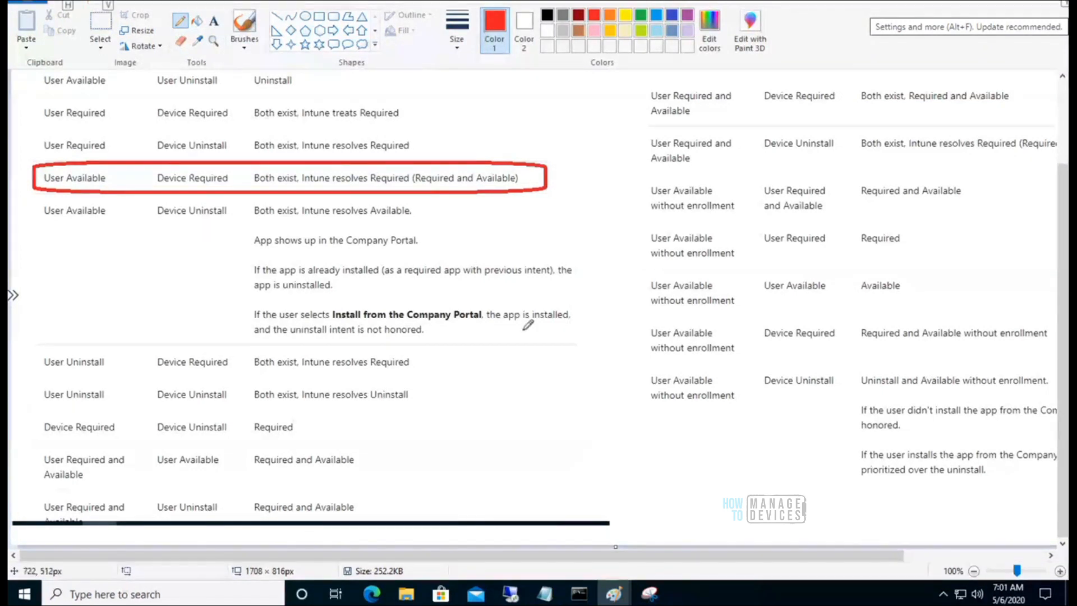
key("alt")
key("alt")
key("alt")
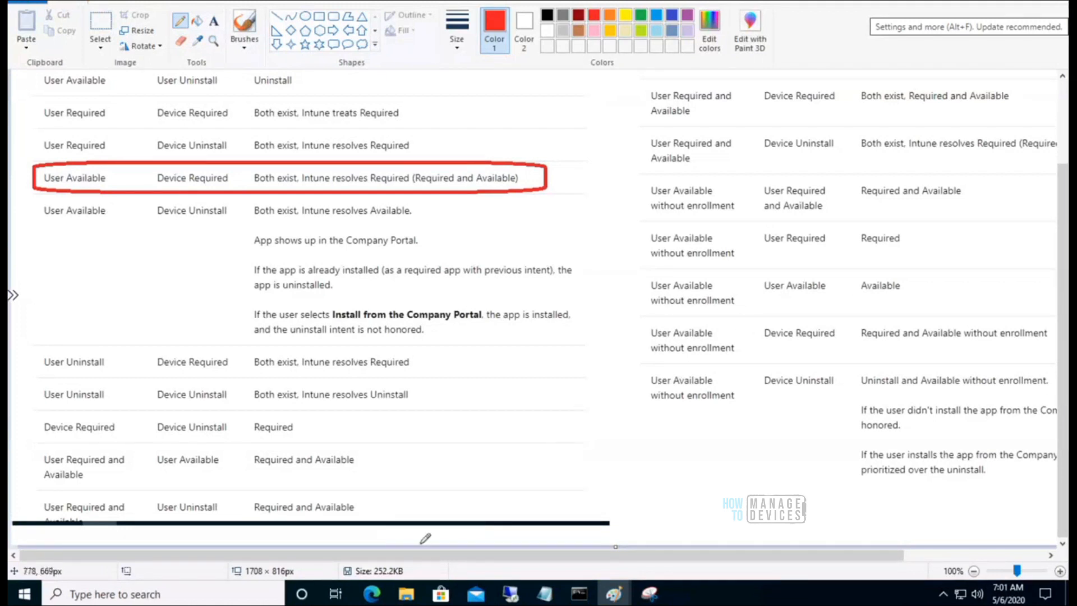
- Switch to the Endpoint Manager admin center in Edge and open the LINE (Online) app's properties at its Assignments section
mouse_move(375, 595)
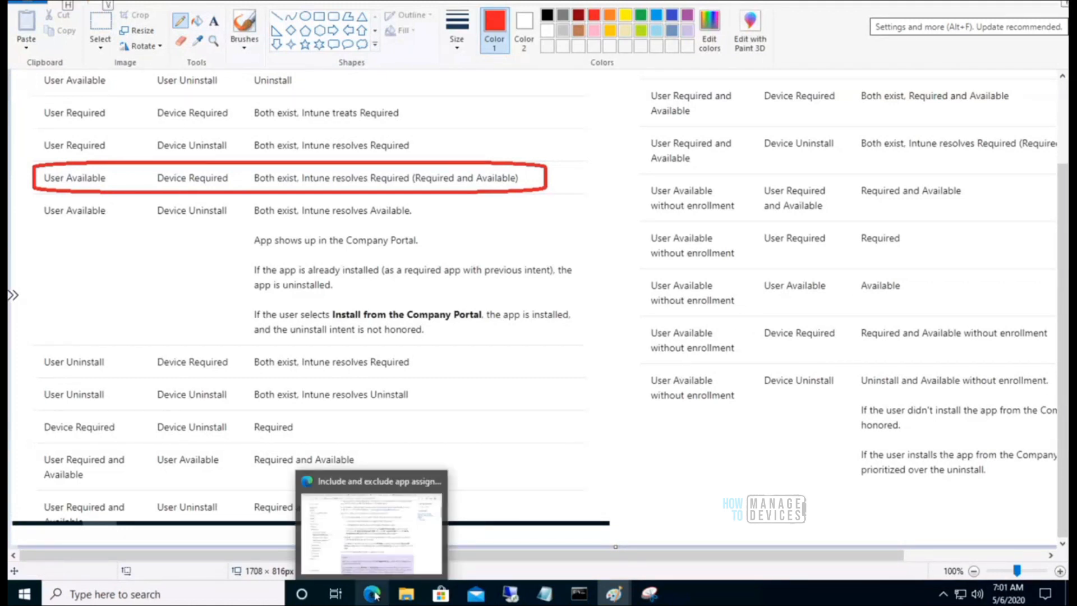
left_click(377, 593)
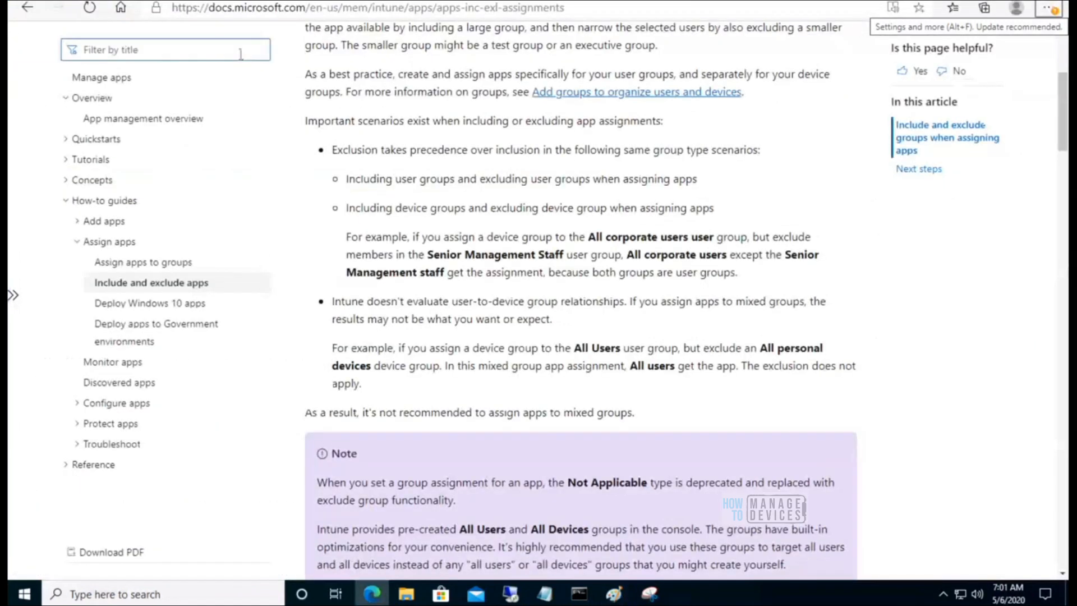
left_click(227, 0)
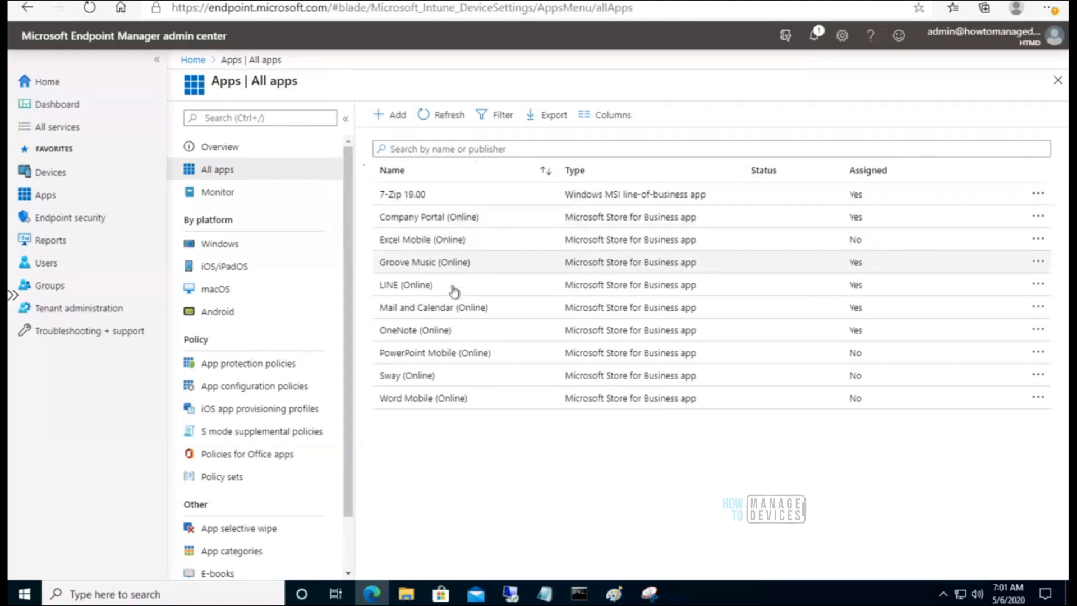
left_click(416, 287)
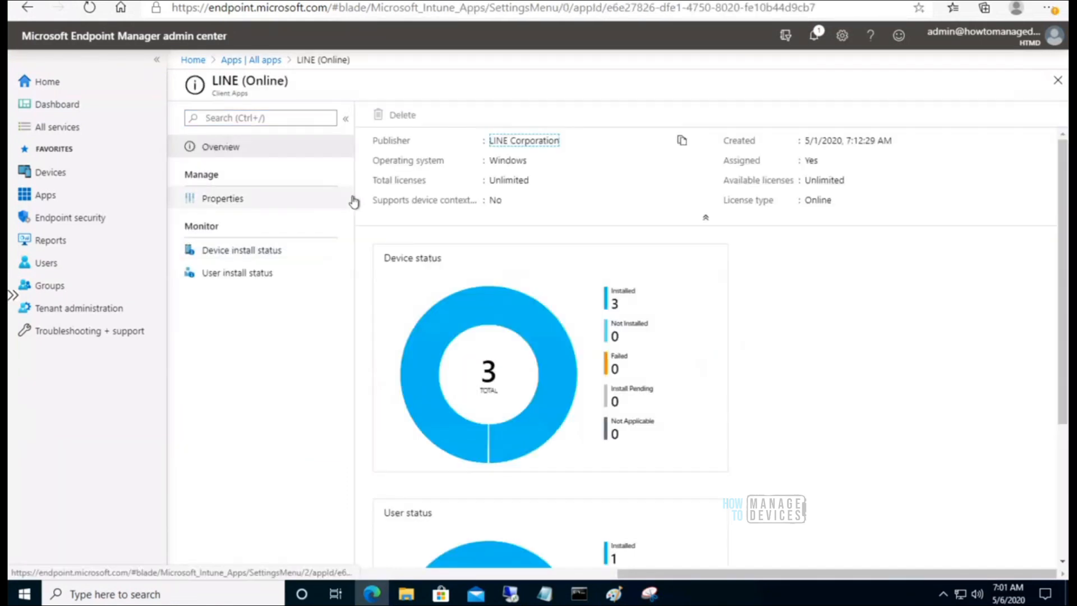
left_click(257, 201)
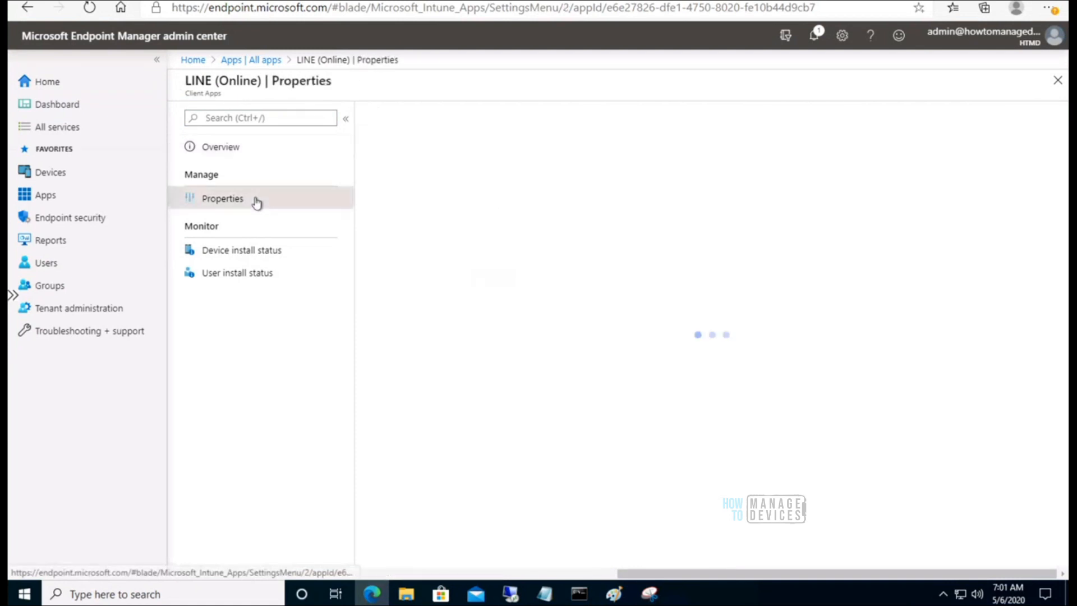
left_click_drag(1063, 193, 1066, 408)
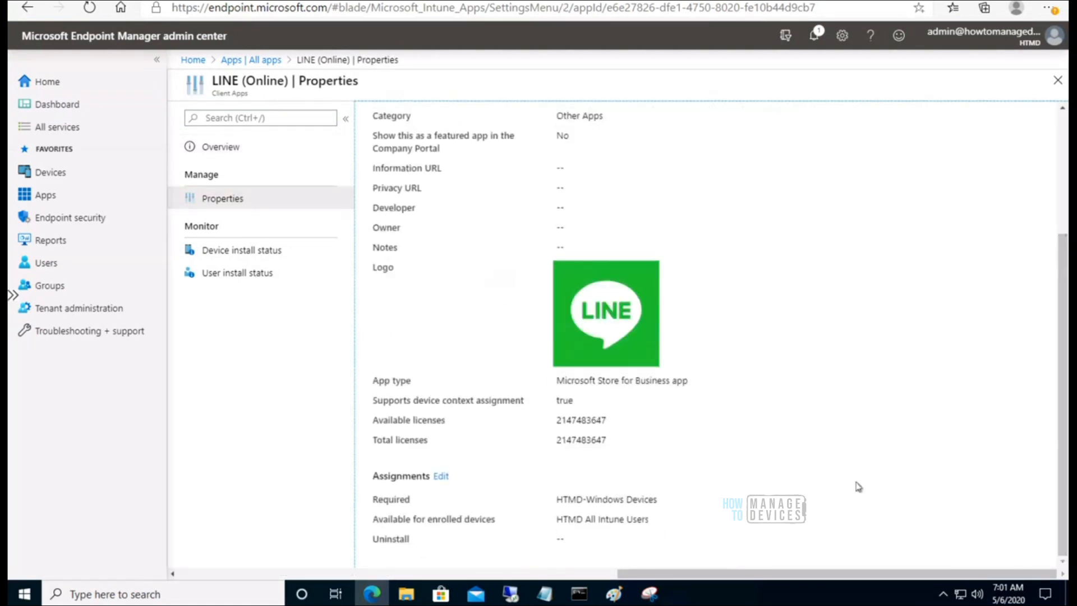
- Review LINE's Required and Available for enrolled devices group assignments, and switch to the Mix Group Deployment table in Paint for comparison
left_click_drag(556, 499, 663, 506)
left_click_drag(558, 520, 666, 529)
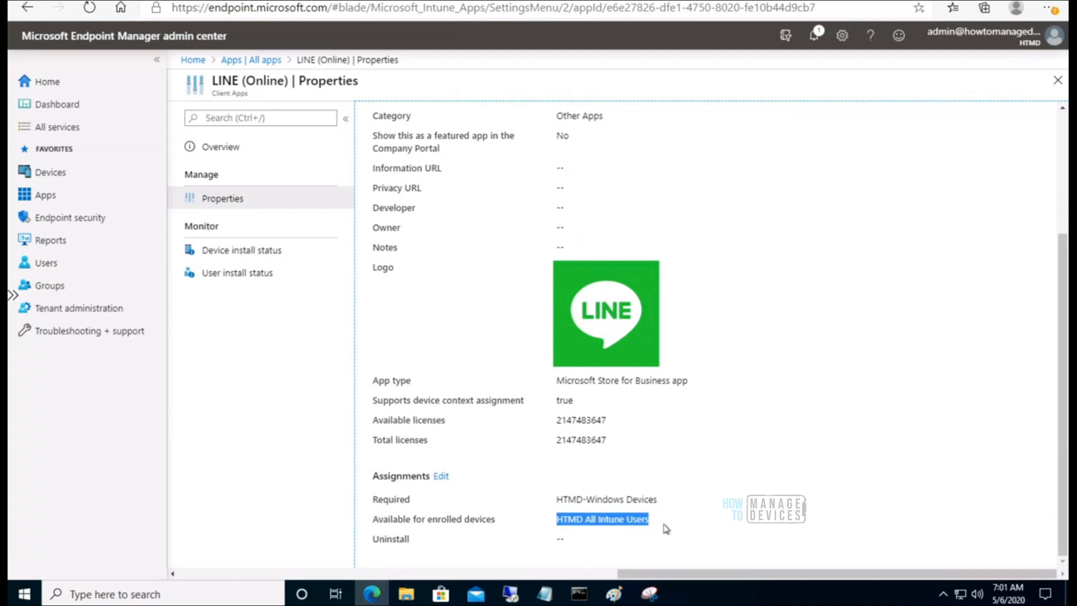
left_click_drag(498, 521, 402, 521)
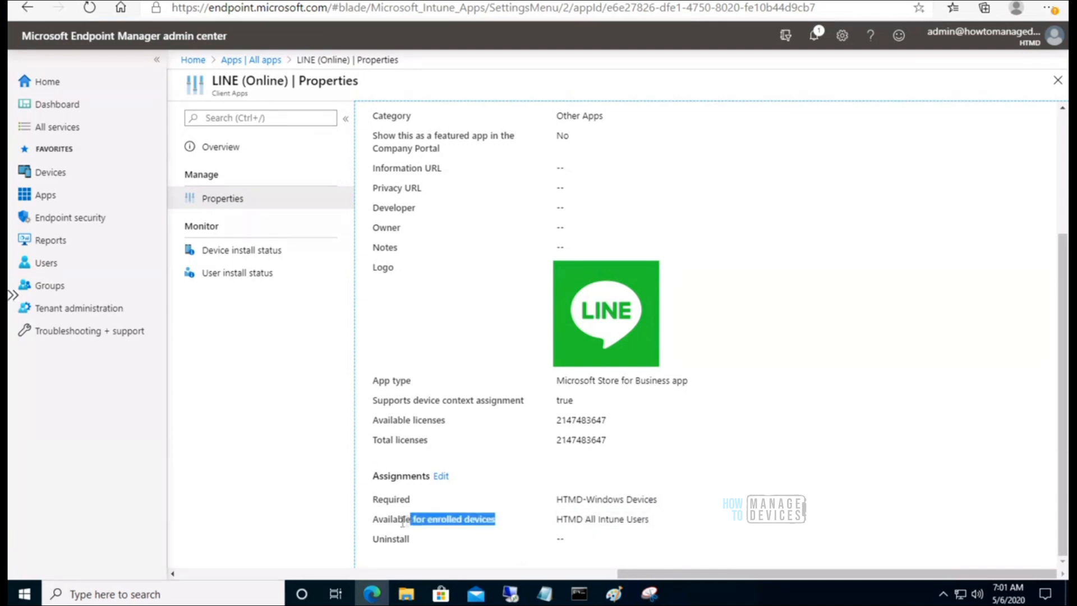
left_click_drag(658, 527, 567, 529)
left_click(659, 503)
left_click_drag(658, 503, 562, 503)
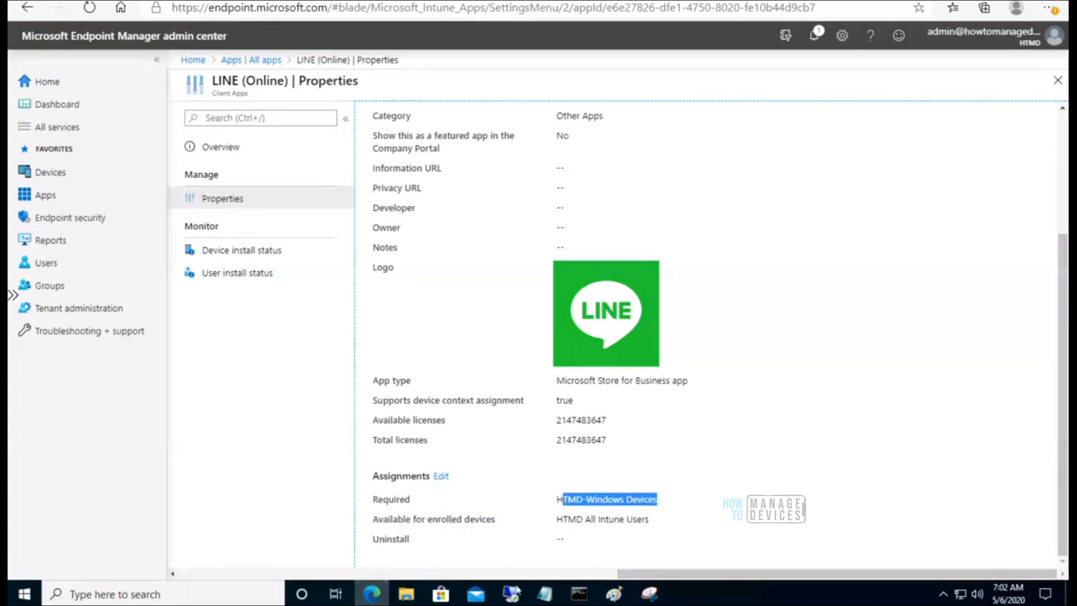
mouse_move(615, 599)
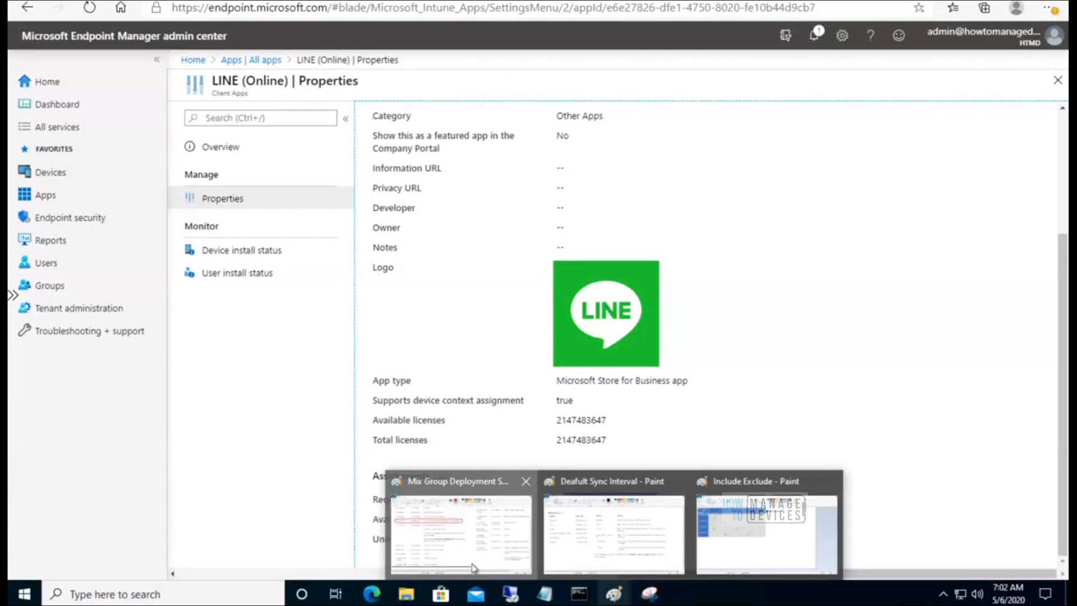
left_click(472, 567)
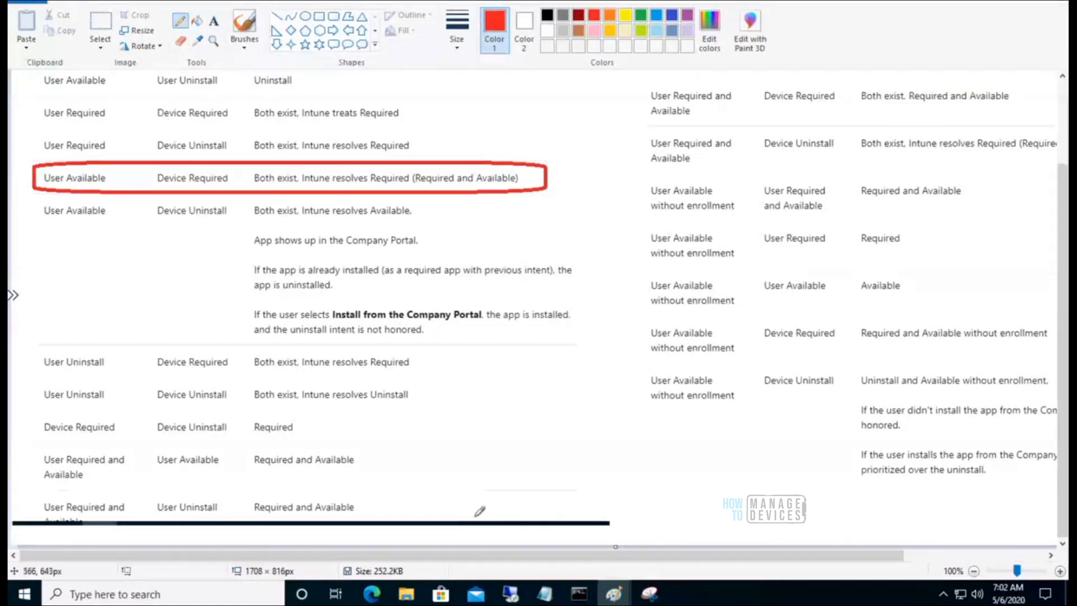
- Switch to the Azure AD Joined remote desktop and check its command prompt, Start menu and Company Portal home page for the LINE app
mouse_move(509, 593)
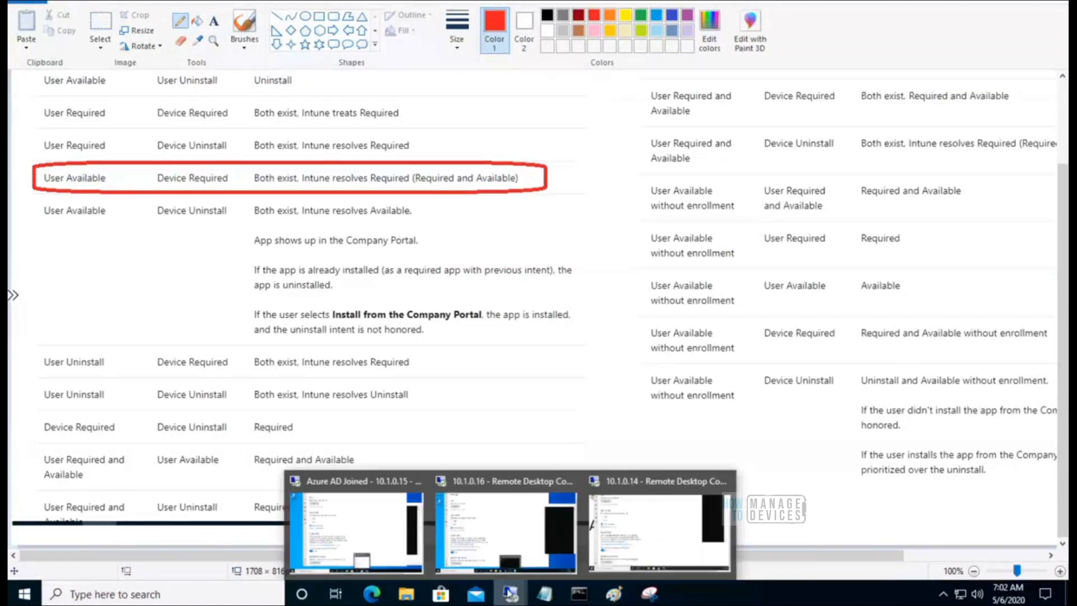
left_click(380, 525)
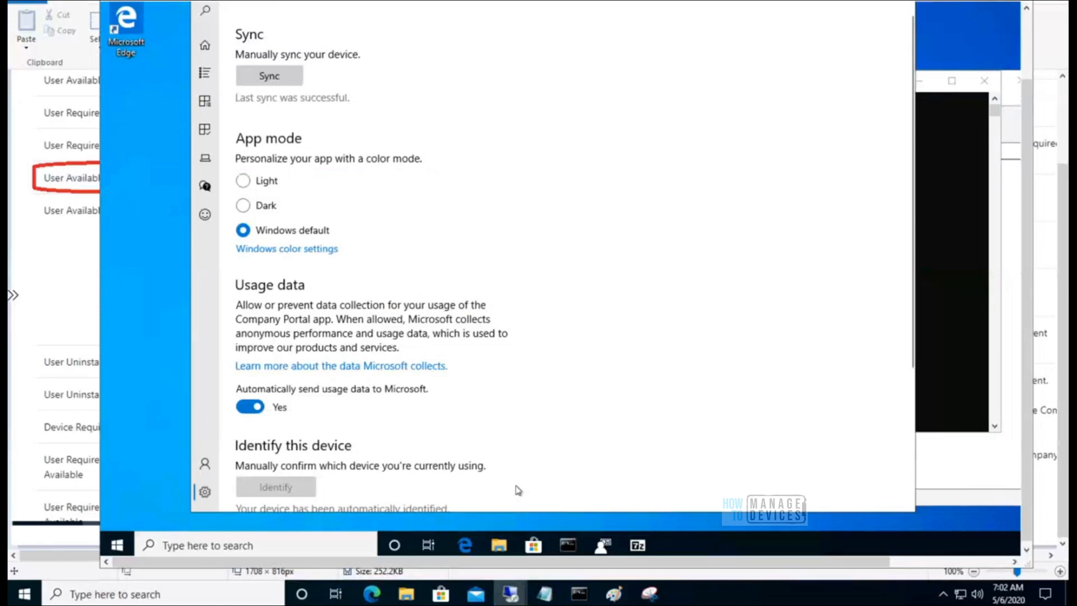
left_click(971, 282)
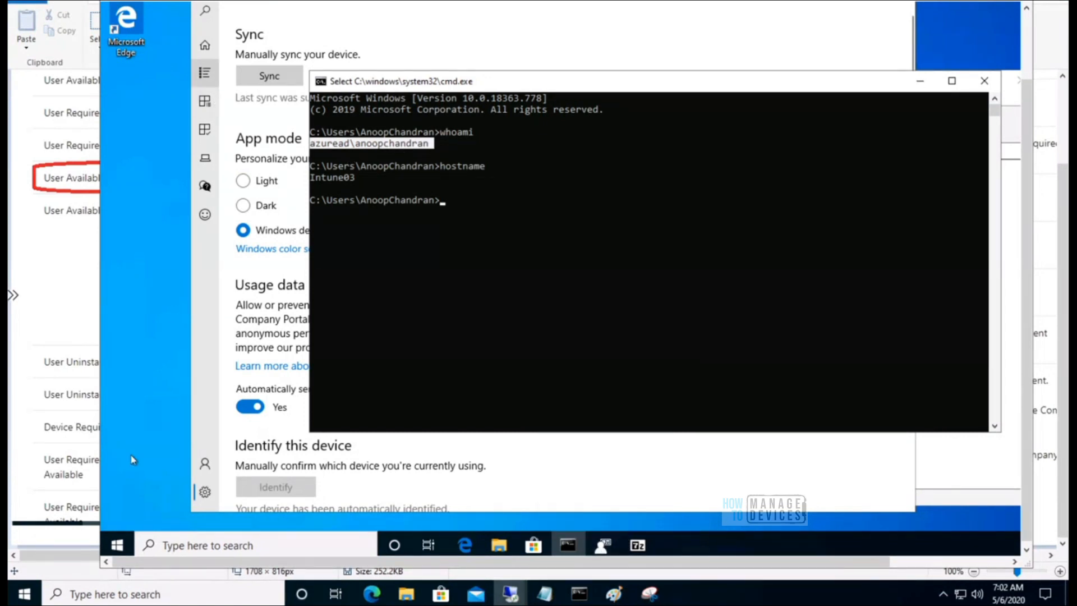
left_click(115, 544)
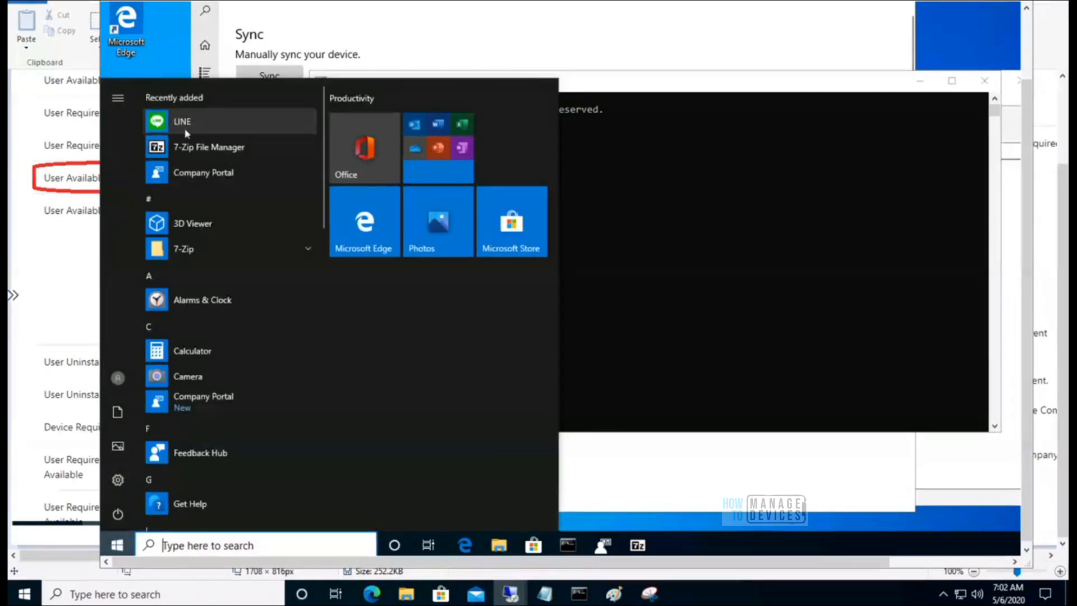
left_click(205, 47)
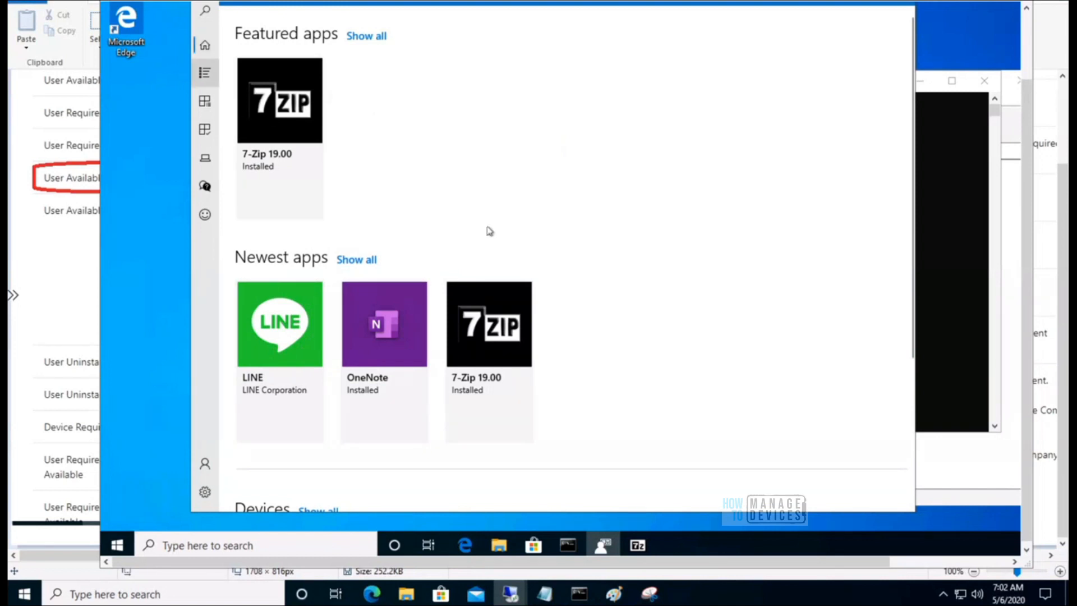
- Back in Paint, circle Available, Device and Uninstall in the User Available / Device Uninstall row and underline "Both exist. Intune resolves Available." in red
left_click(63, 280)
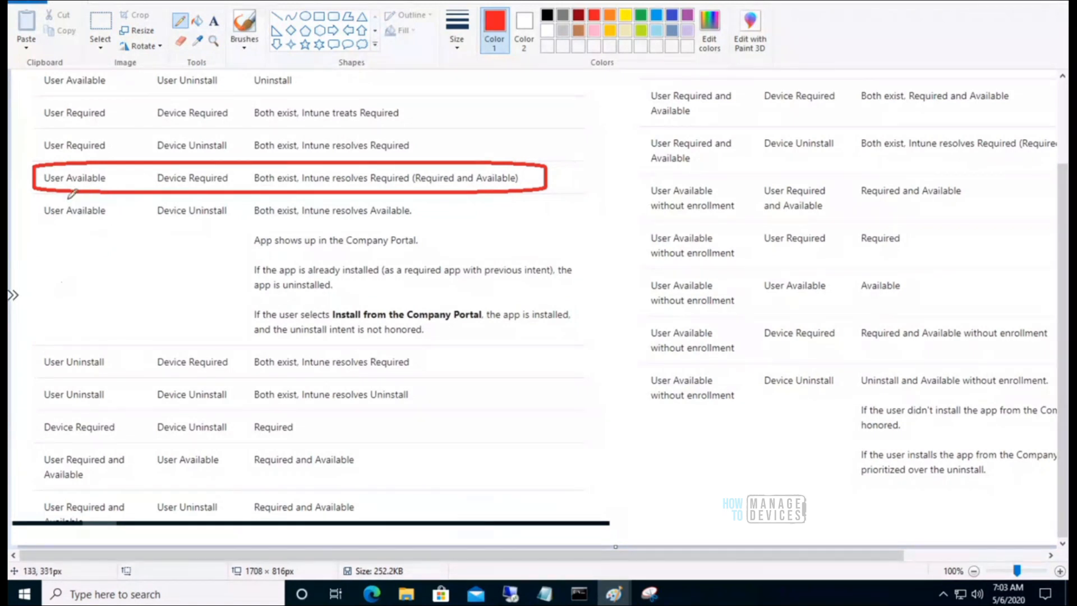
mouse_move(69, 223)
left_mouse_down()
mouse_move(116, 220)
mouse_move(81, 200)
mouse_move(65, 205)
mouse_move(68, 219)
left_mouse_up()
mouse_move(160, 196)
left_mouse_down()
mouse_move(144, 209)
mouse_move(167, 227)
mouse_move(195, 213)
mouse_move(165, 191)
left_mouse_up()
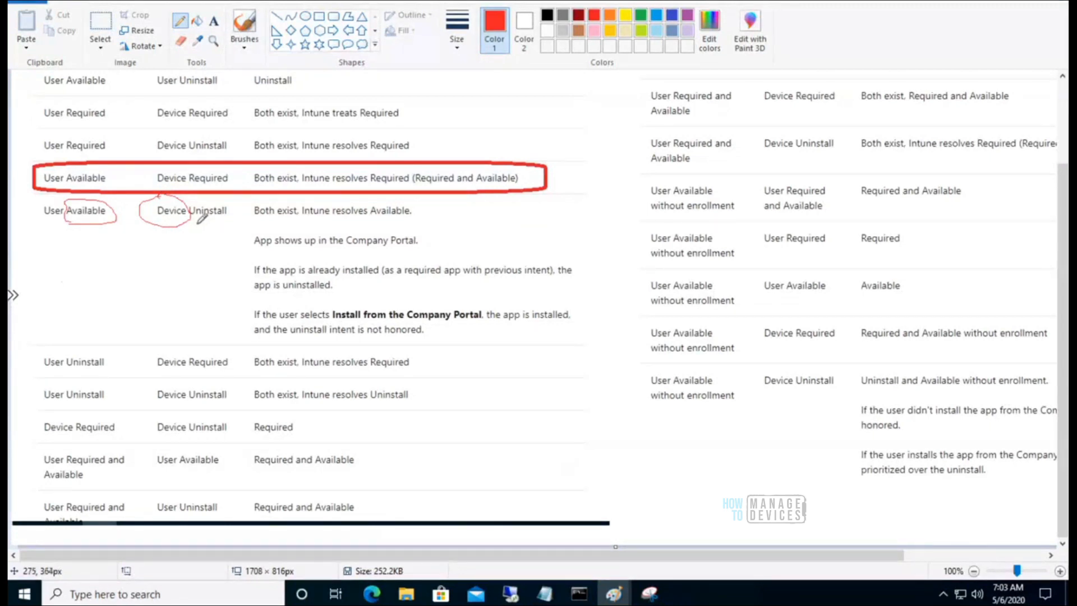
left_click_drag(196, 222, 225, 224)
mouse_move(237, 217)
left_mouse_down()
mouse_move(196, 222)
mouse_move(212, 228)
left_mouse_up()
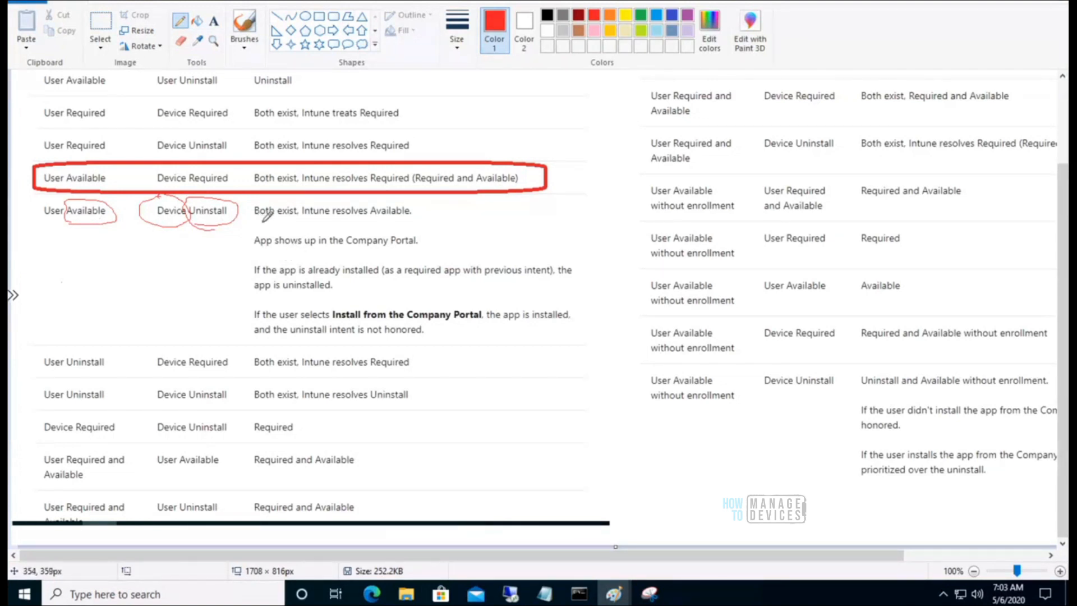
left_click_drag(254, 223, 389, 224)
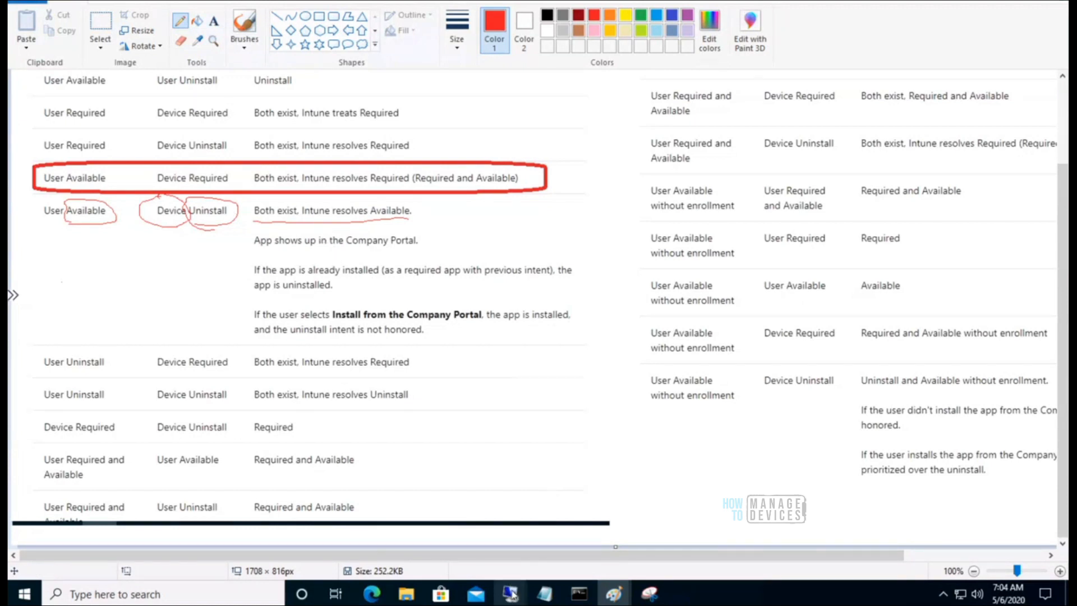
mouse_move(511, 593)
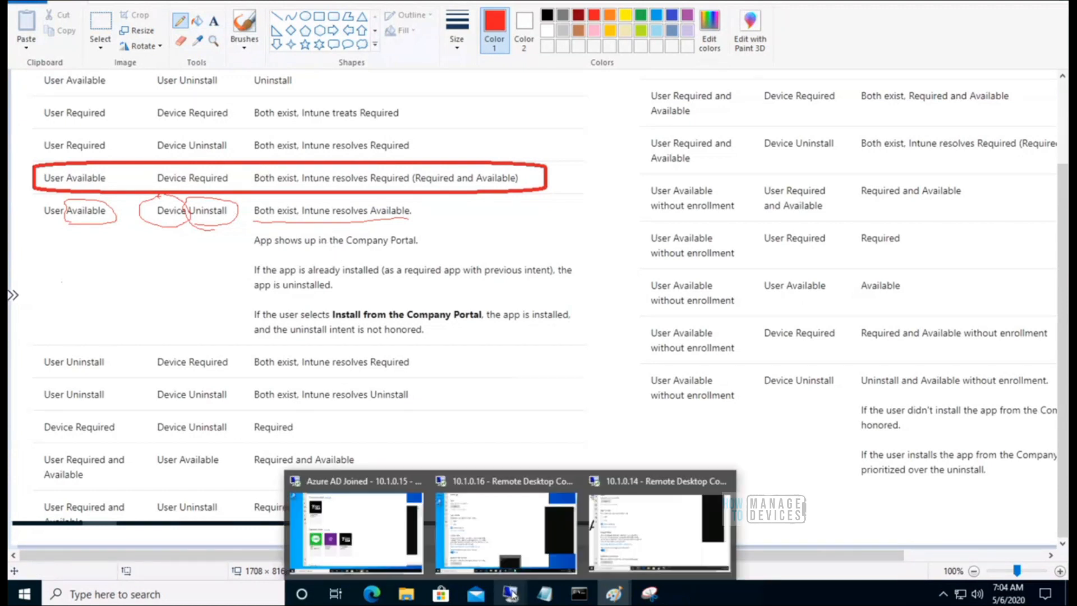
left_click(373, 594)
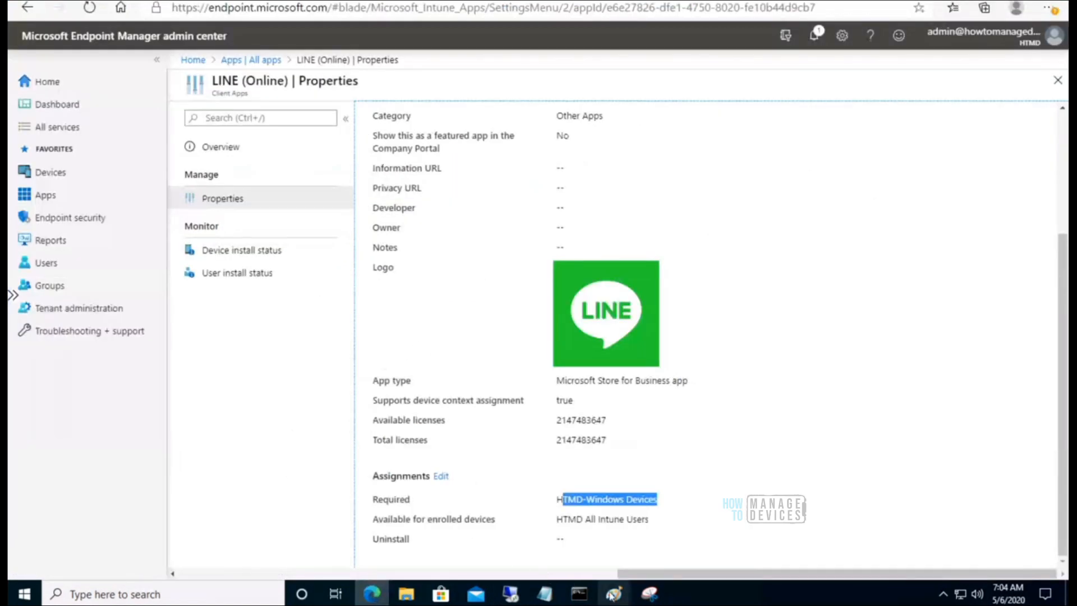
mouse_move(612, 596)
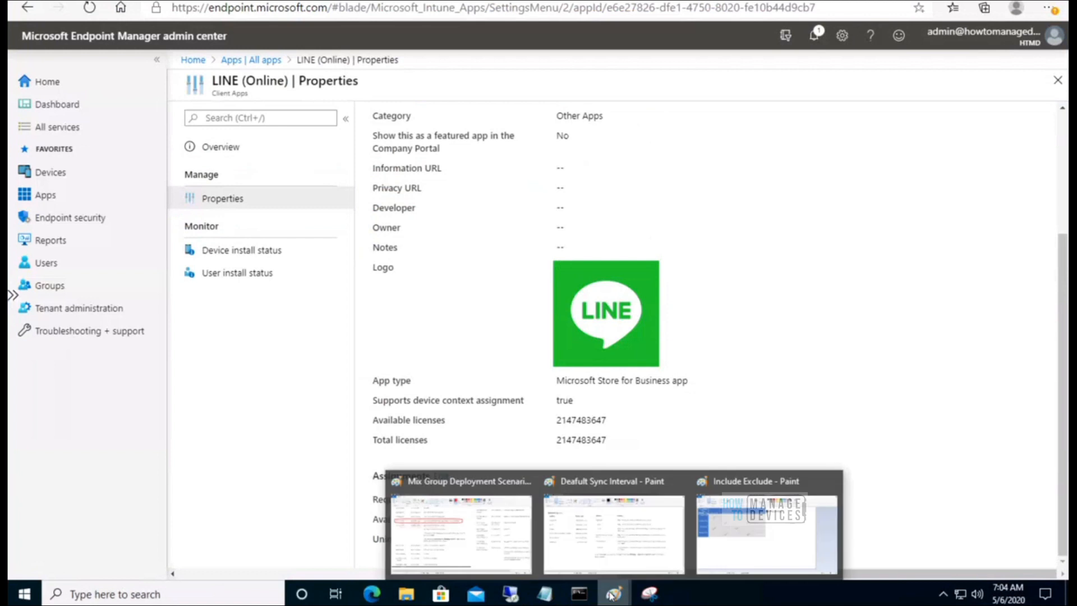
left_click(488, 537)
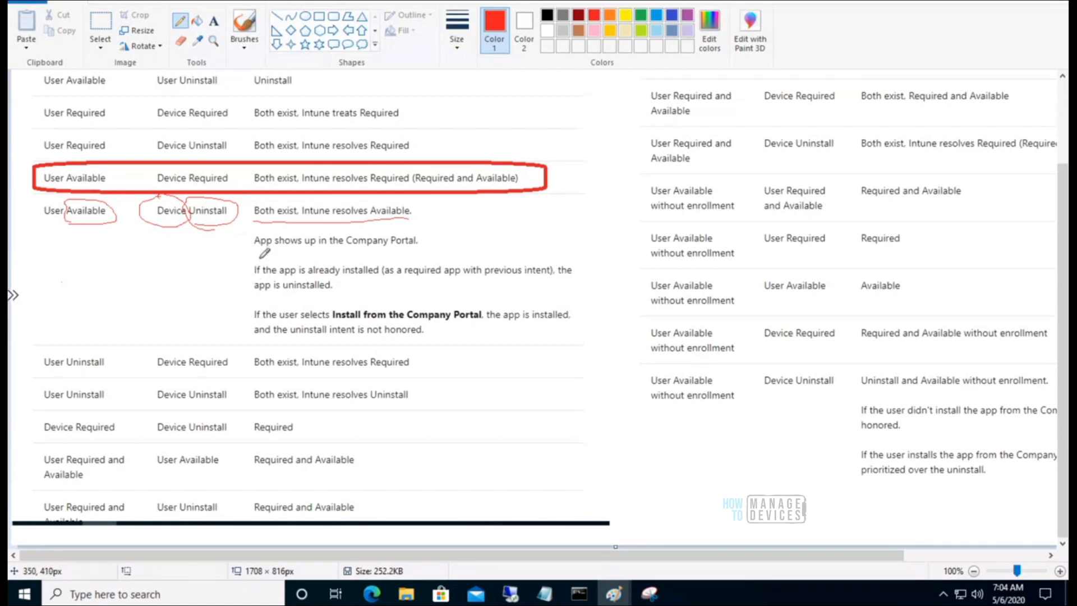
- Bracket the note starting "If the app is already installed" in red and underline the word "uninstalled"
mouse_move(260, 259)
left_mouse_down()
mouse_move(244, 287)
mouse_move(278, 306)
left_mouse_up()
left_click_drag(353, 282, 351, 304)
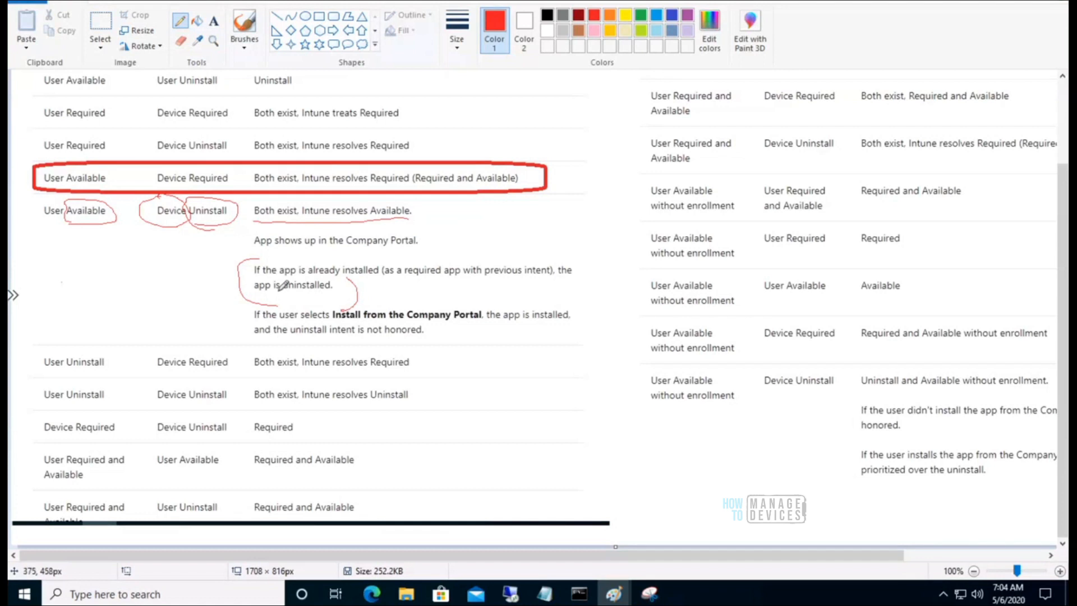
left_click_drag(279, 291, 336, 292)
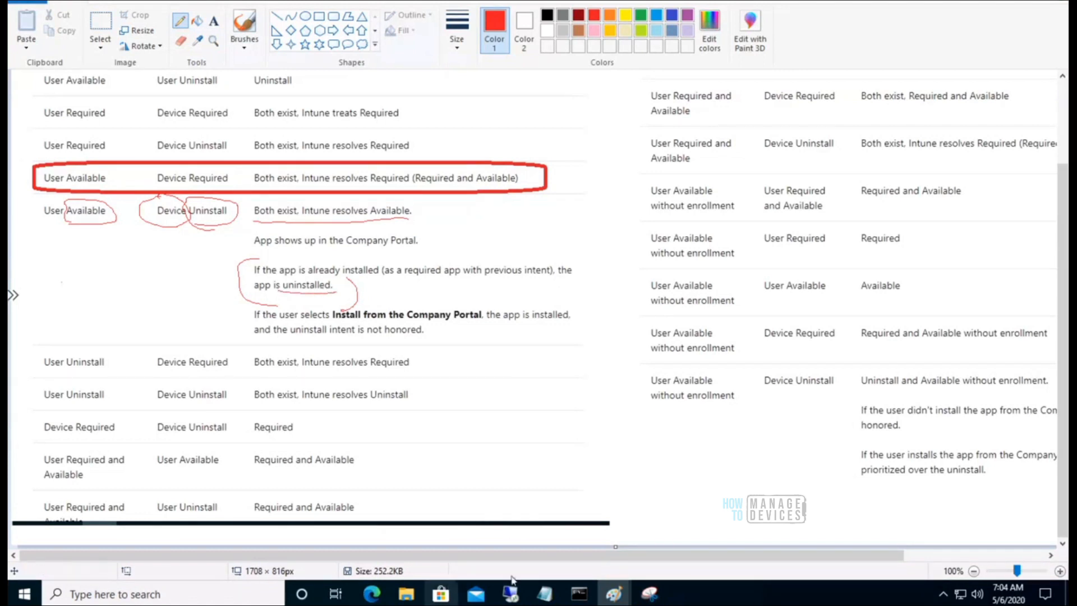
- Switch to the admin center in Edge and review the OneNote (Online) app's properties from the All apps list
mouse_move(374, 596)
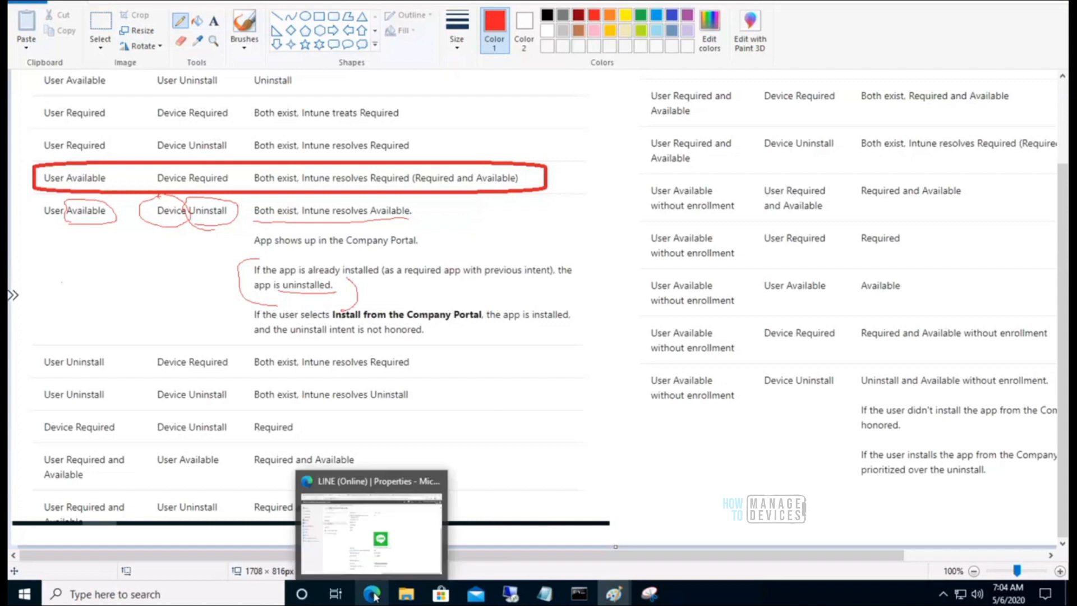
left_click(363, 553)
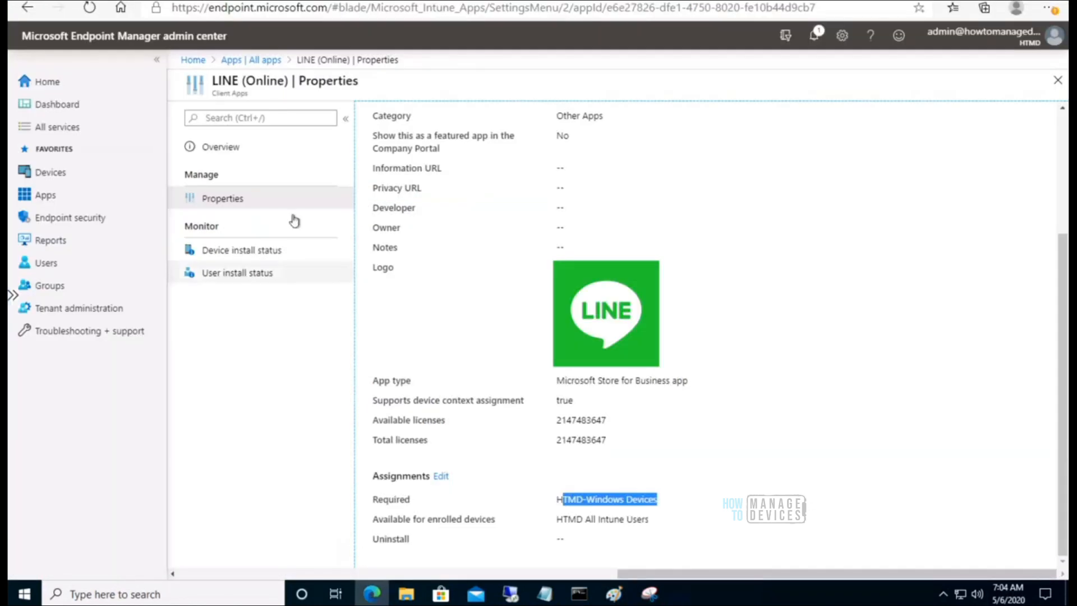
left_click(254, 60)
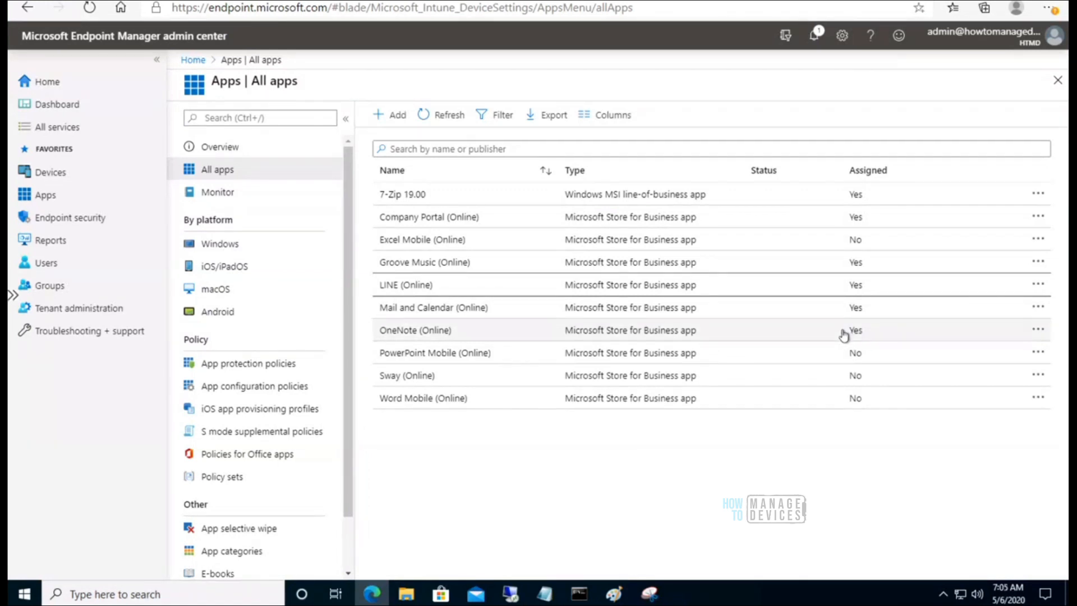
left_click(557, 336)
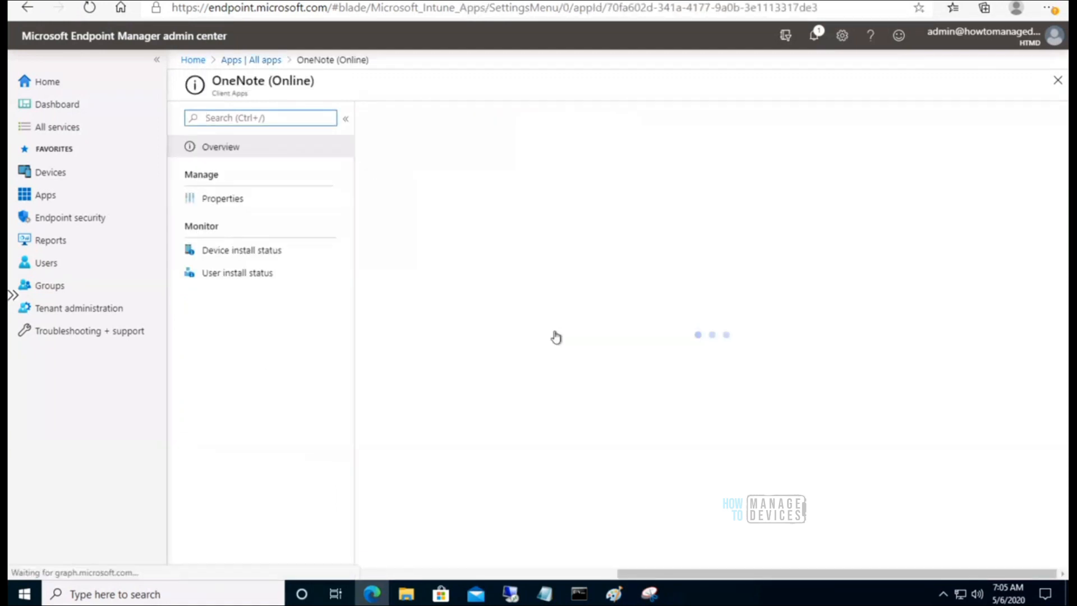
left_click(229, 203)
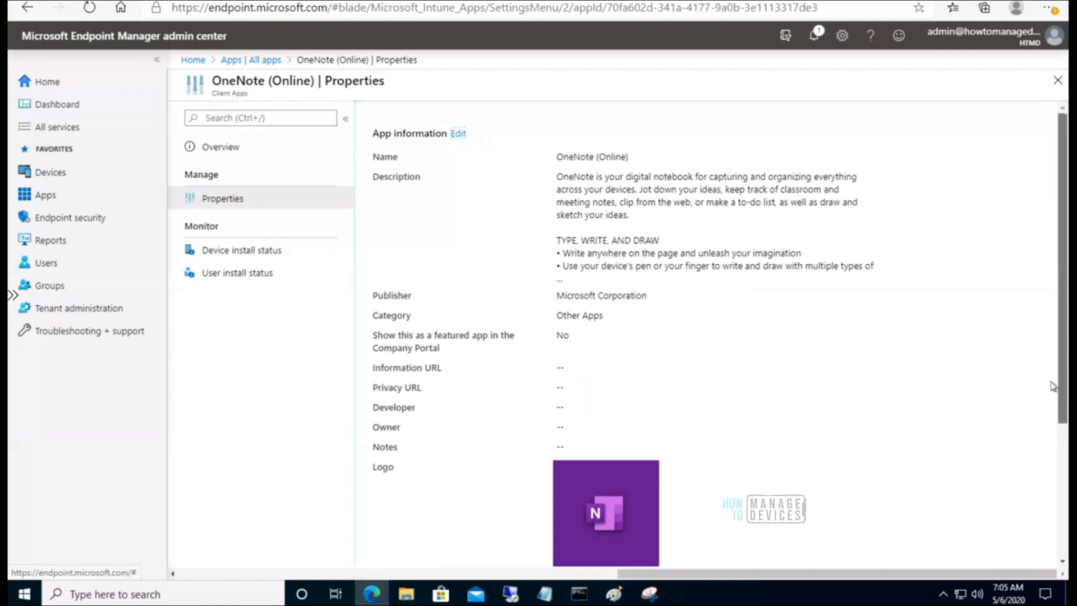
scroll(1052, 386, "down", 5)
scroll(1055, 261, "up", 5)
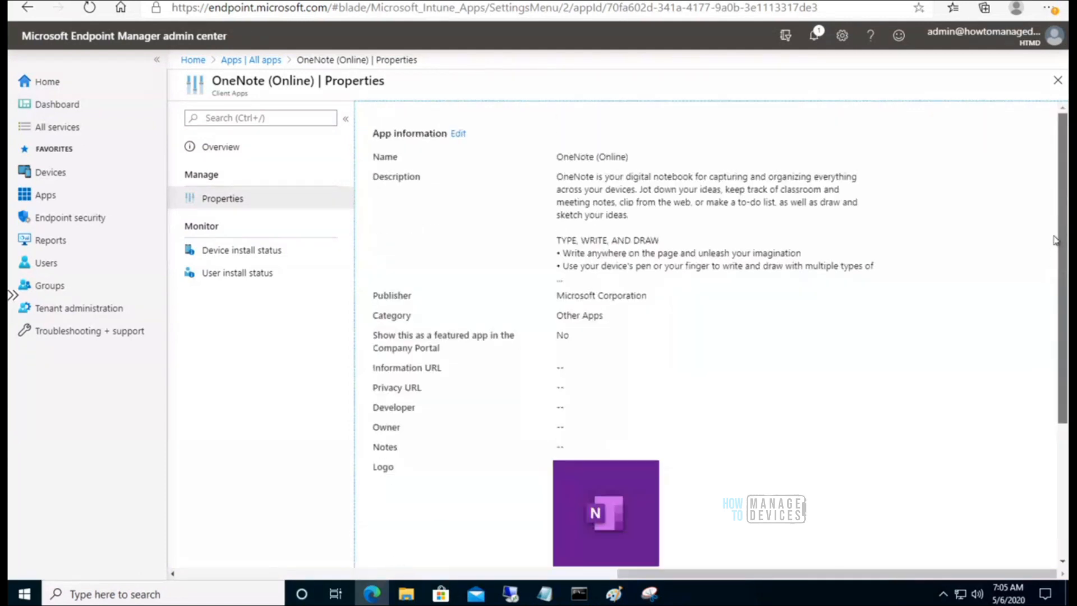
- Open the Sway (Online) app's properties from the All apps list and check its current assignments
left_click(245, 60)
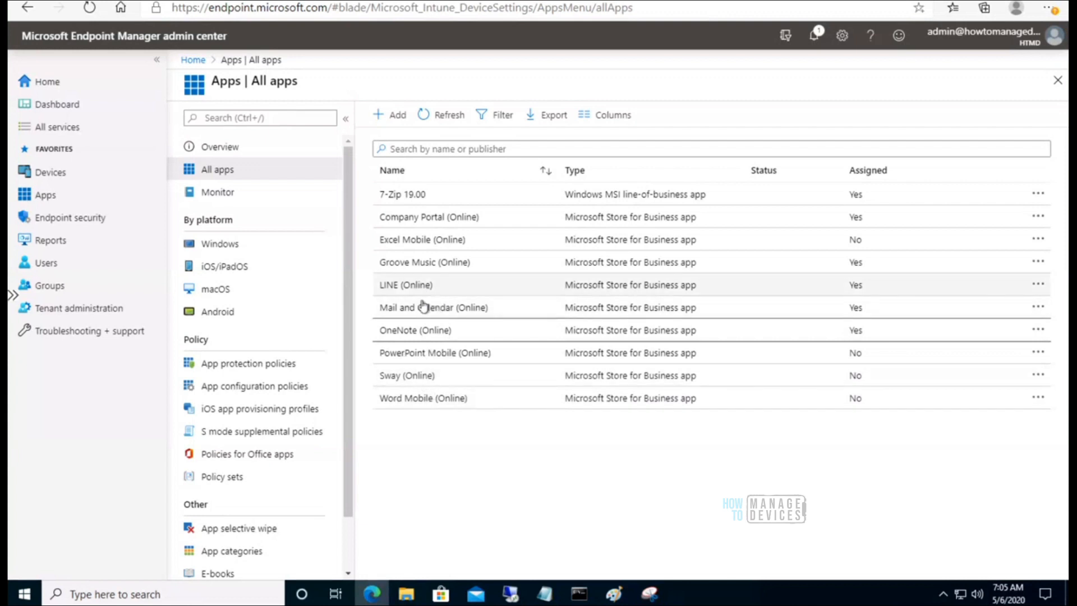
left_click(412, 376)
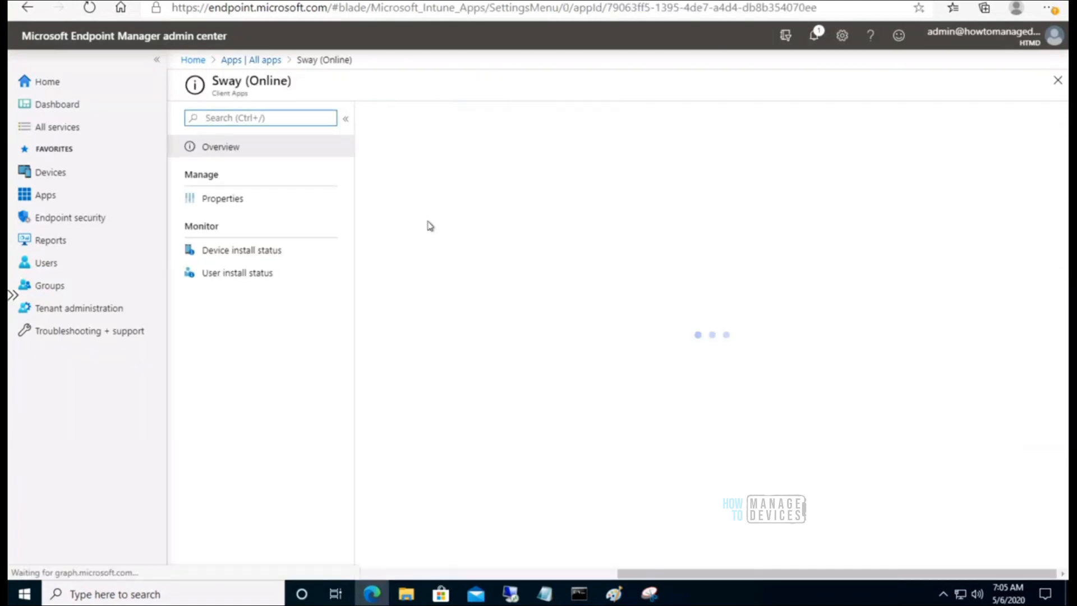
left_click(229, 202)
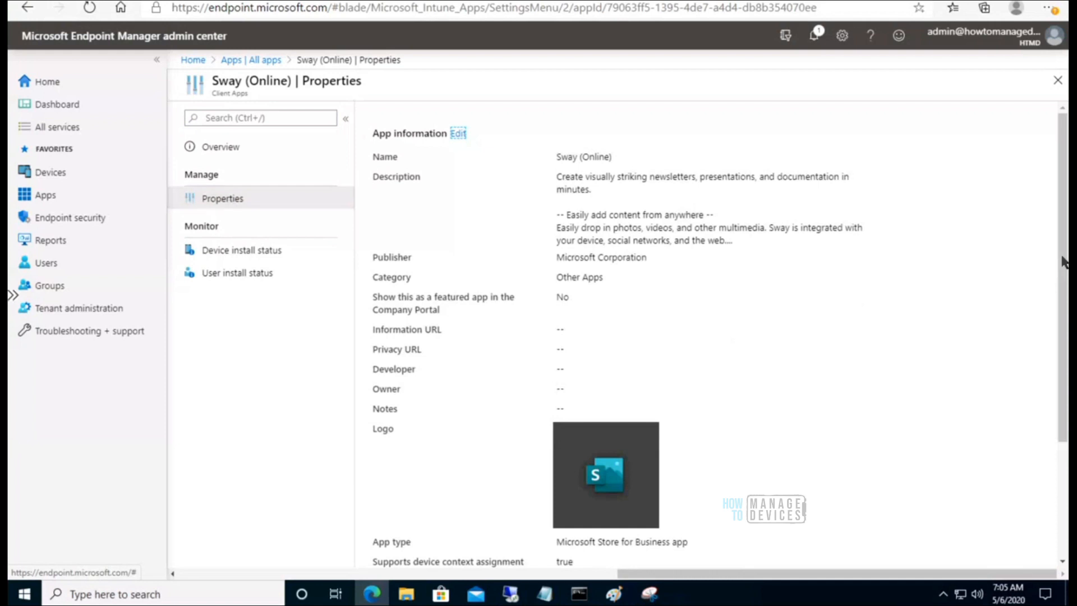
left_click_drag(1061, 294, 1055, 447)
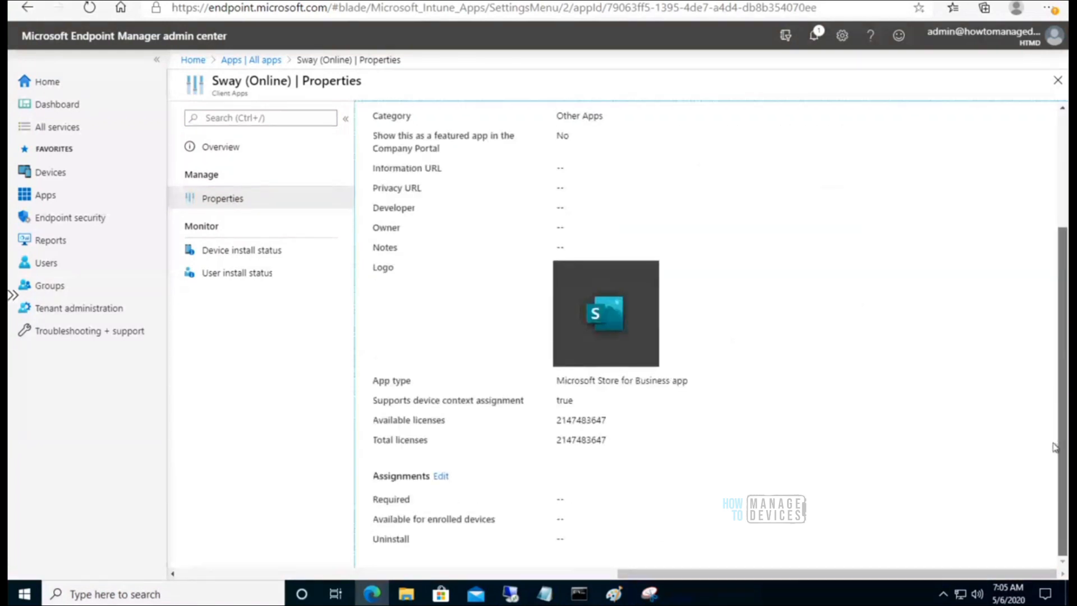
- Edit Sway (Online)'s assignments and add the HTMD-Windows Devices group, found by searching for HTMD, as Required
left_click(441, 476)
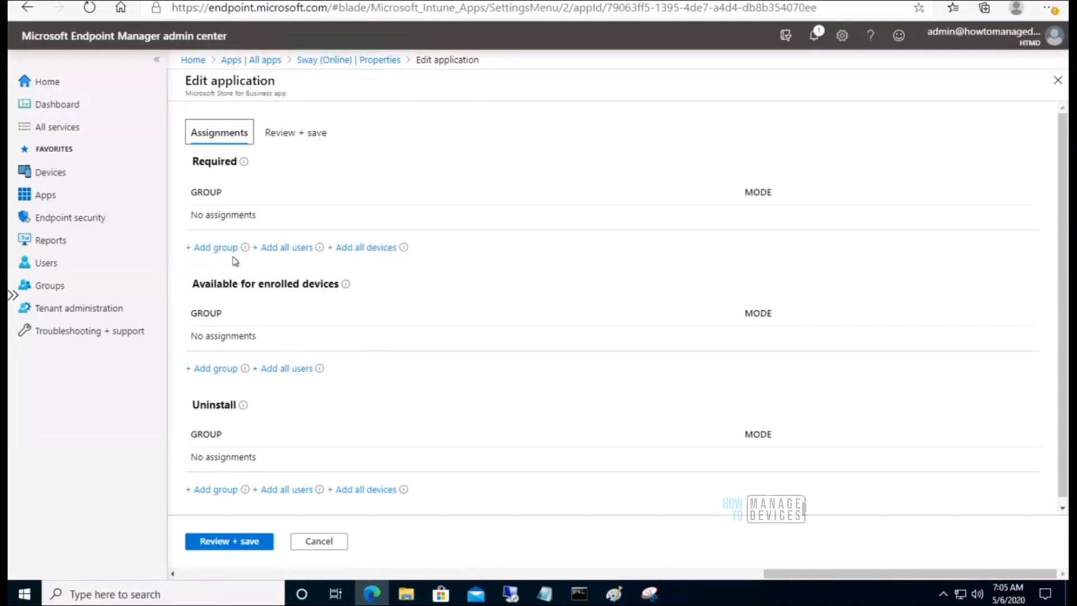
left_click(216, 248)
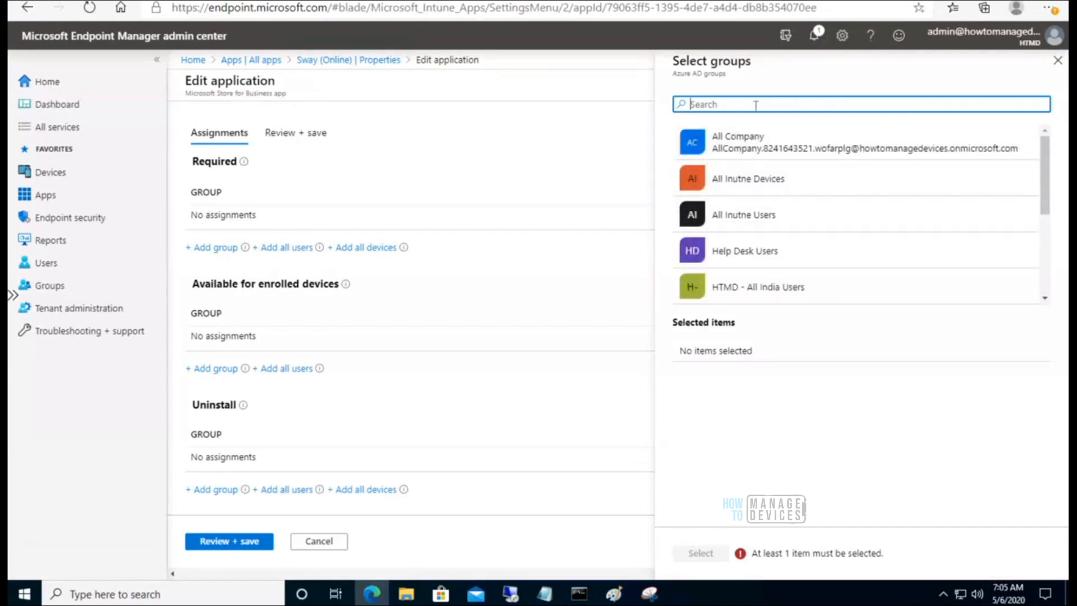
type("HTMD")
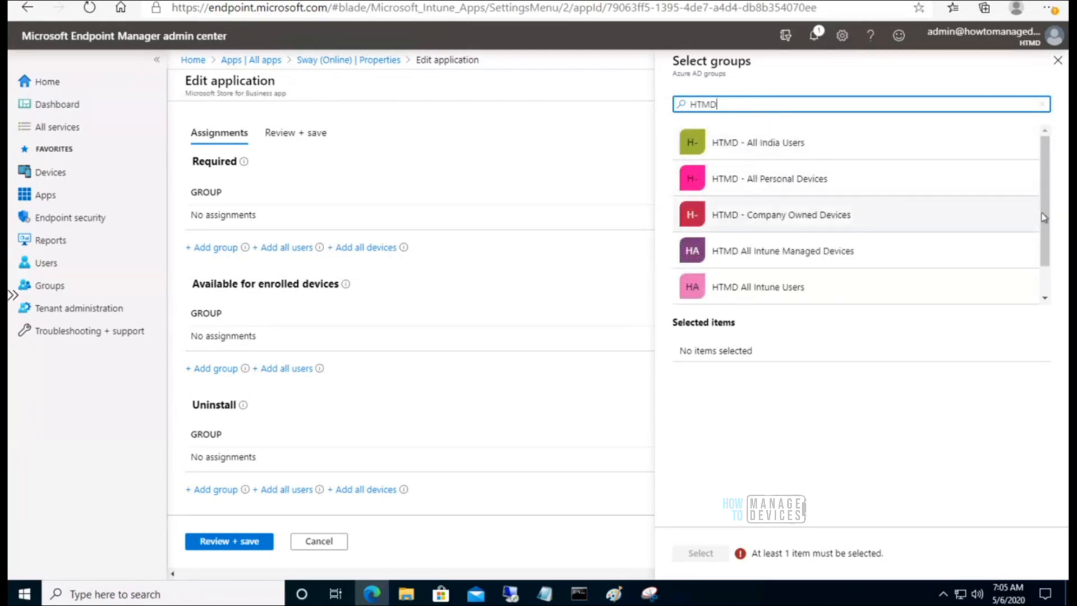
left_click(1049, 239)
scroll(1049, 238, "down", 1)
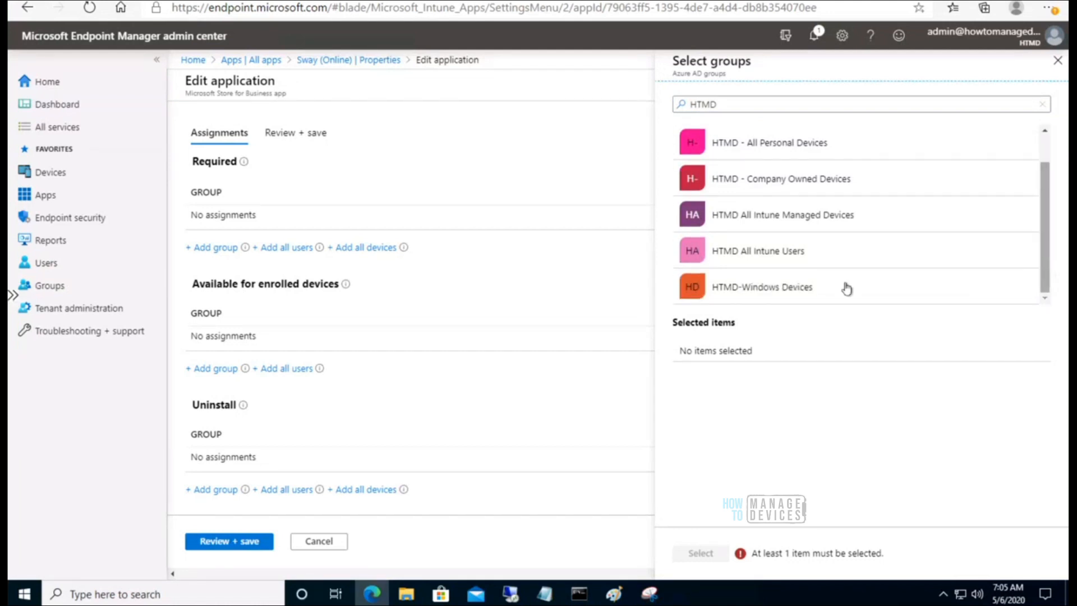
left_click(781, 296)
left_click(700, 553)
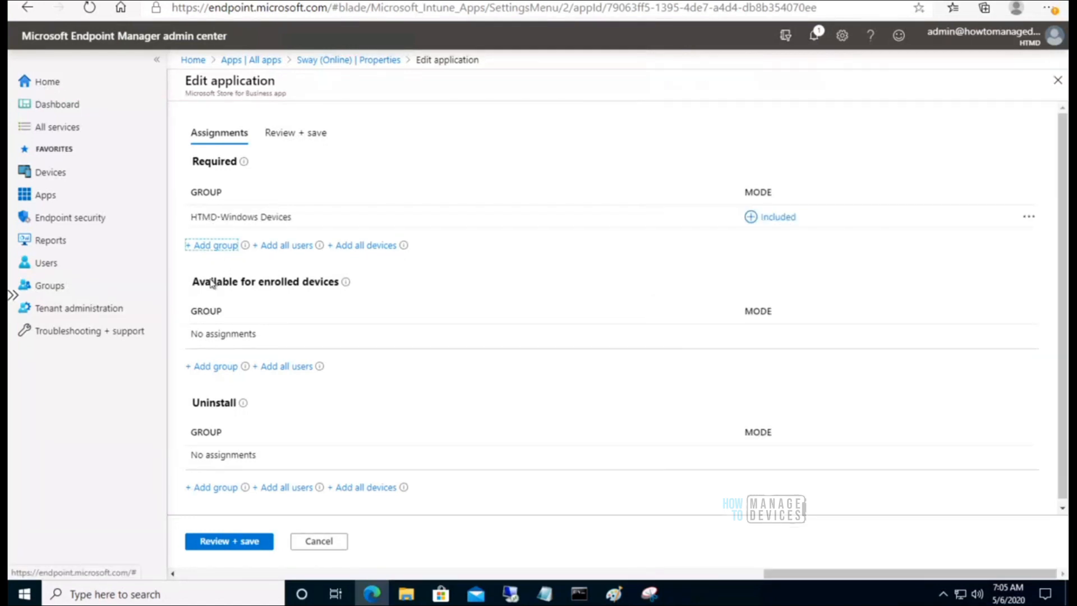
- Review and save the Required assignment of Sway (Online) to HTMD-Windows Devices
left_click_drag(216, 219, 186, 222)
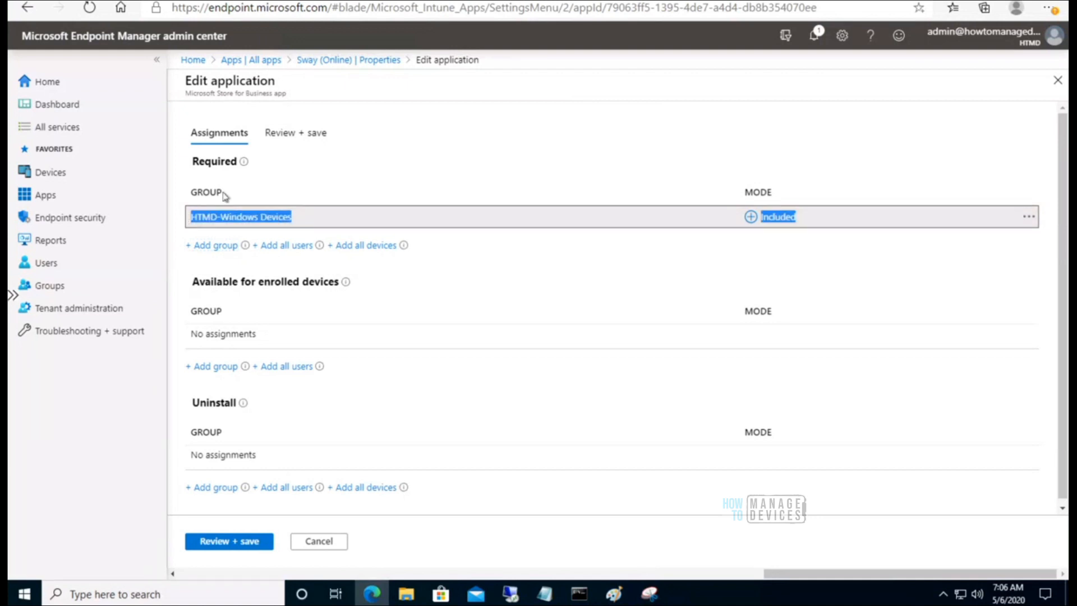
left_click(244, 161)
left_click(308, 188)
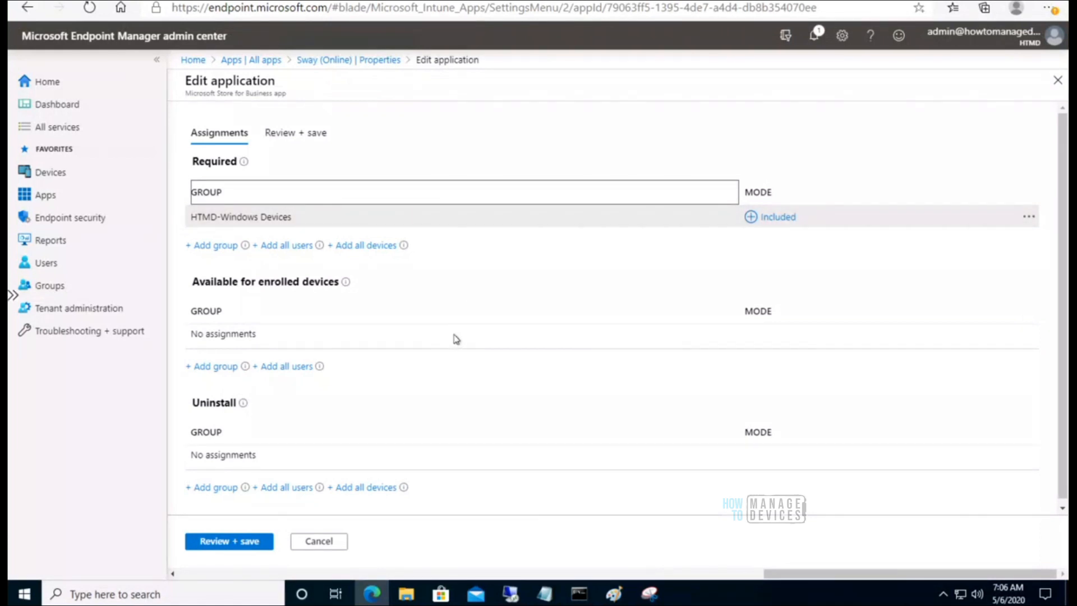
left_click(238, 543)
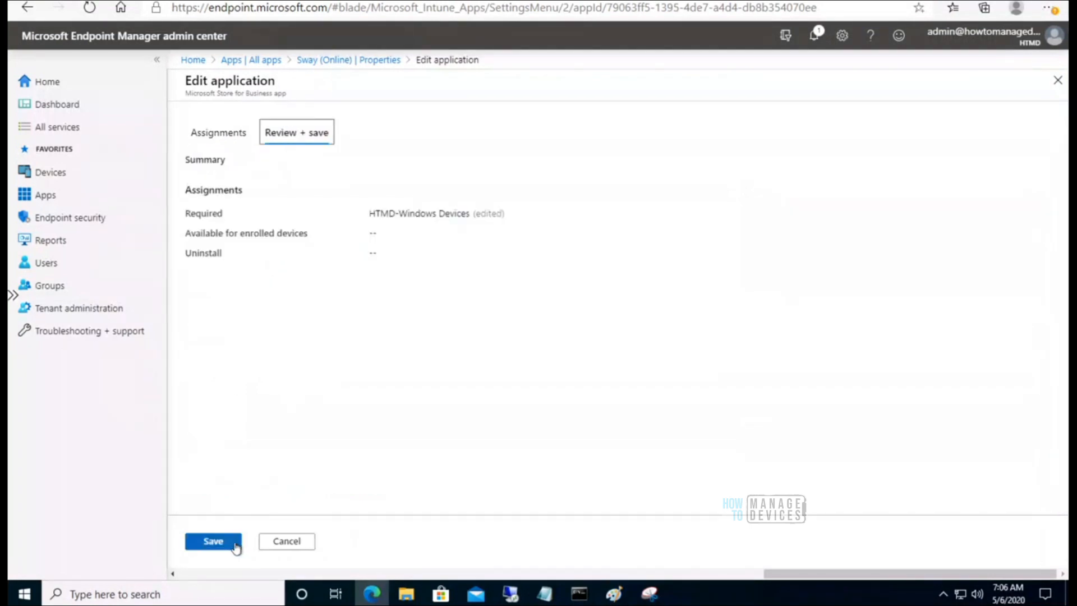
left_click(234, 543)
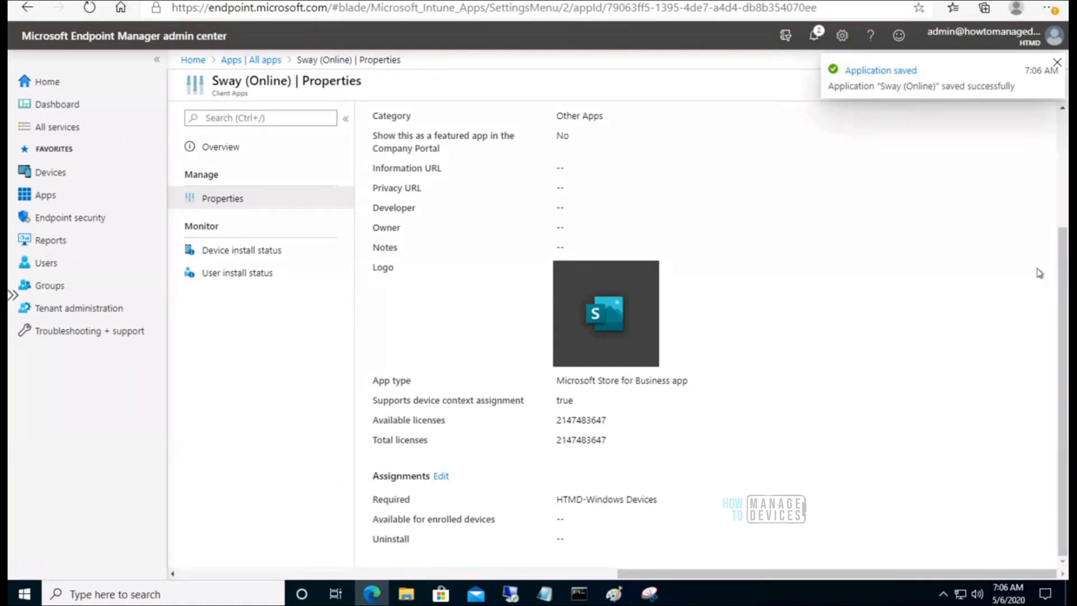
left_click_drag(1062, 294, 1035, 352)
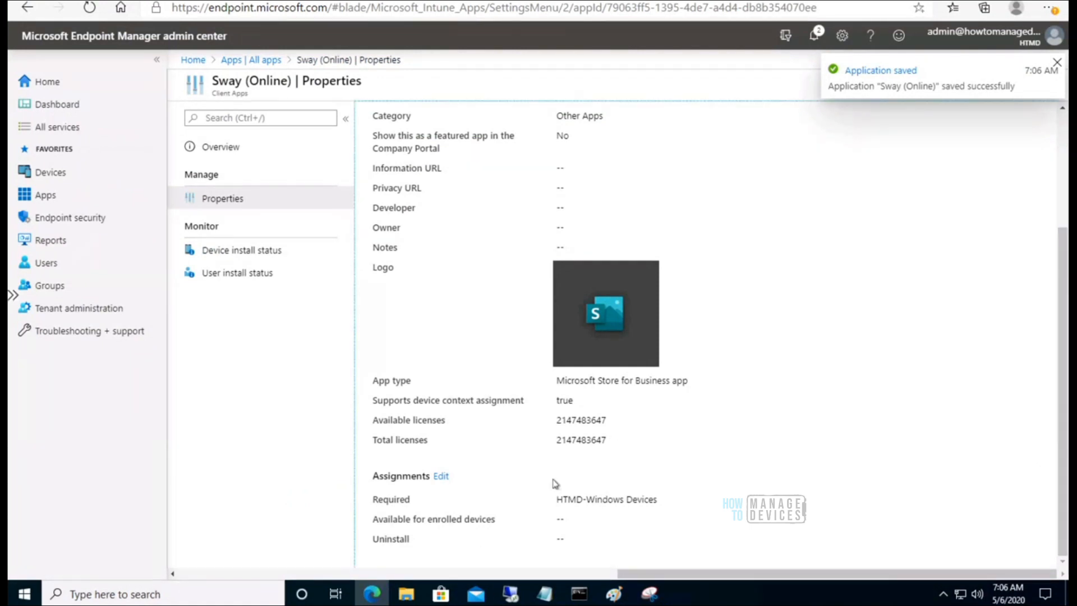
- Switch to the Mix Group Deployment image in Paint and underline in red the "already installed" note and the User Available / Device Uninstall entry
mouse_move(619, 598)
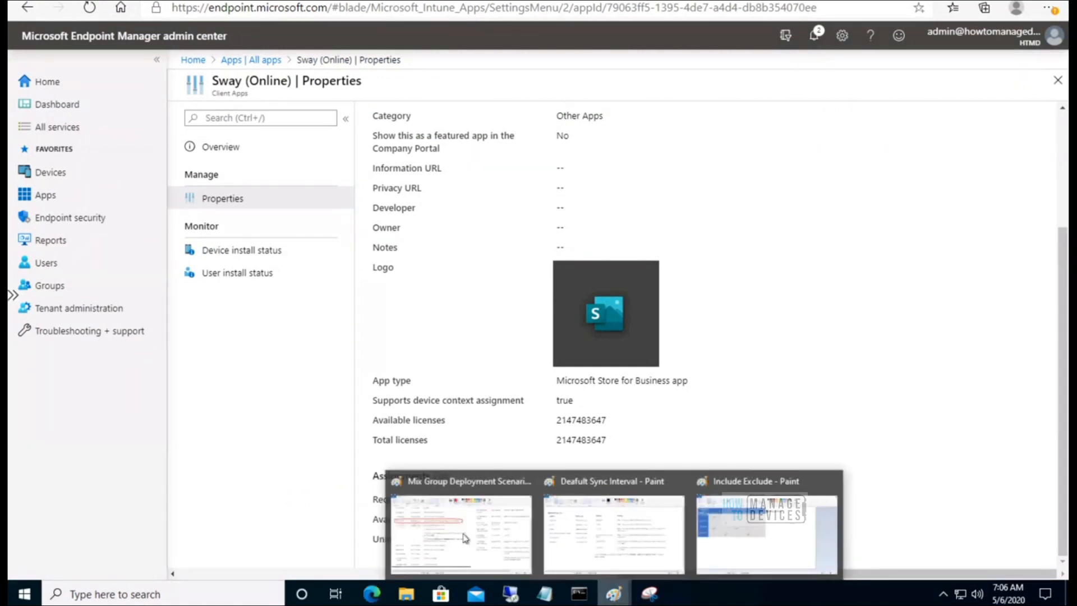
left_click(466, 538)
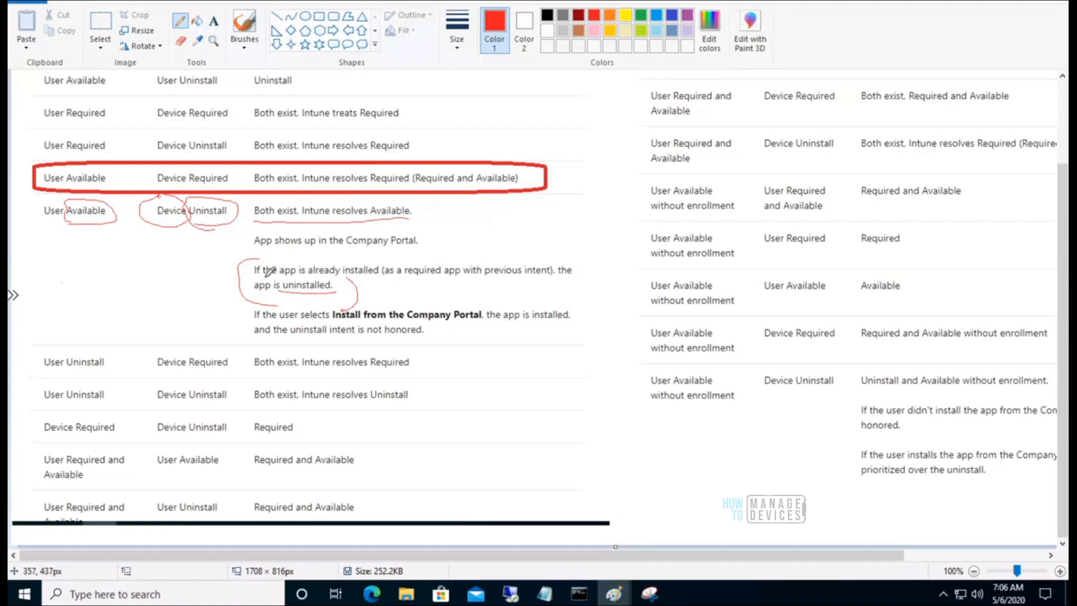
left_click_drag(266, 274, 476, 277)
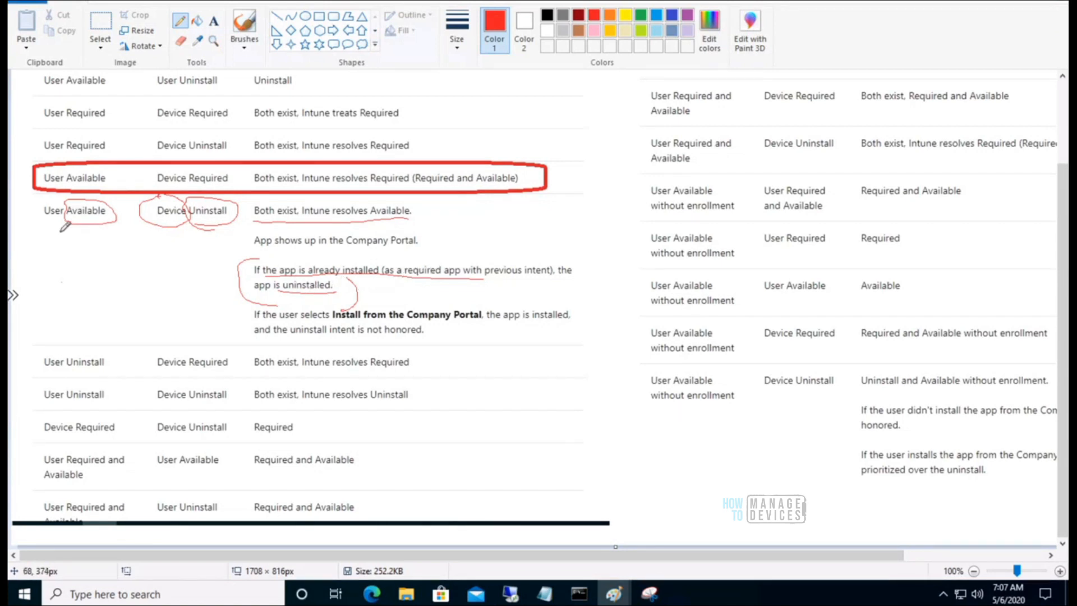
left_click_drag(54, 230, 228, 236)
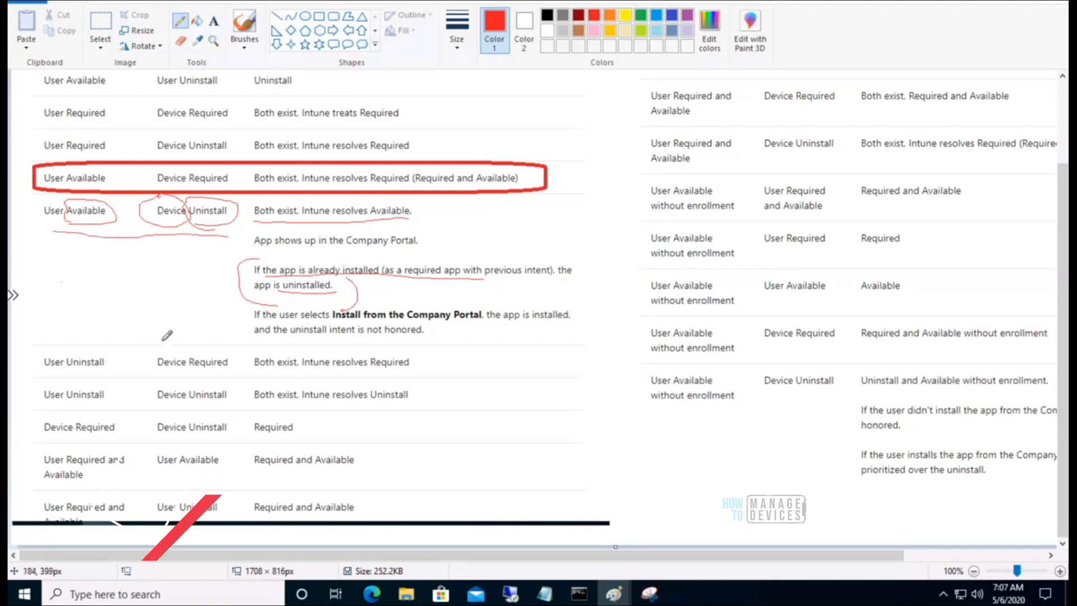
- Switch to the Azure AD Joined remote desktop and check the apps on the Company Portal home page
left_click(371, 593)
left_click(371, 593)
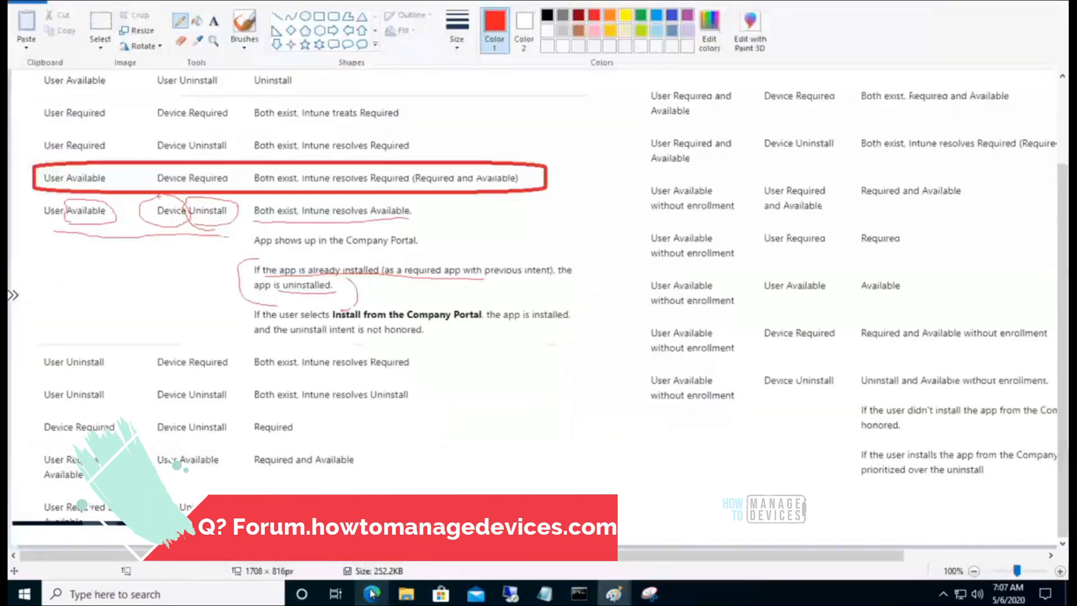
mouse_move(510, 593)
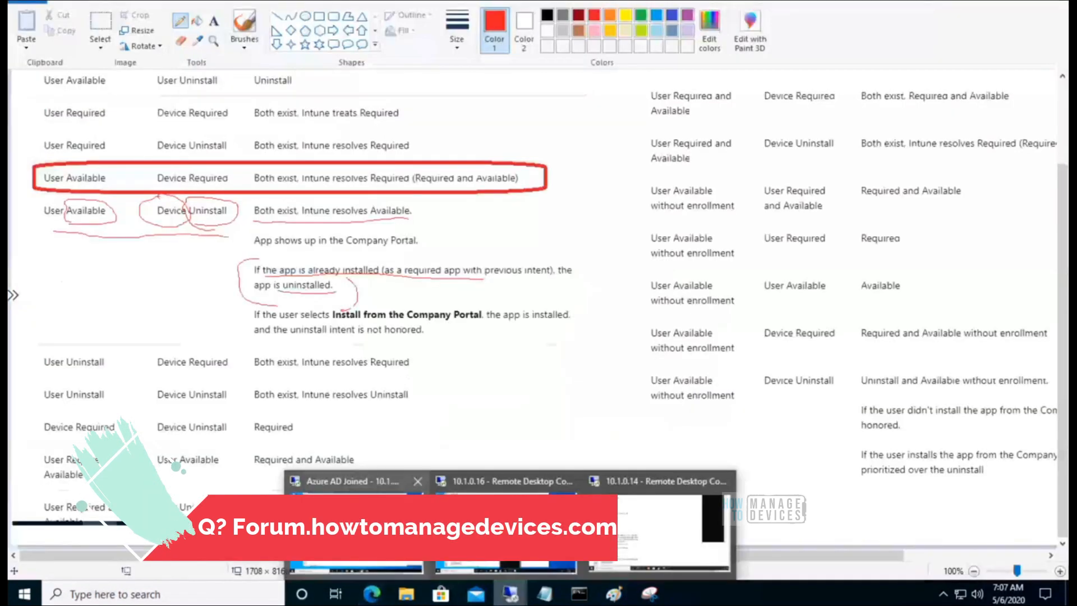
left_click(410, 563)
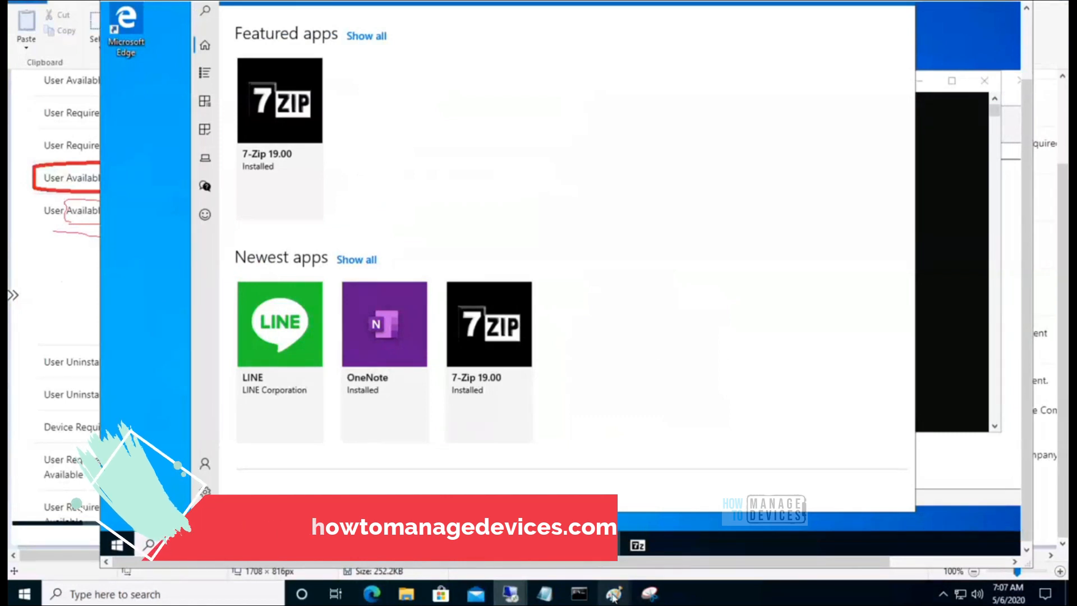
- Switch to the Deafult Sync Interval image in Paint and set the drawing colour to red
mouse_move(613, 596)
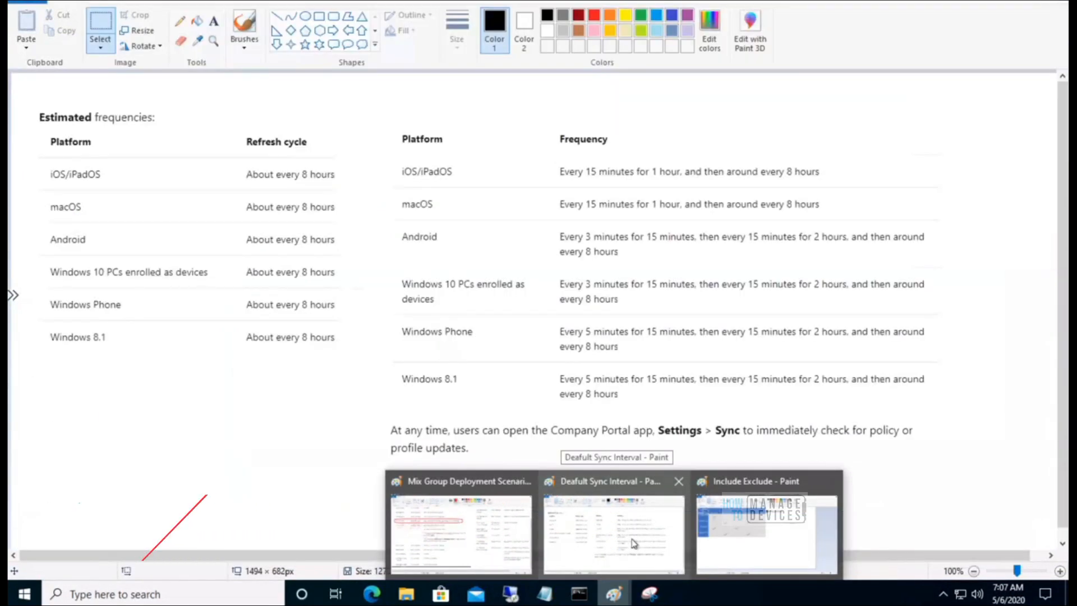
left_click(634, 543)
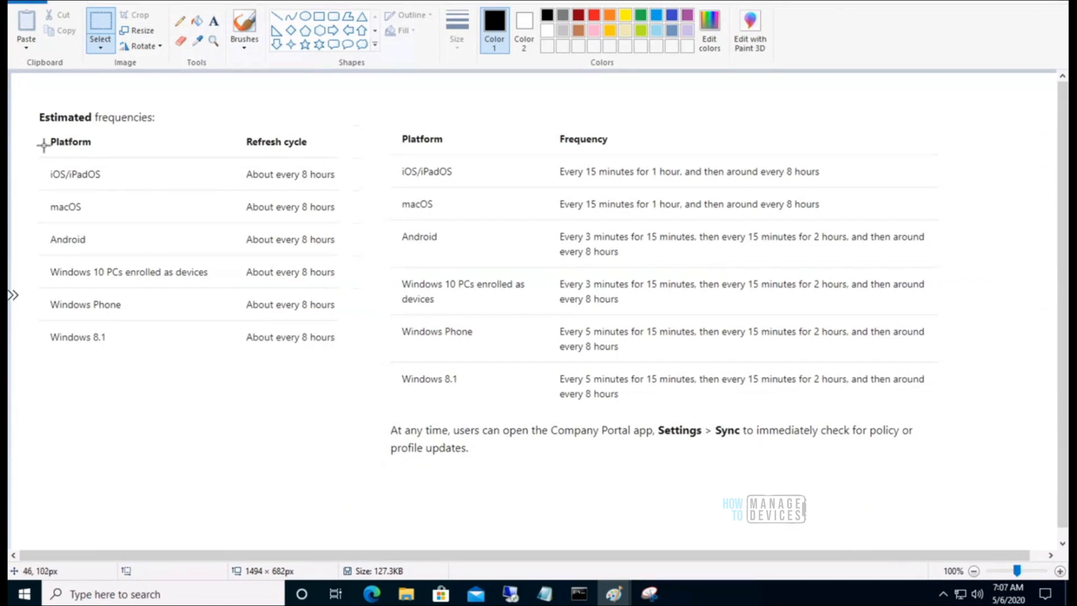
left_click(597, 16)
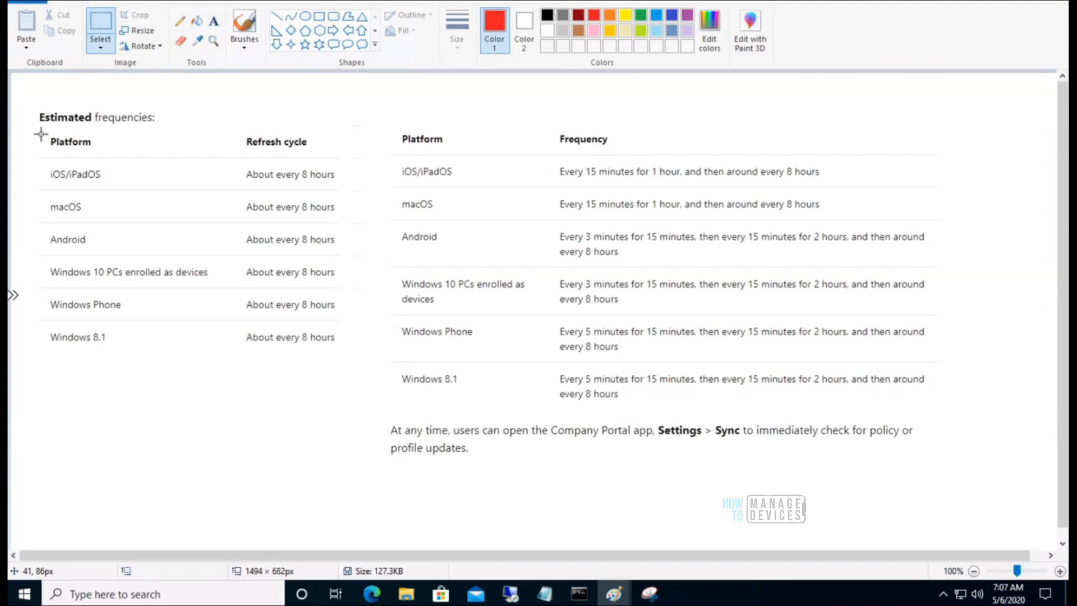
left_click_drag(43, 134, 345, 360)
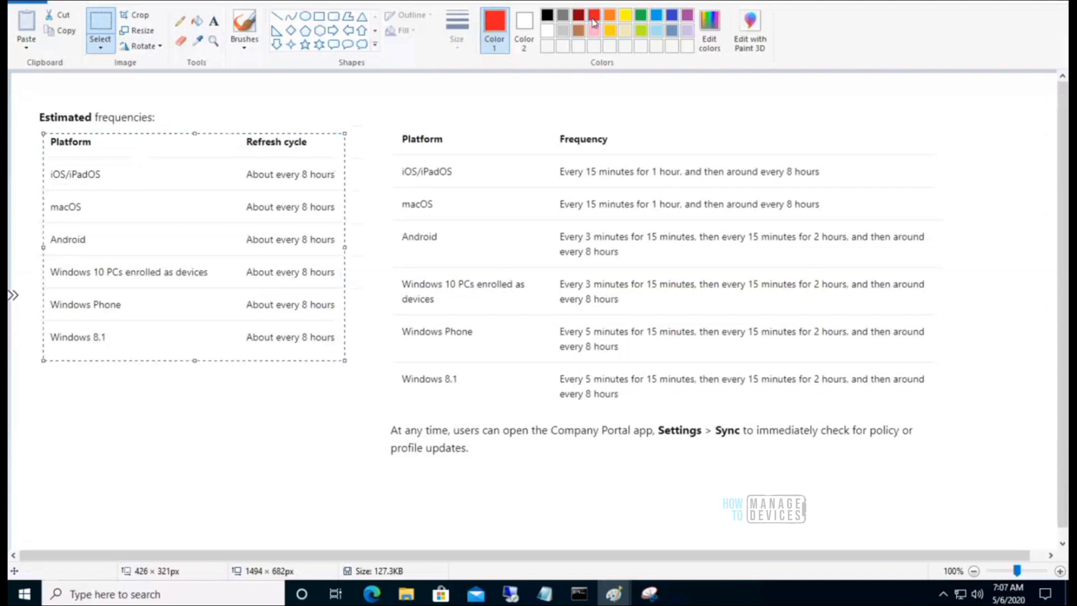
left_click_drag(43, 133, 32, 130)
left_click(82, 132)
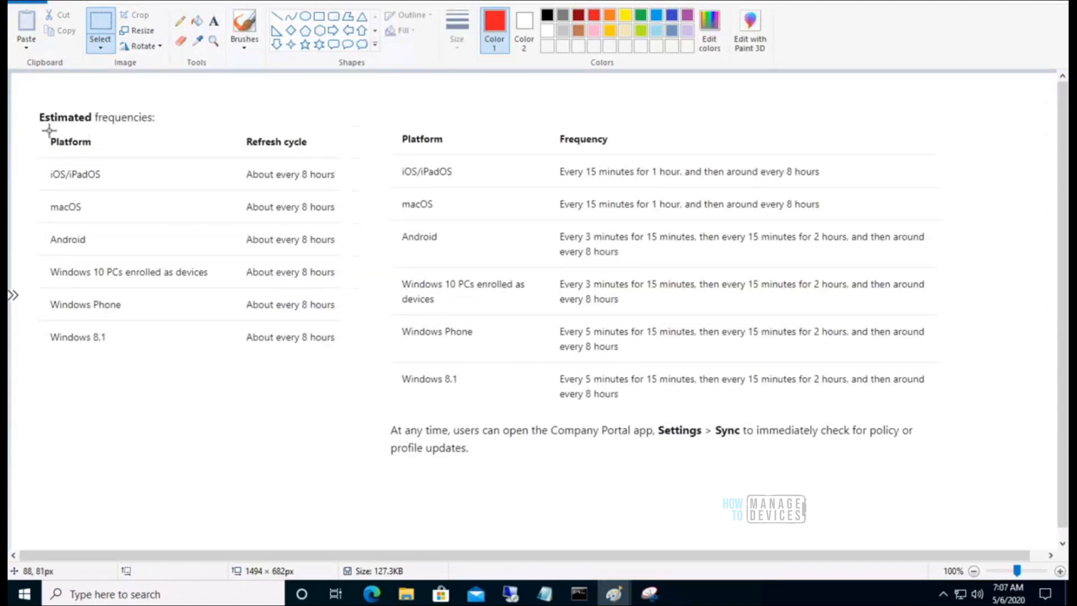
left_click_drag(37, 130, 318, 328)
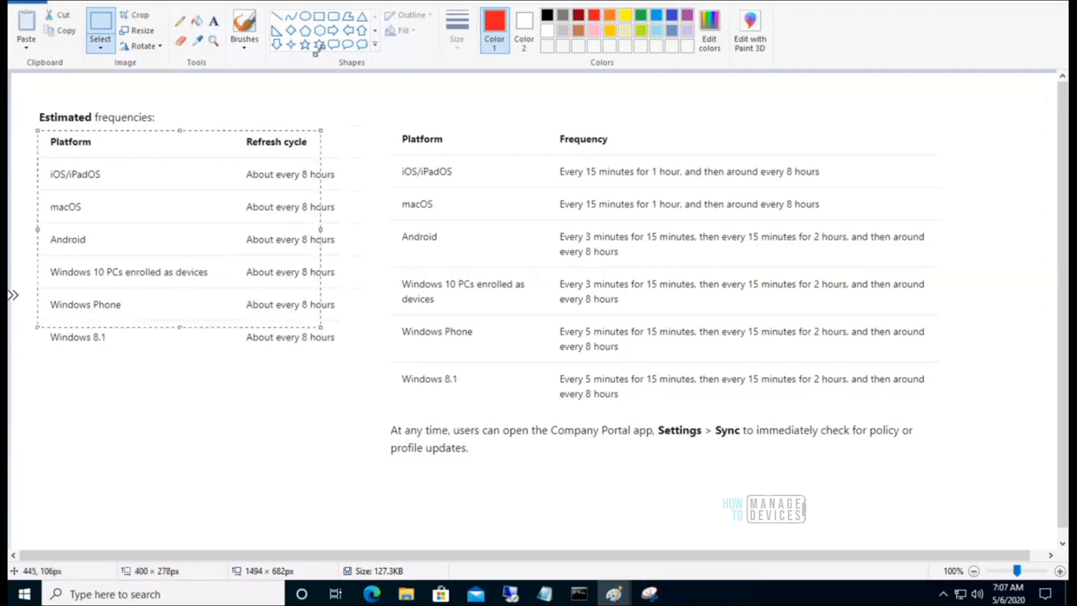
- Draw a red rounded rectangle about 455 by 347 px around the Platform and Refresh cycle table
left_click(333, 16)
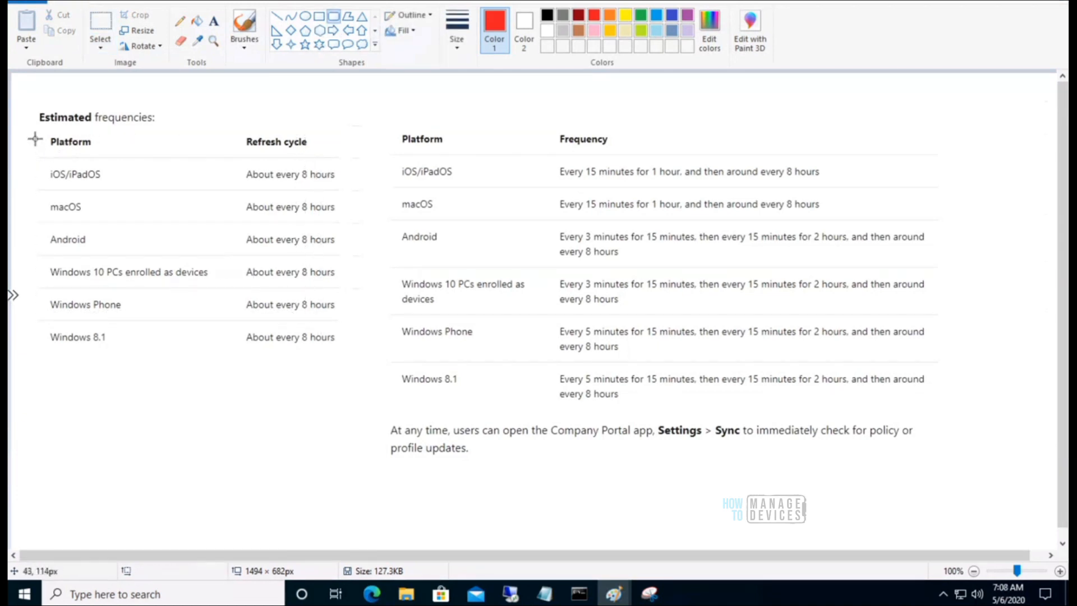
left_click_drag(30, 128, 122, 179)
left_click_drag(256, 282, 354, 373)
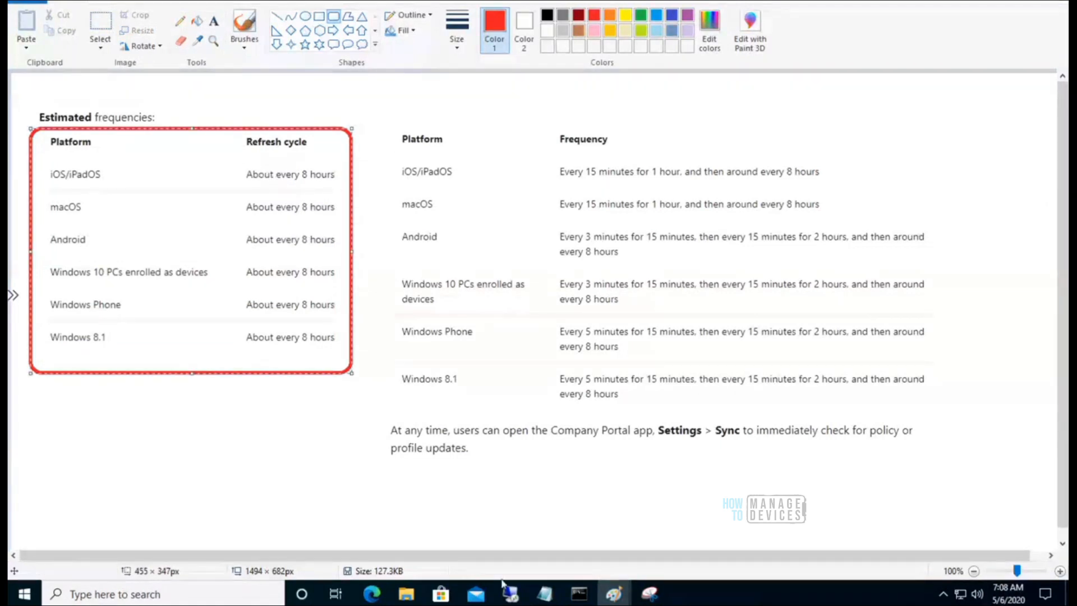
- Switch to the Azure AD Joined remote desktop and start a device sync from Company Portal
mouse_move(487, 580)
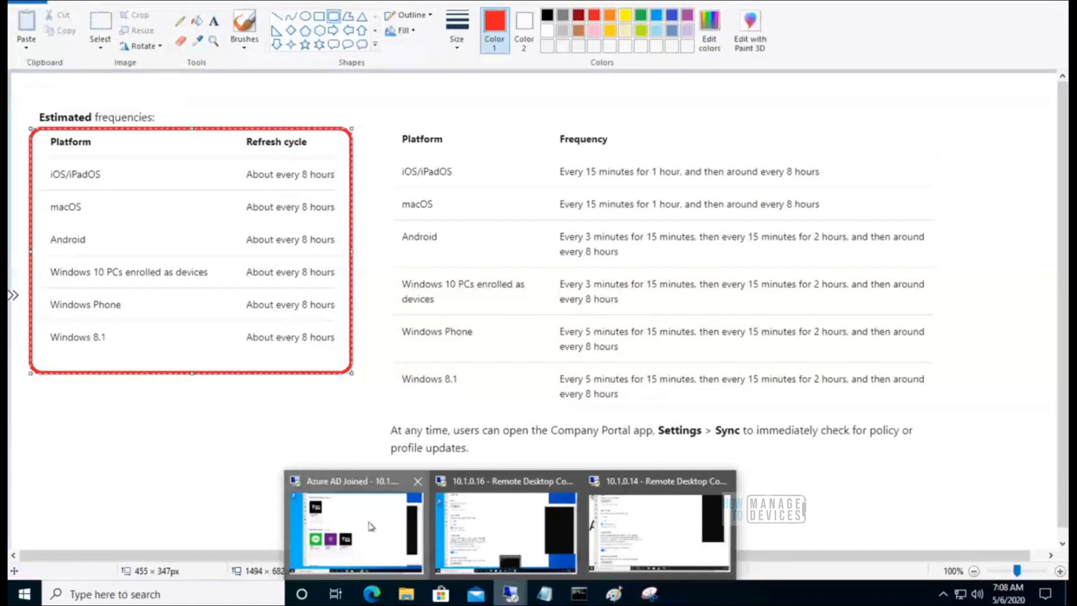
left_click(356, 530)
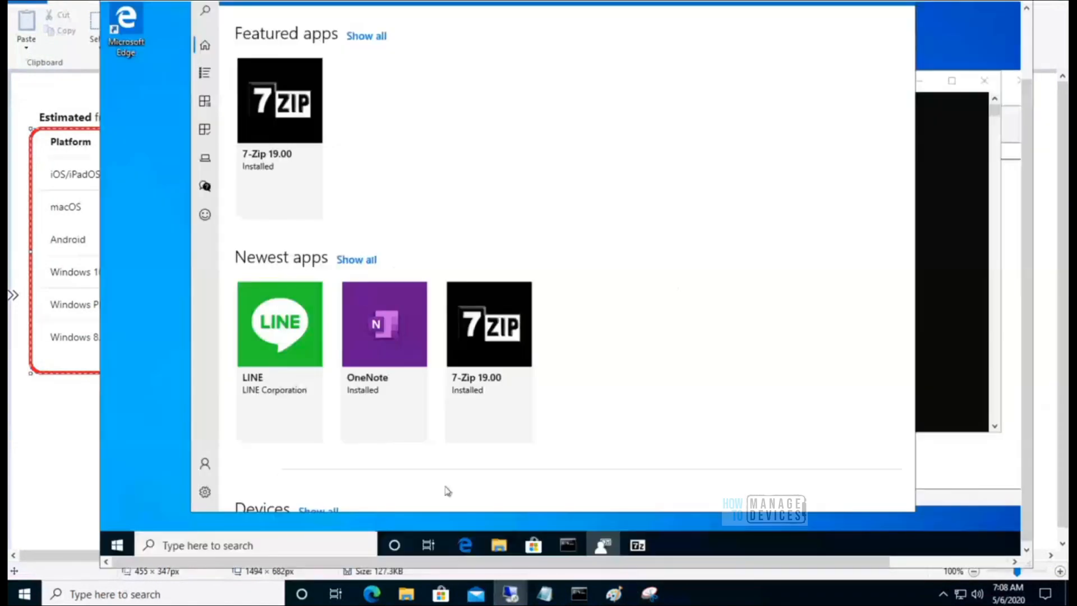
right_click(600, 549)
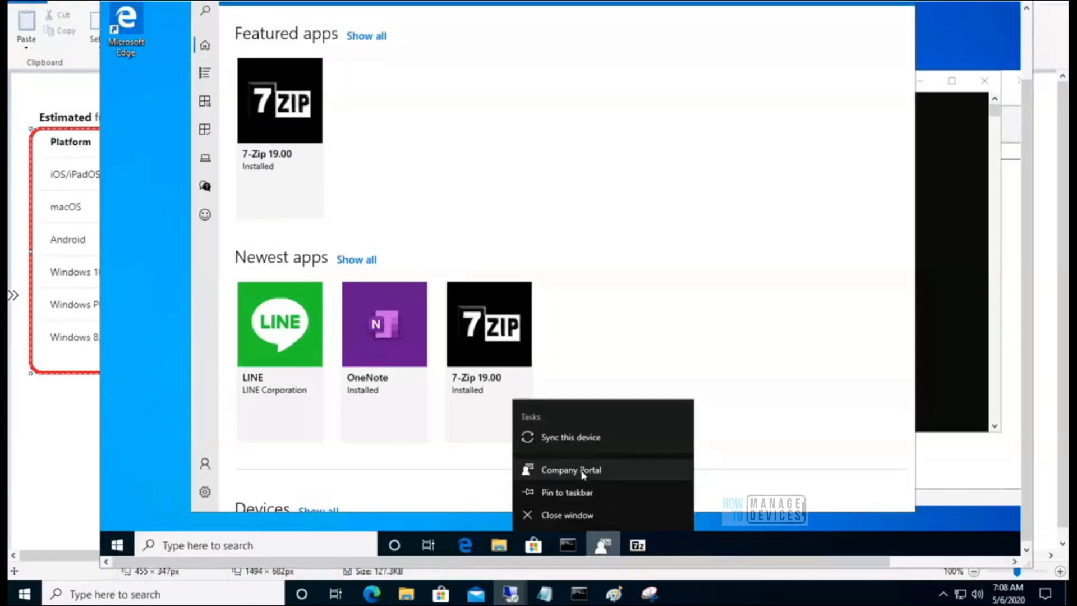
left_click(570, 439)
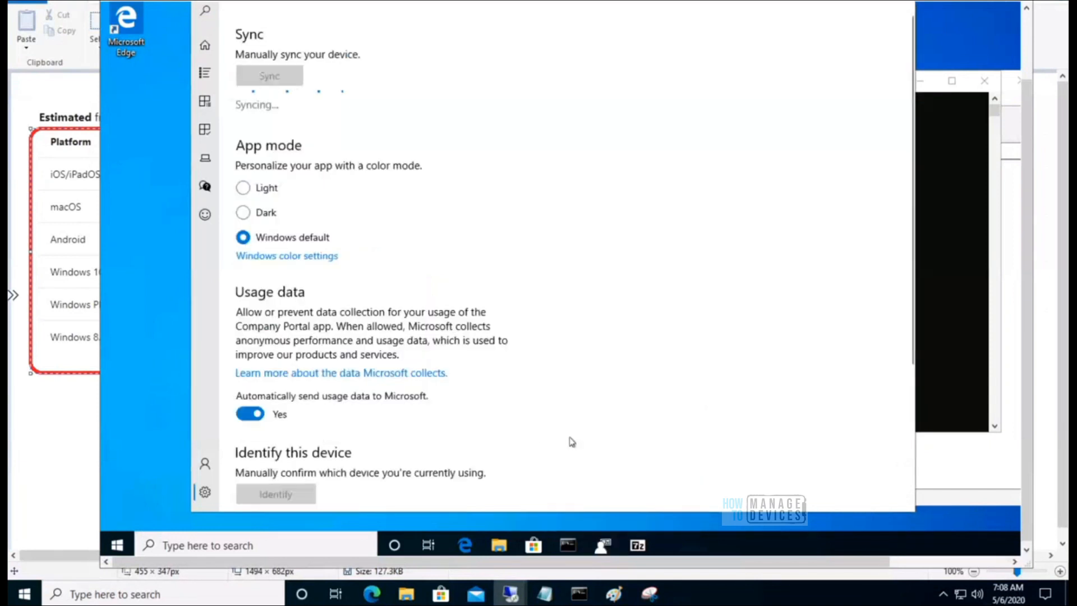
mouse_move(568, 554)
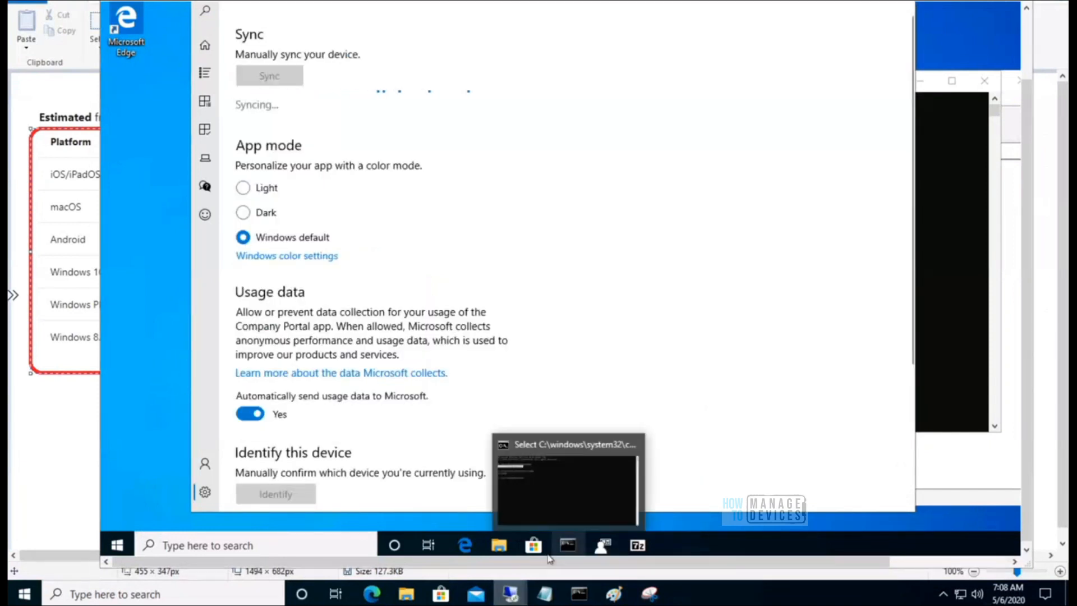
mouse_move(510, 593)
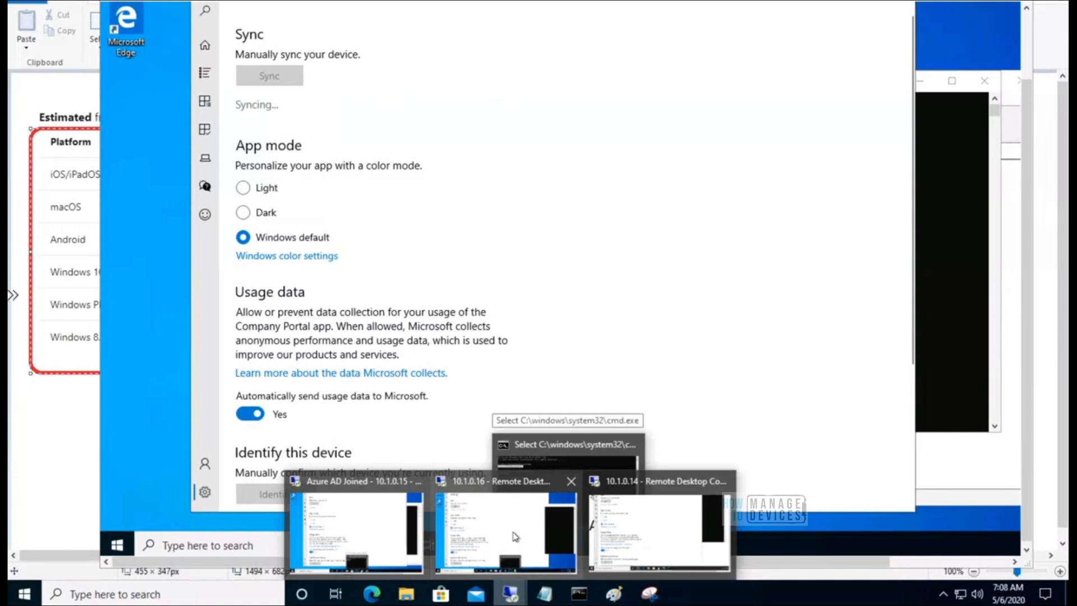
- Switch to the 10.1.0.16 remote desktop and start a device sync from Company Portal
left_click(515, 536)
left_click(171, 88)
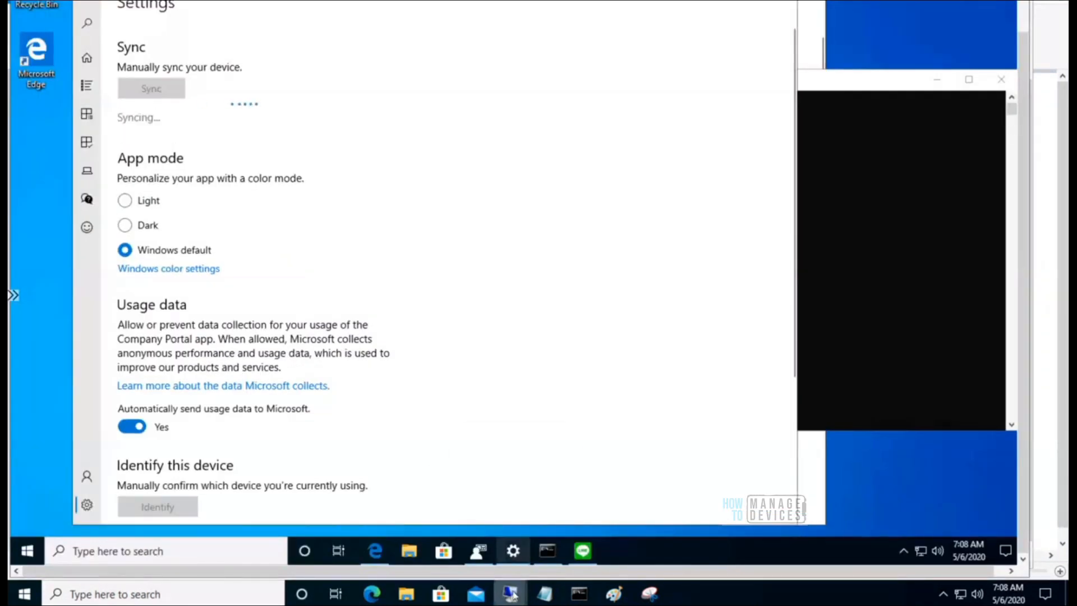
- Switch to the 10.1.0.14 remote desktop, check the Company Portal sync status, and bring its command prompt forward to read the hostname
mouse_move(511, 592)
left_click(630, 530)
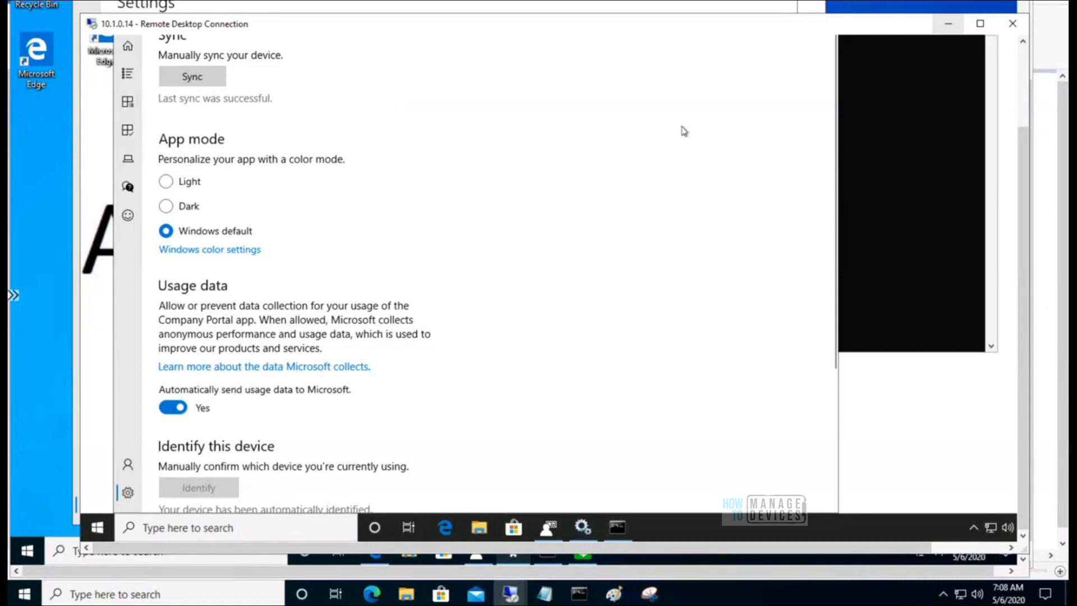
left_click(938, 251)
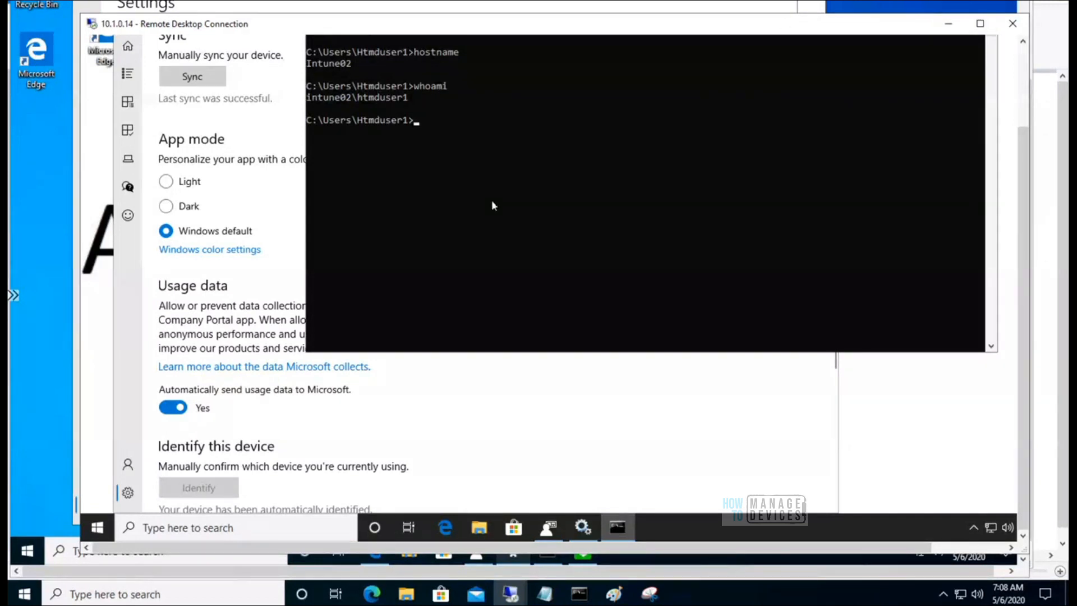
- Switch to the Deafult Sync Interval image in Paint and underline the iOS/iPadOS and Windows 10 refresh cycles with lines about 145 and 131 px long
left_click(613, 597)
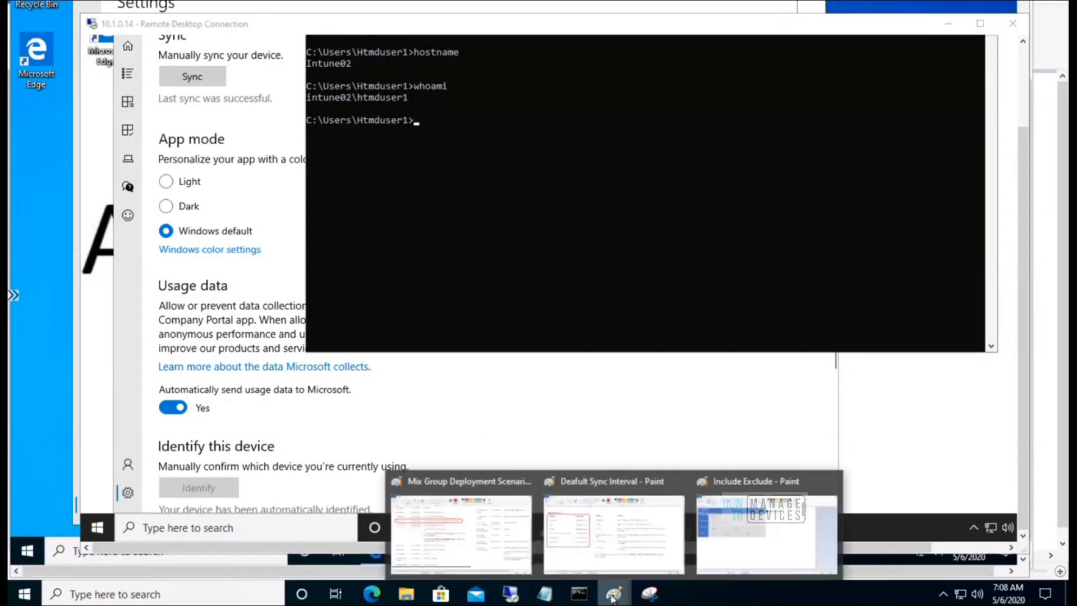
left_click(619, 552)
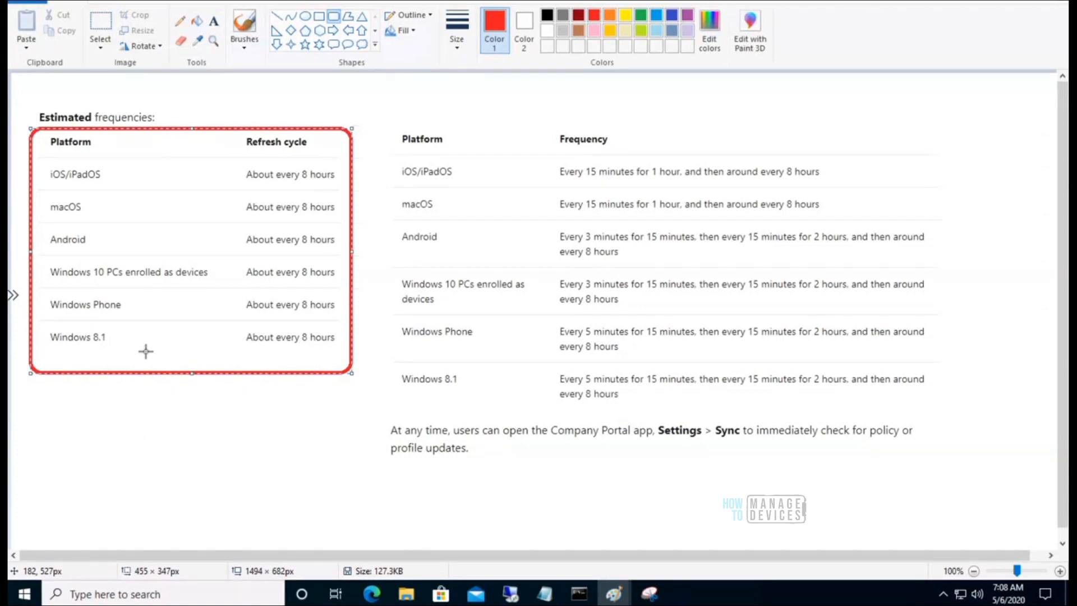
left_click(257, 88)
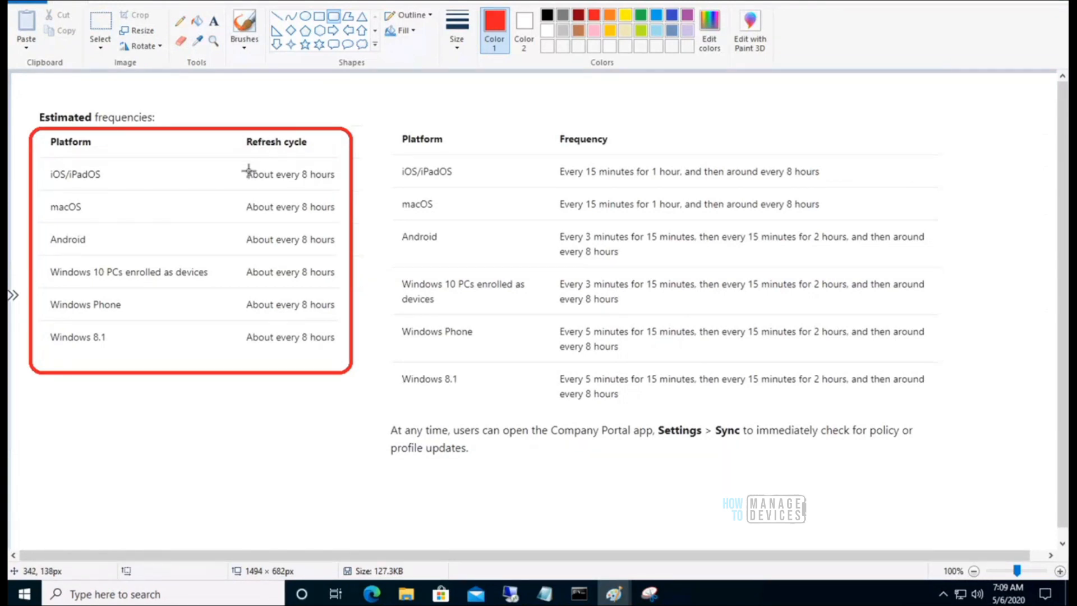
left_click(282, 20)
left_click_drag(245, 182, 348, 183)
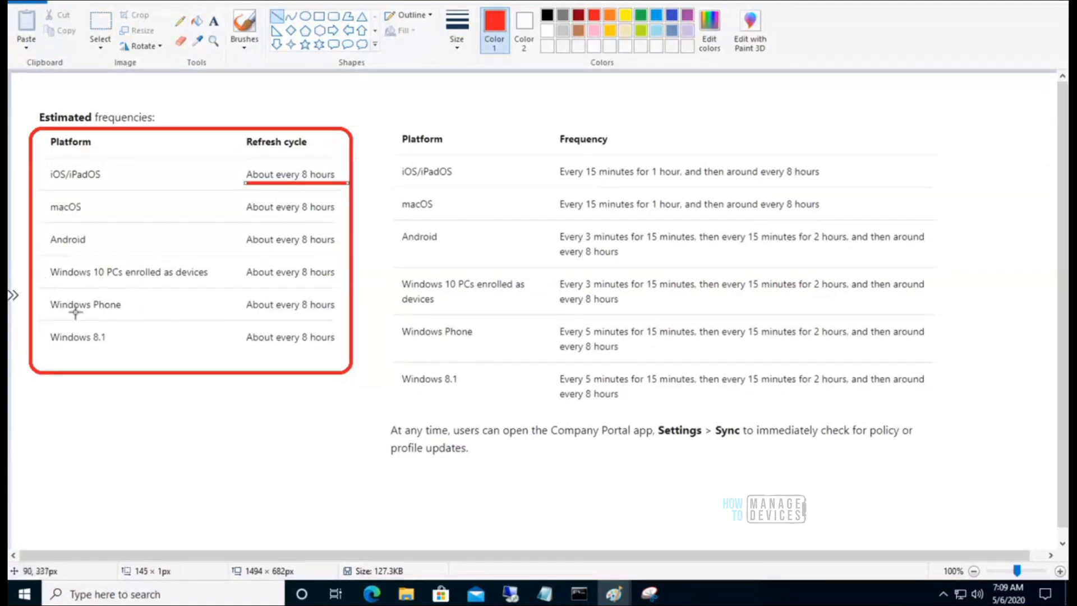
left_click_drag(245, 279, 340, 280)
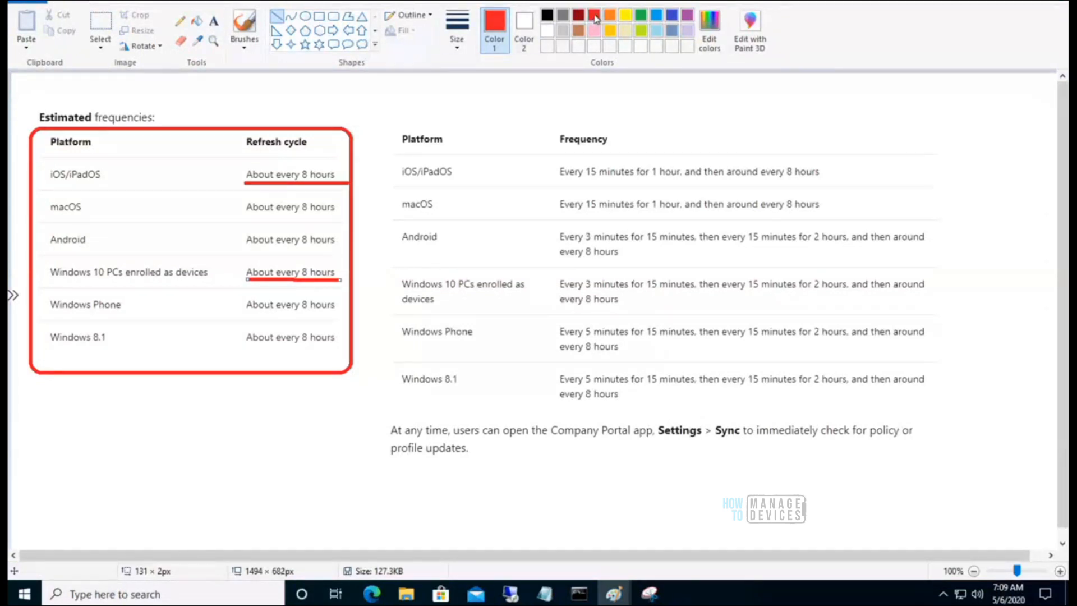
- Set the drawing colour to green and draw a rounded rectangle about 811 by 497 px around the Platform and Frequency table and its note
left_click(641, 17)
left_click(333, 16)
left_click_drag(388, 119, 961, 469)
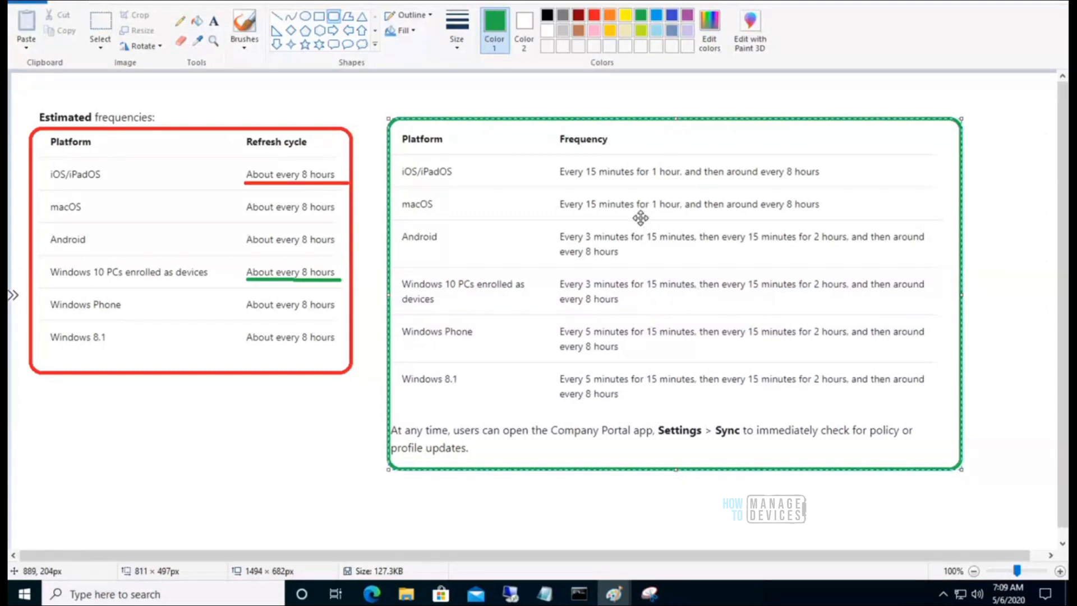
left_click(586, 97)
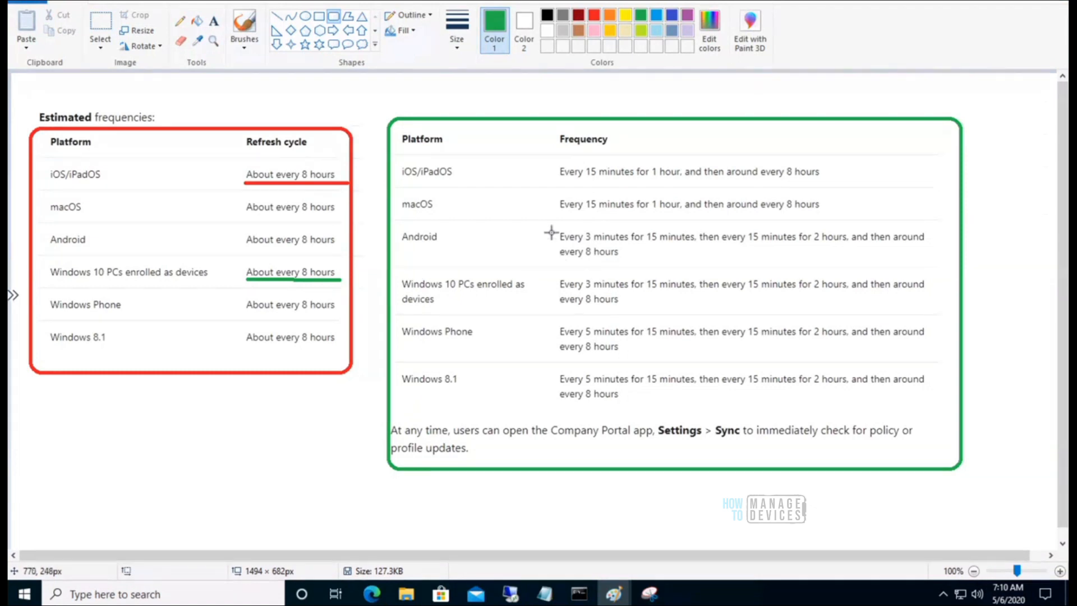
- Underline the Android frequency with a green line about 540 px long and the two parts of the iOS/iPadOS frequency with separate lines
left_click(276, 16)
left_click_drag(546, 259, 632, 264)
left_click_drag(706, 259, 928, 258)
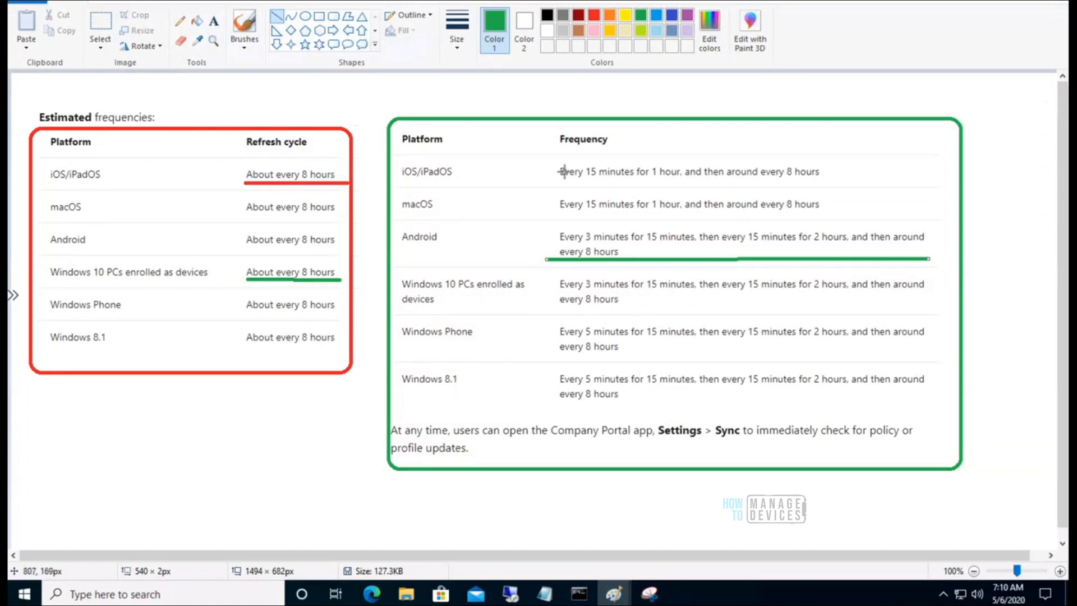
left_click(587, 181)
left_click_drag(557, 179, 820, 179)
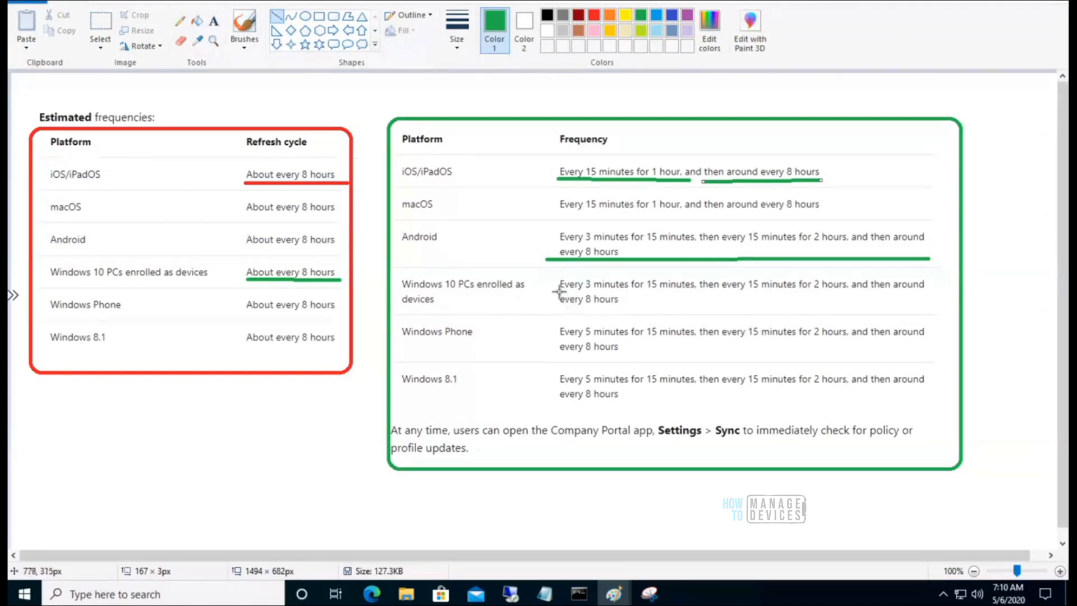
- Underline each part of the frequency text for Windows 10 PCs enrolled as devices in green
left_click_drag(558, 292, 925, 295)
left_click_drag(559, 309, 615, 309)
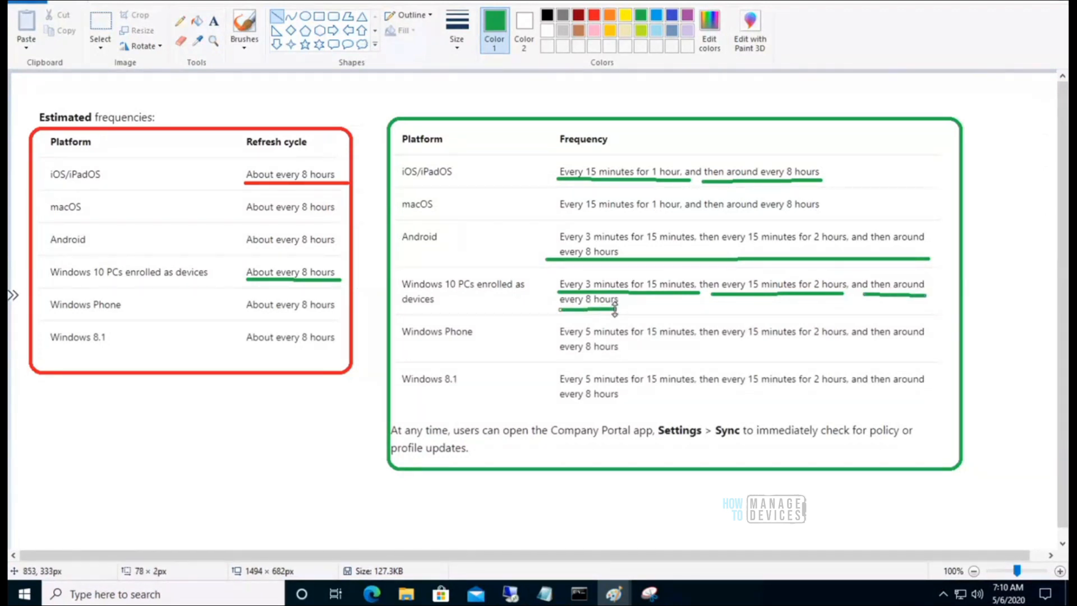
left_click(641, 304)
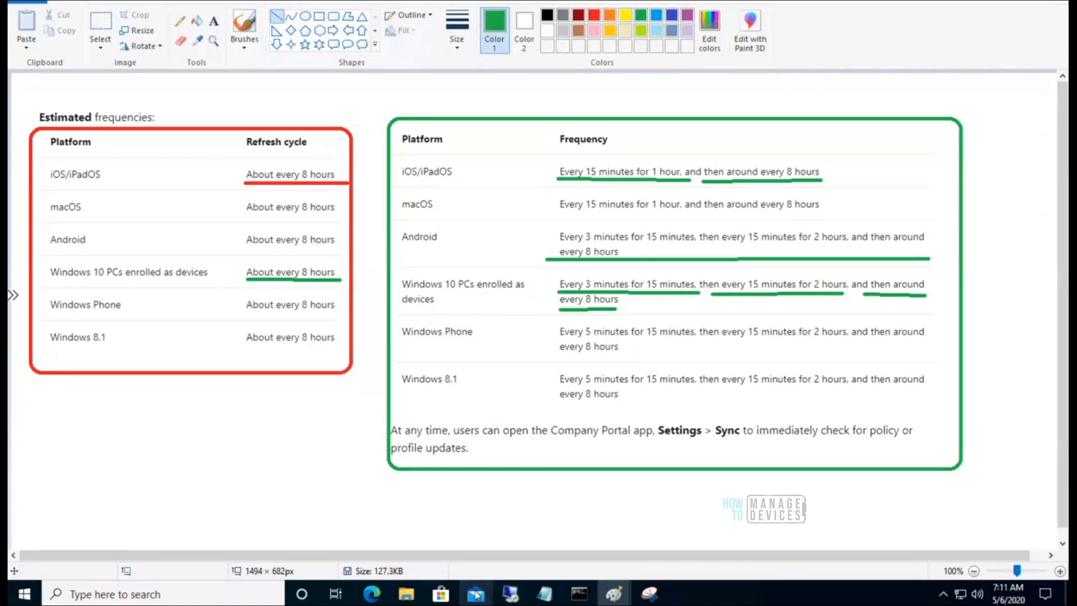
- Switch to the Endpoint Manager admin center in Edge and check the overview and device install status of Sway (Online)
left_click(372, 595)
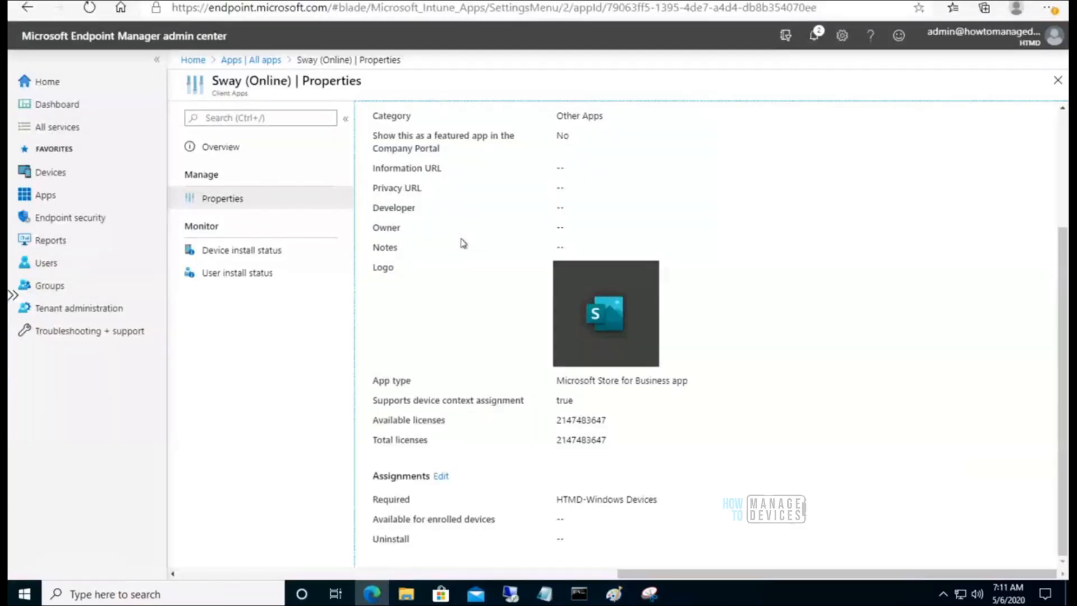
left_click(222, 149)
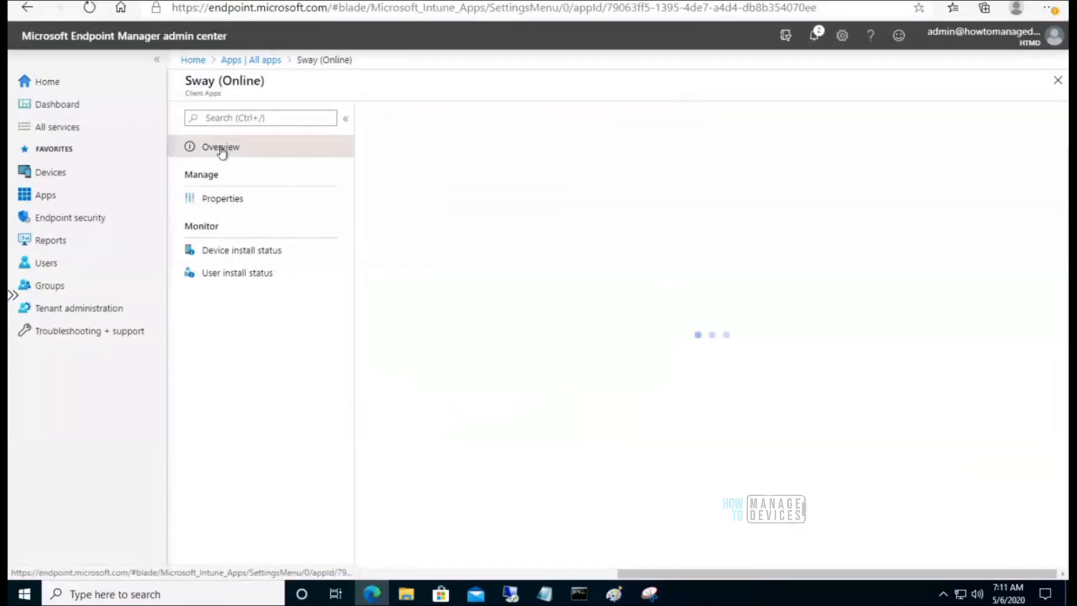
left_click(249, 252)
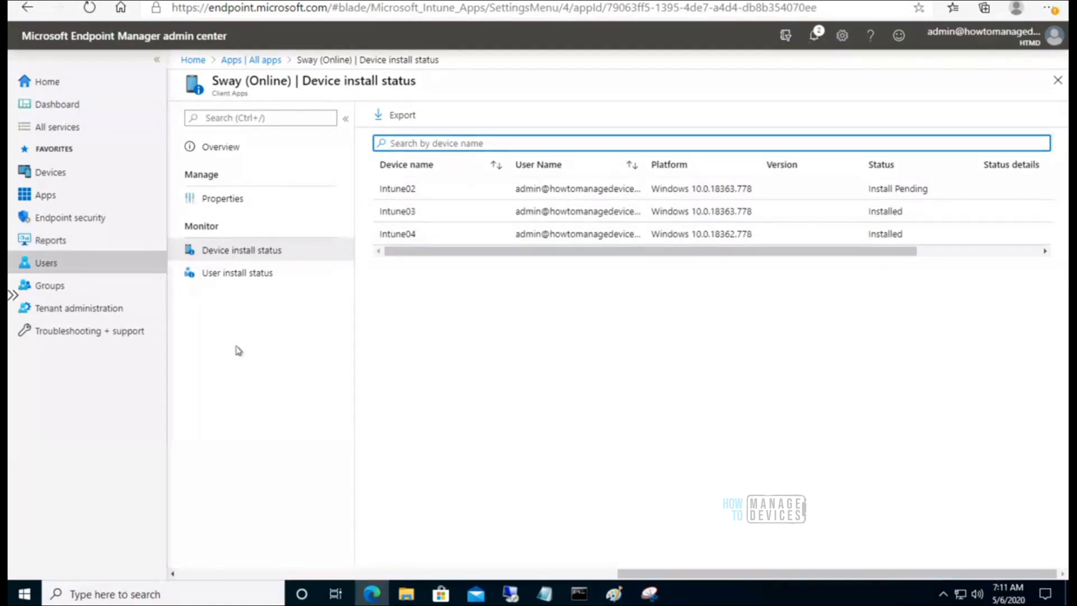
left_click(221, 148)
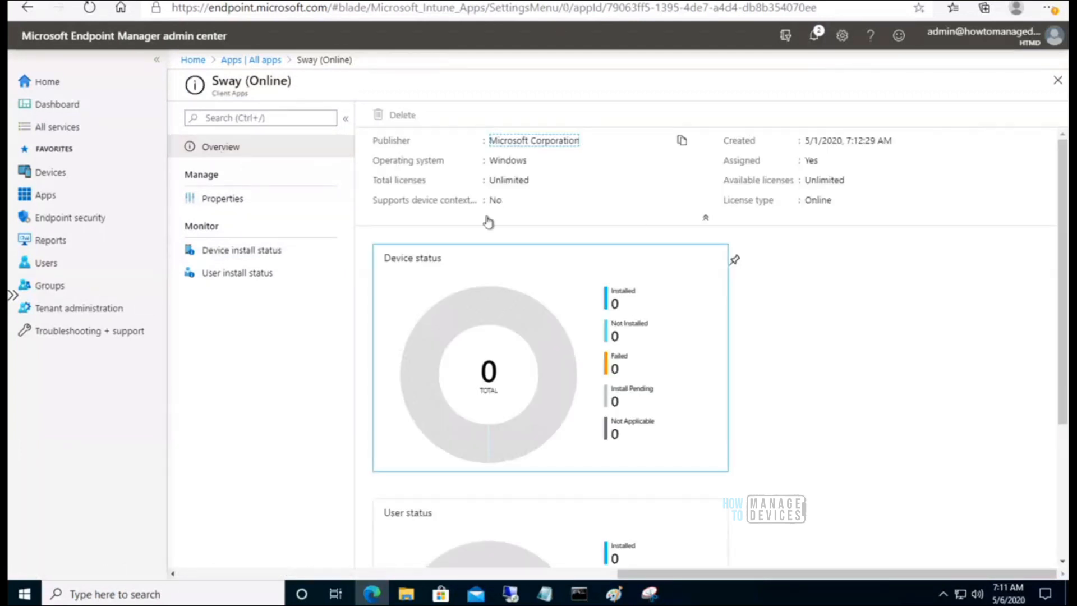
left_click(222, 251)
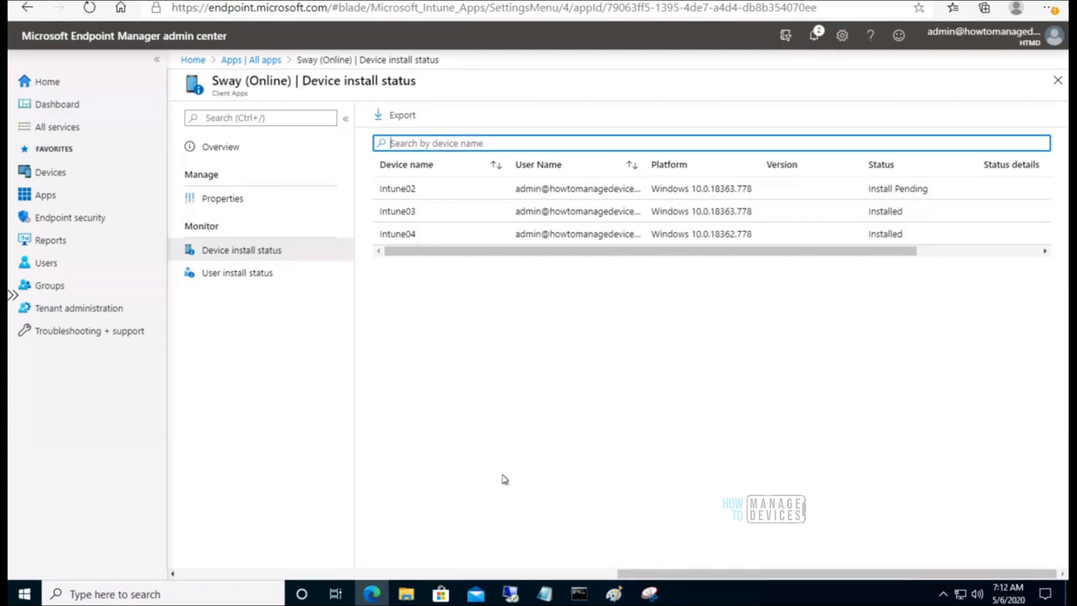
- Check the hostname in the command prompt on the 10.1.0.14 remote desktop, then minimise that session
left_click(513, 594)
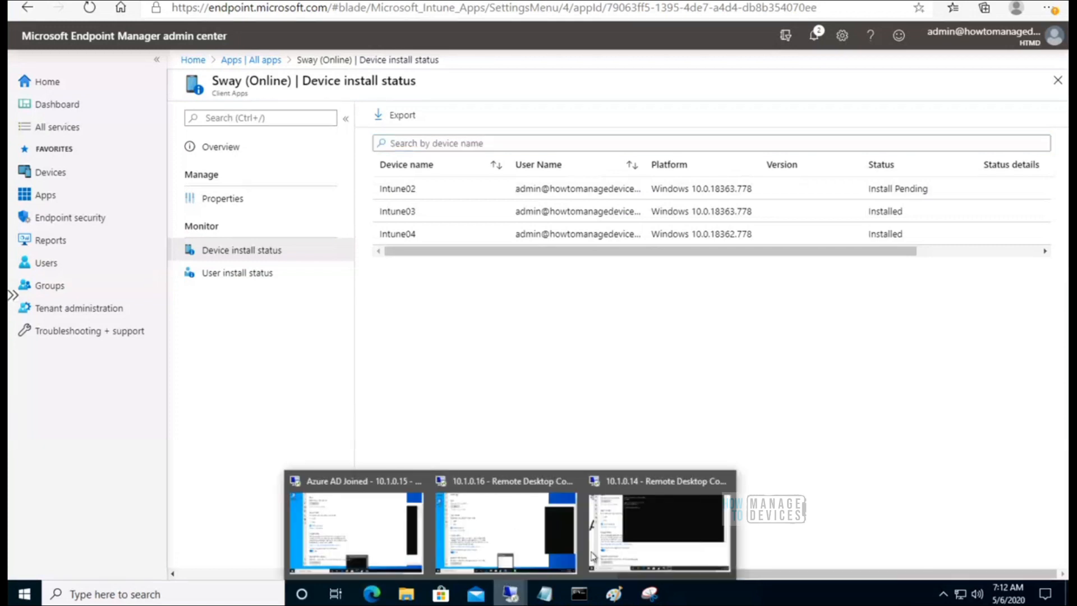
left_click(659, 527)
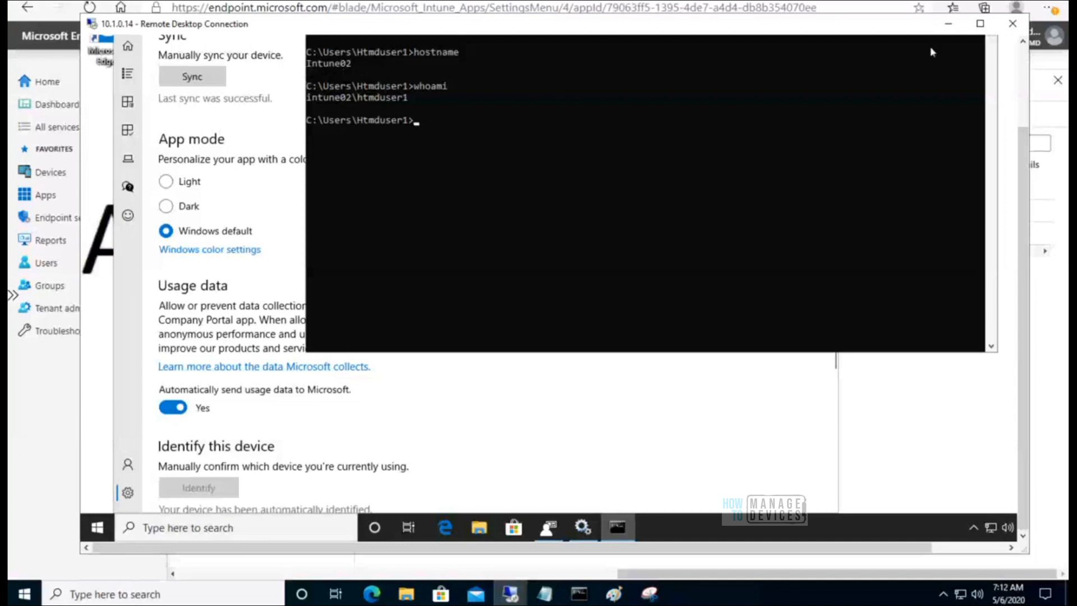
left_click(947, 25)
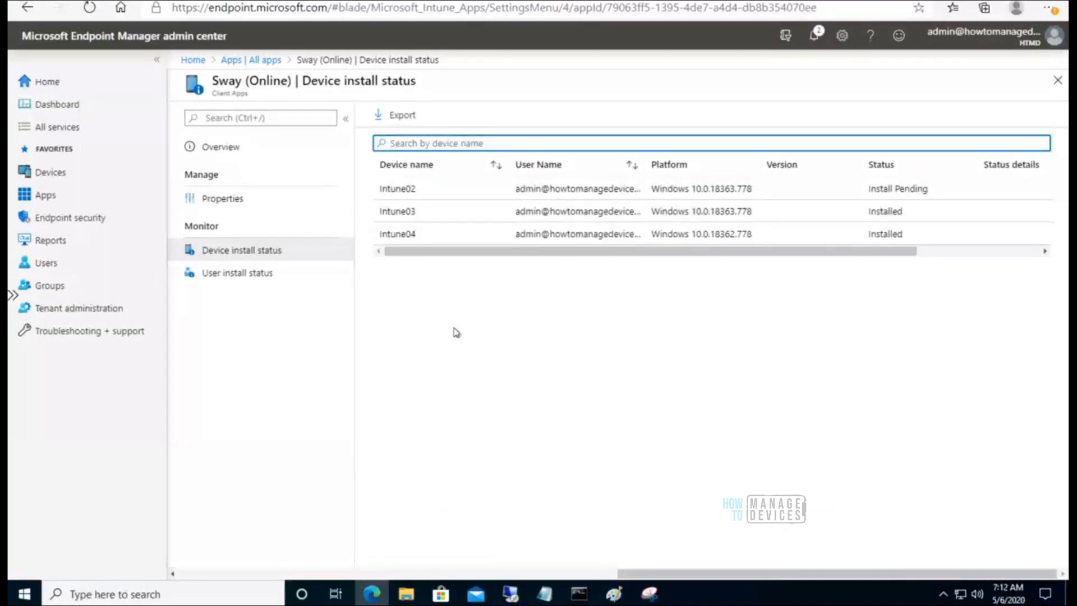
- Open the Sway (Online) properties, then check the recently added apps on the Azure AD Joined remote desktop for Sway
left_click(233, 200)
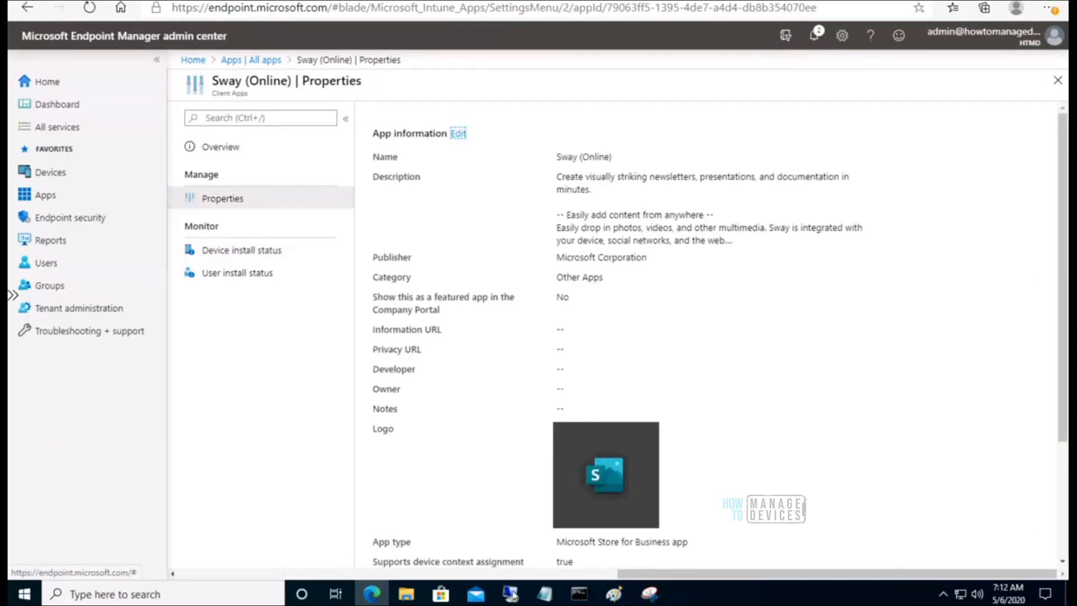
mouse_move(510, 593)
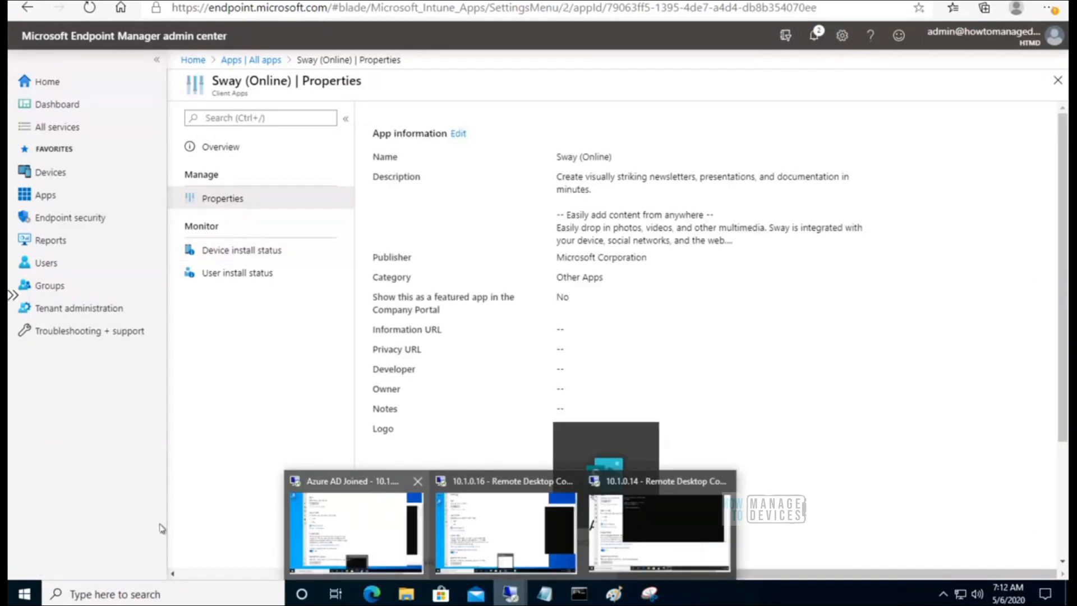
left_click(356, 530)
left_click(116, 544)
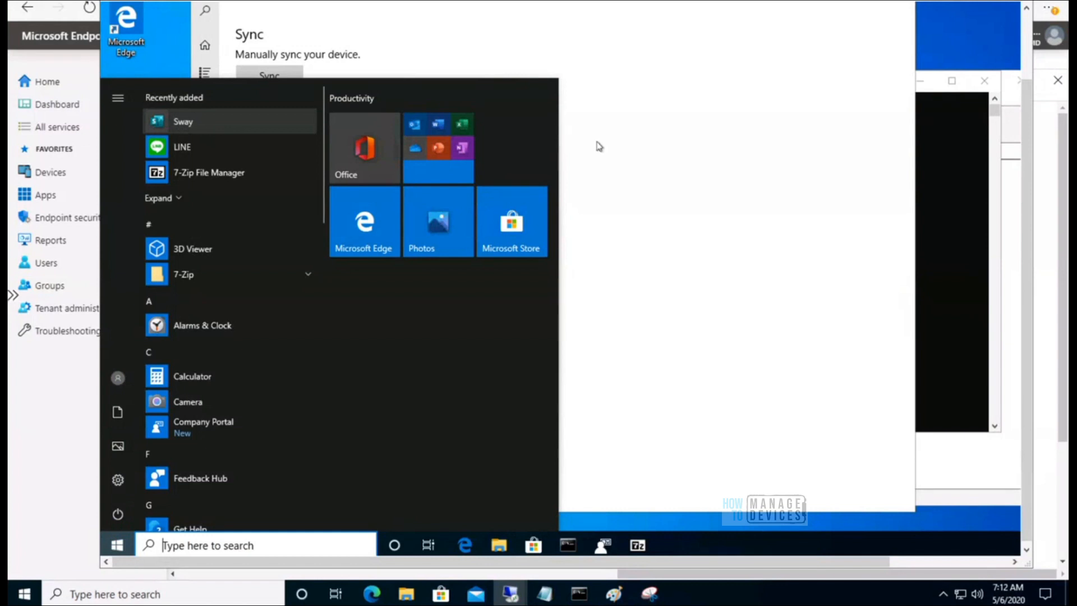
left_click(945, 244)
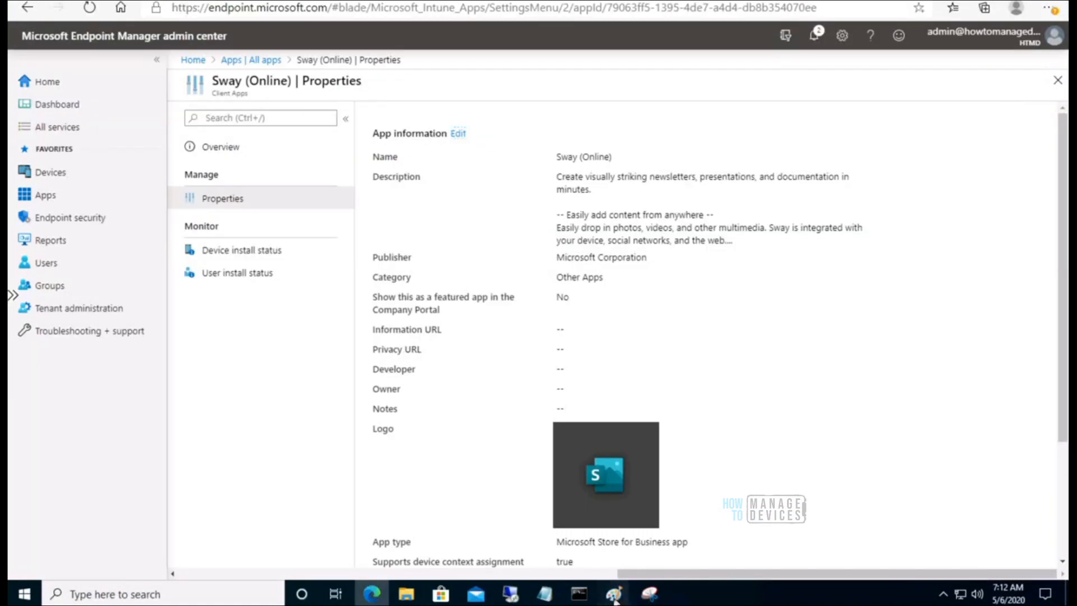
- Switch to the Mix Group Deployment image in Paint and review the User Available and Device Uninstall scenario
mouse_move(613, 598)
left_click(403, 474)
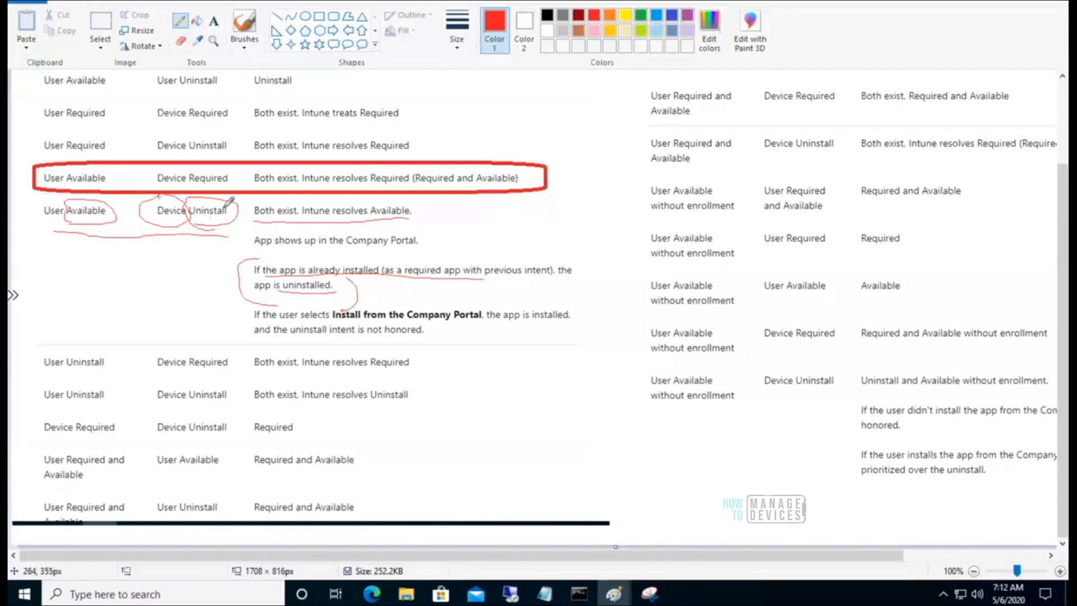
- Return to Edge and edit the Sway (Online) assignments, adding the HTMD All Intune Users group under Available for enrolled devices
left_click(372, 594)
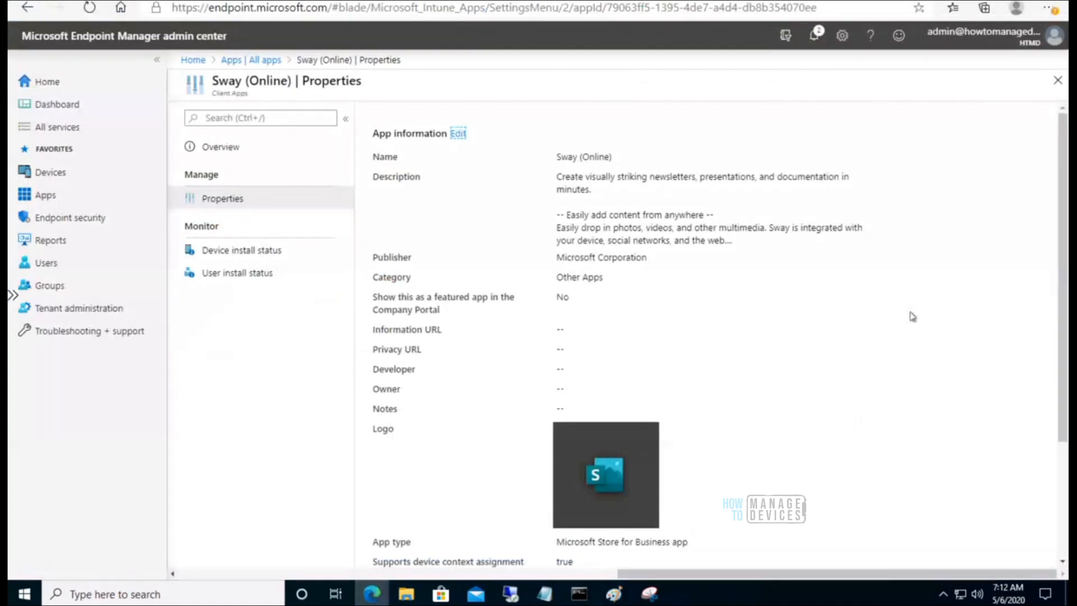
scroll(690, 505, "down", 3)
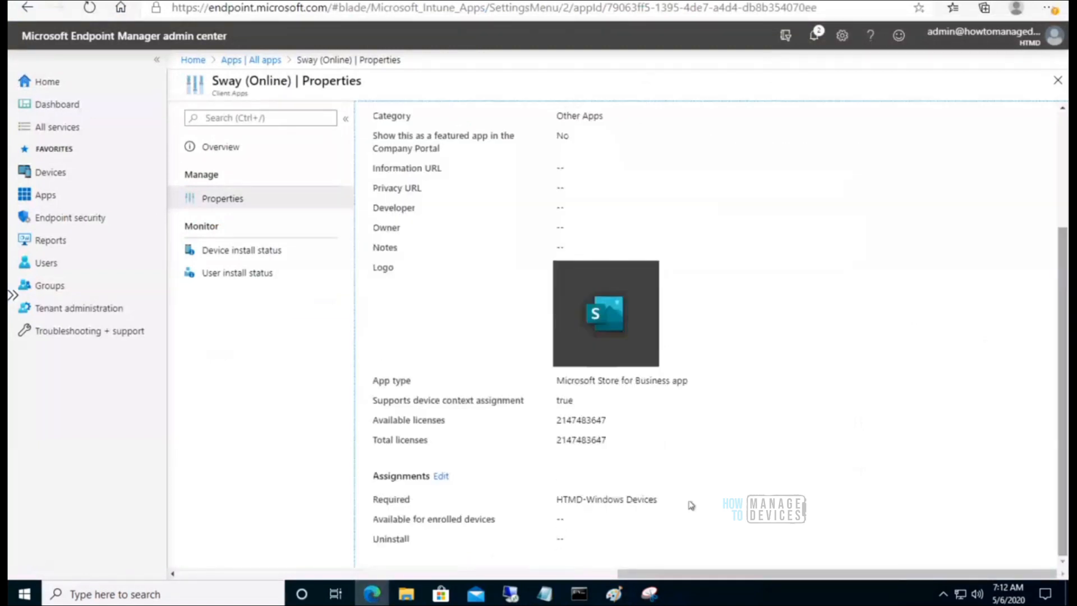
left_click(441, 476)
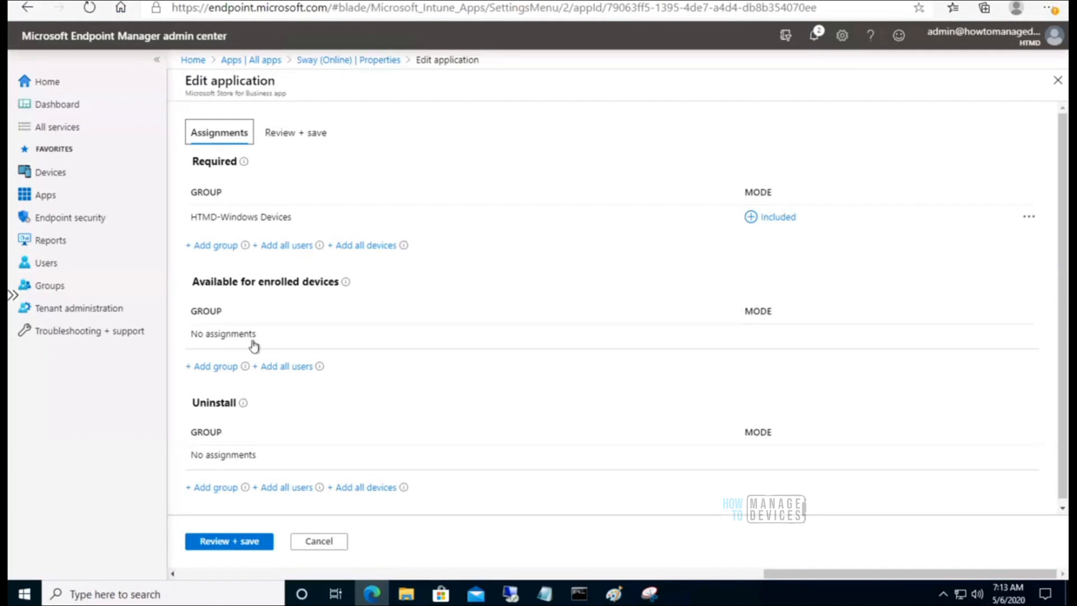
left_click(220, 368)
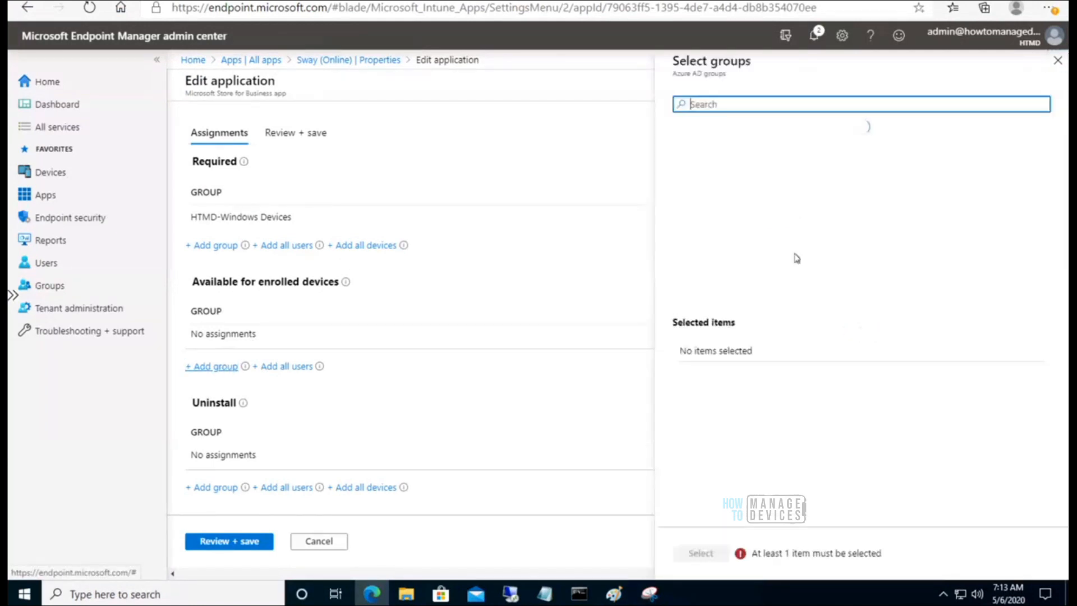
type("HTMD")
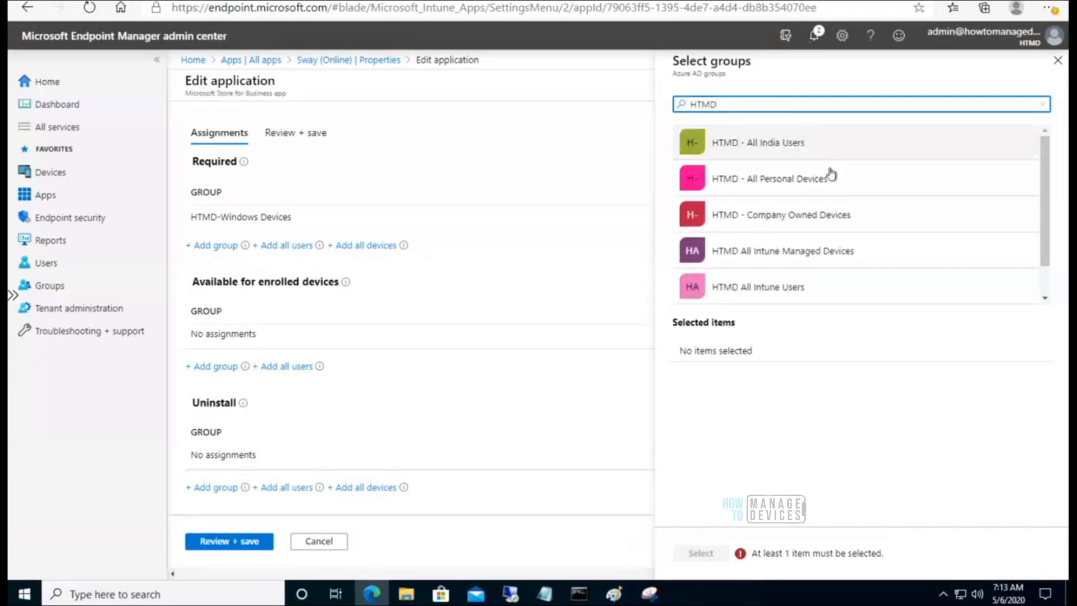
left_click(789, 291)
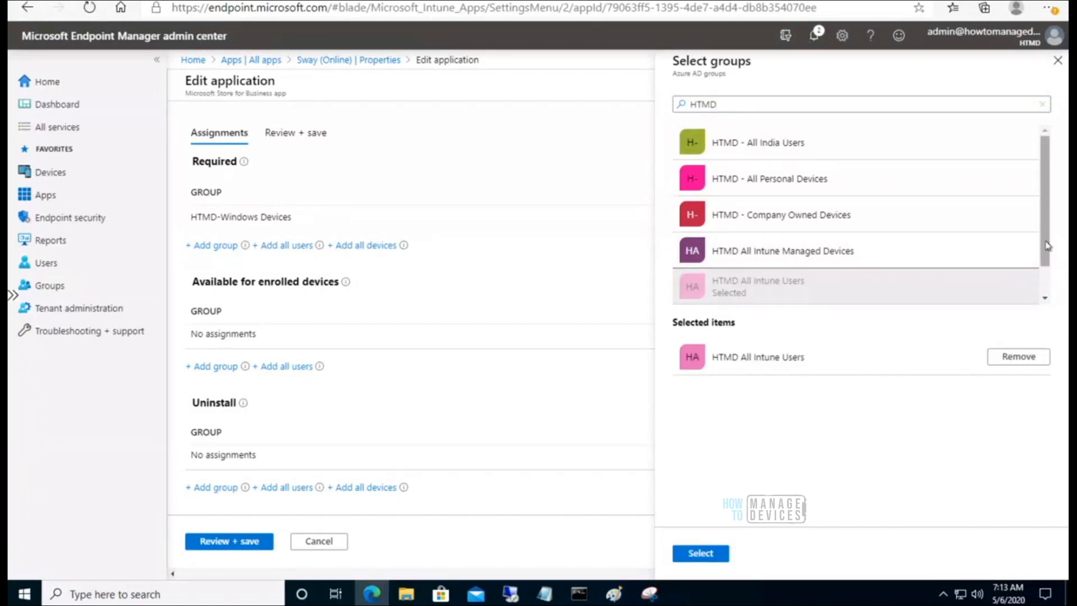
left_click(1045, 299)
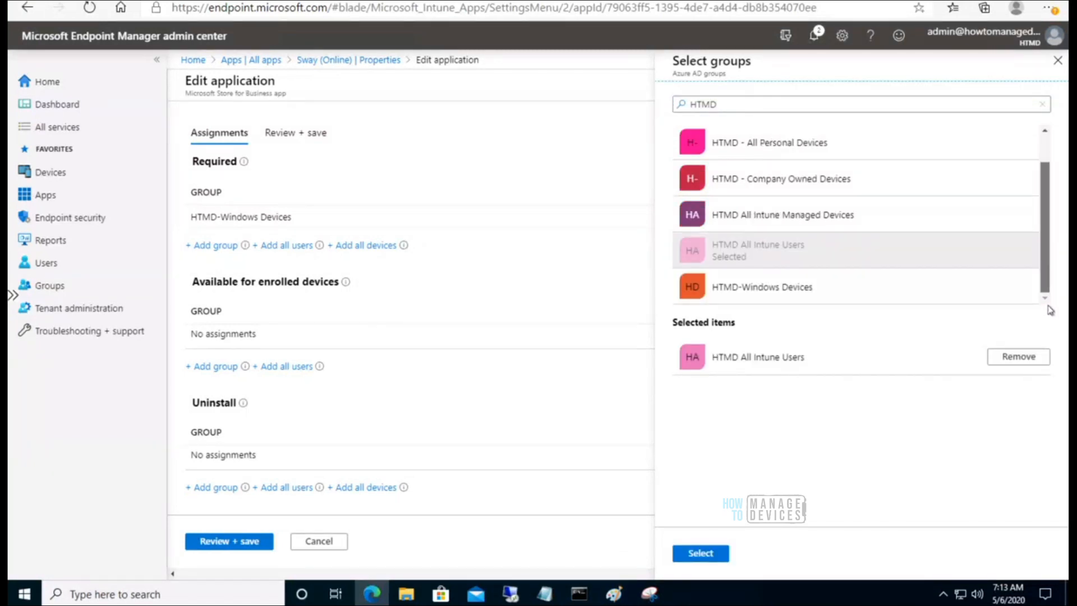
left_click(710, 555)
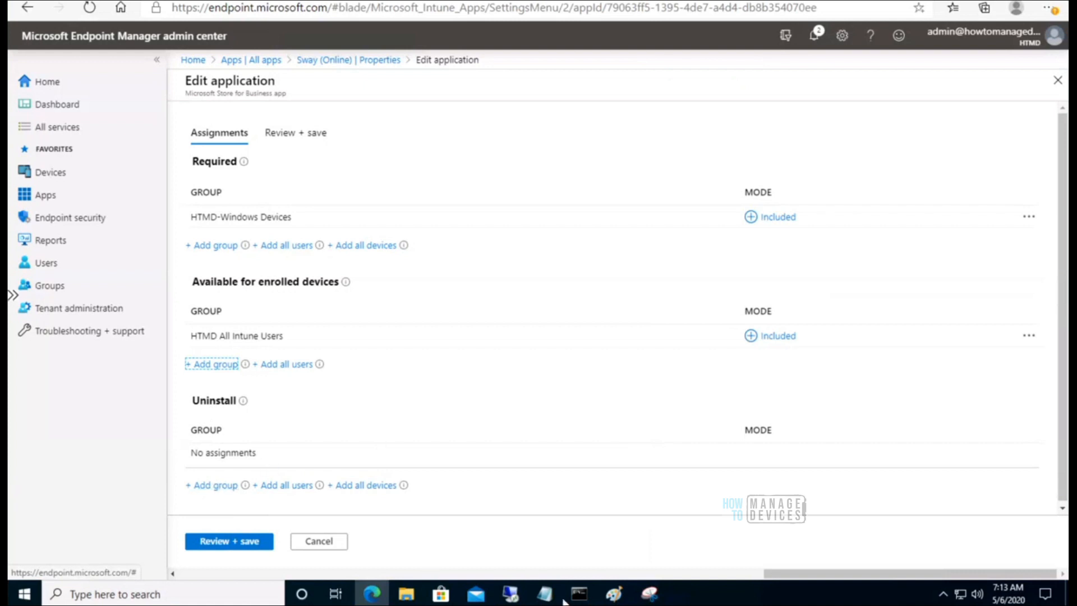
- Switch to the Mix Group Deployment image in Paint and circle User Available and Device Uninstall in the row below the red box
left_click(610, 598)
left_click(494, 543)
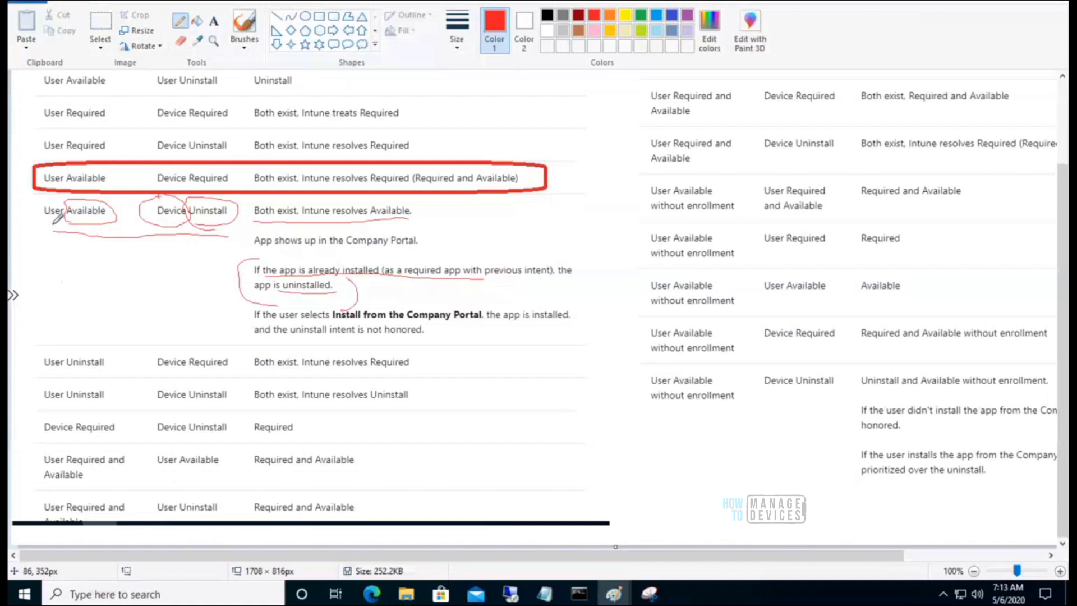
mouse_move(37, 202)
left_mouse_down()
mouse_move(89, 240)
mouse_move(132, 217)
left_mouse_up()
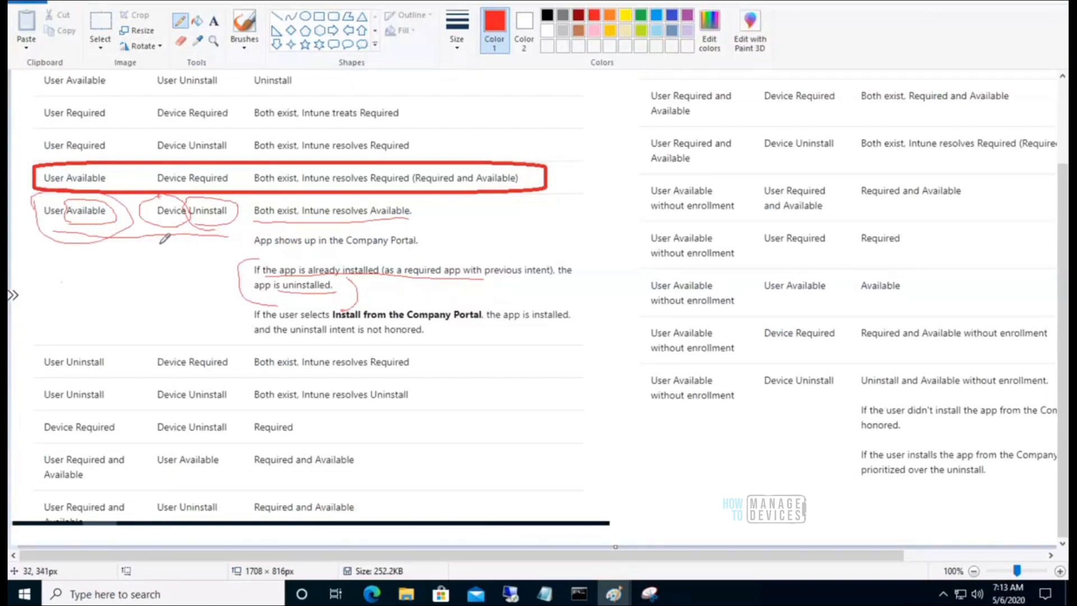
mouse_move(216, 237)
left_mouse_down()
mouse_move(188, 169)
mouse_move(136, 202)
mouse_move(150, 241)
left_mouse_up()
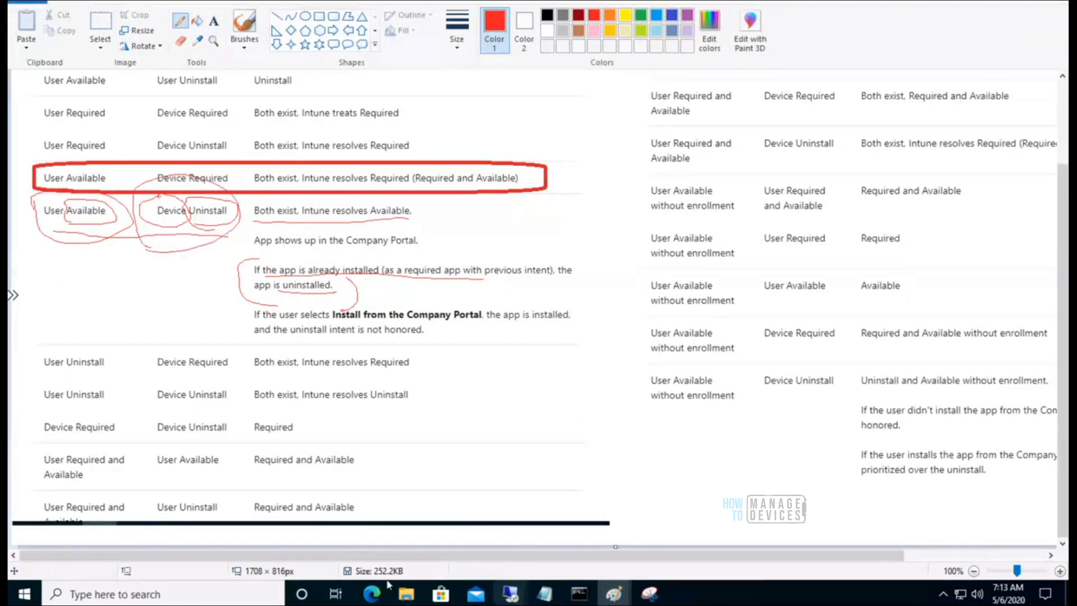
- Return to Edge, open the group selection for the Sway (Online) Uninstall assignment and search for HTMD groups
left_click(372, 593)
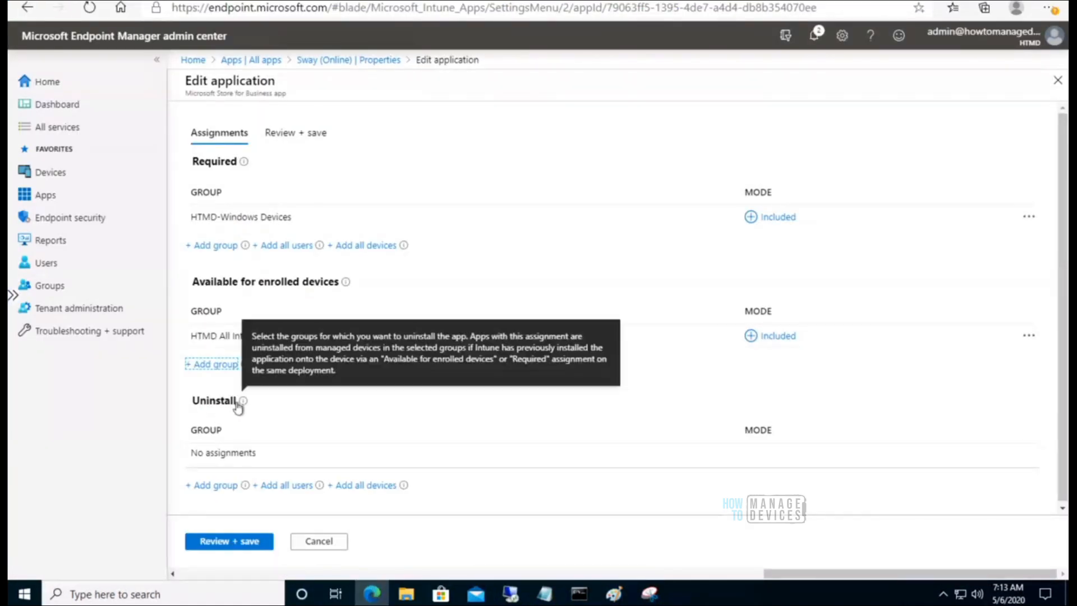
left_click(214, 486)
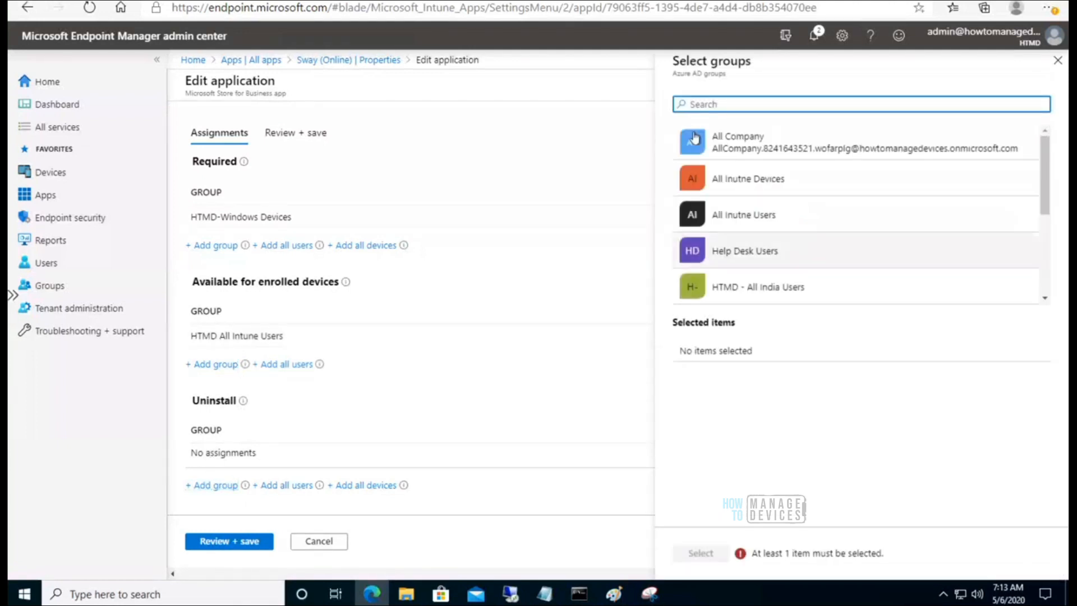
type("HTMF")
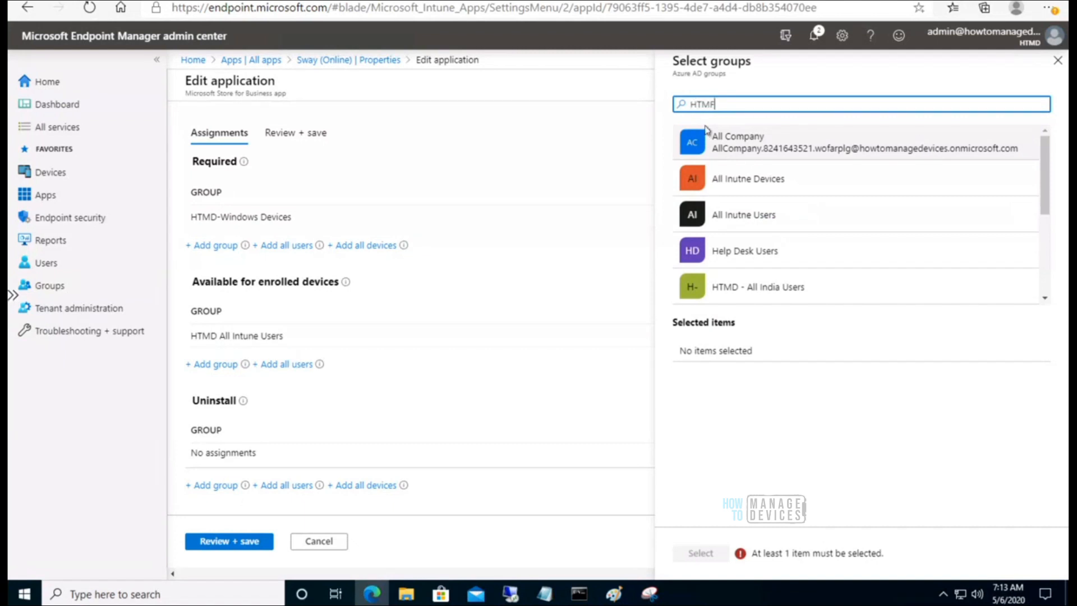
key("BackSpace")
type("D")
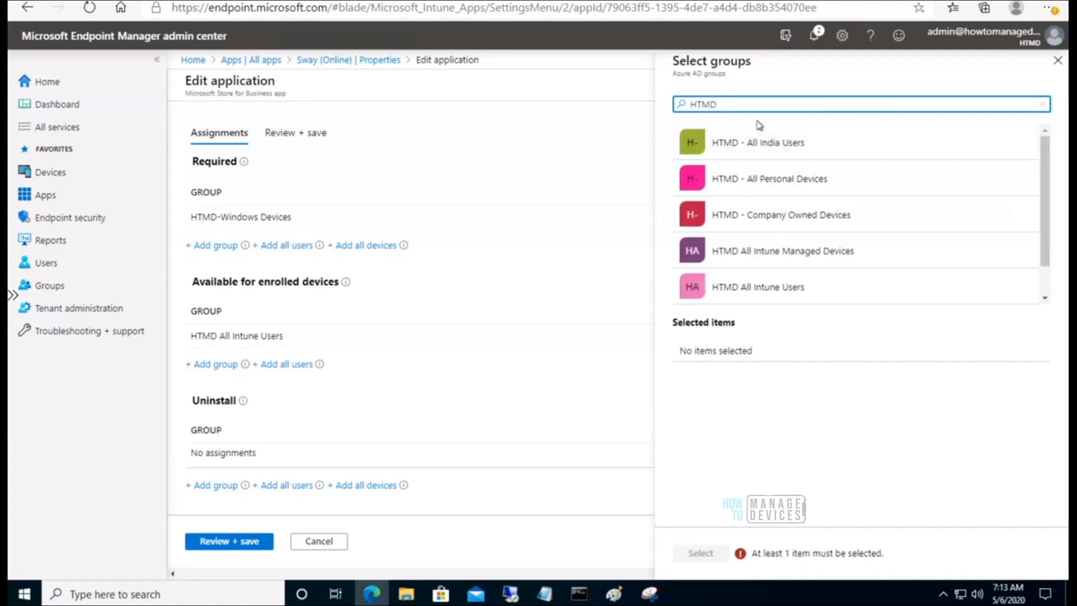
type(" A")
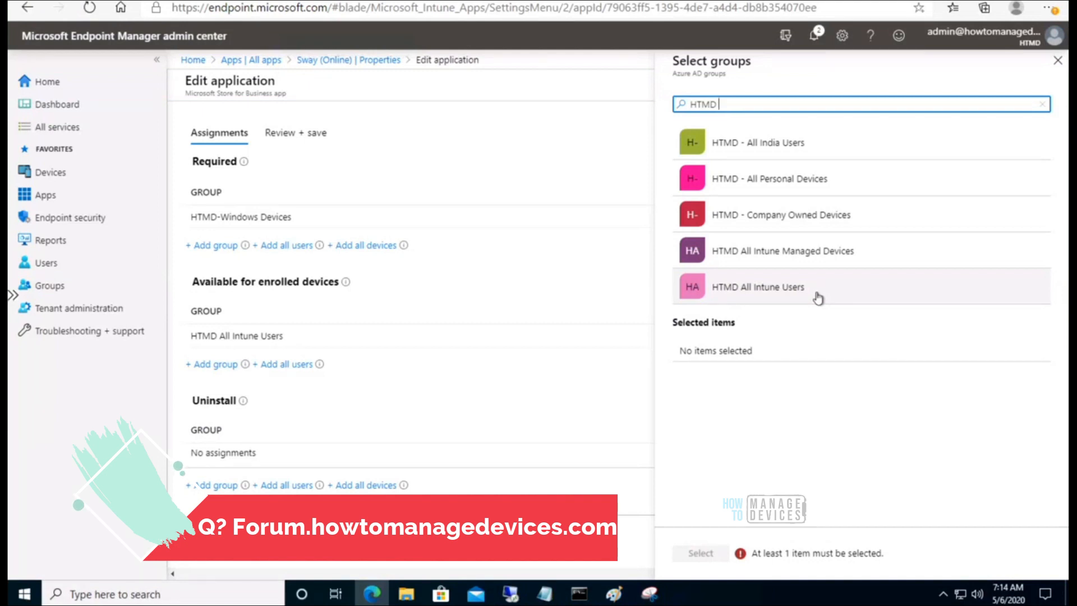
- Check the HTMD-Windows Devices assignment, and view the members of the All Inutne Devices group in the Azure portal
left_click(269, 218)
left_click_drag(292, 218, 189, 220)
left_click(189, 221)
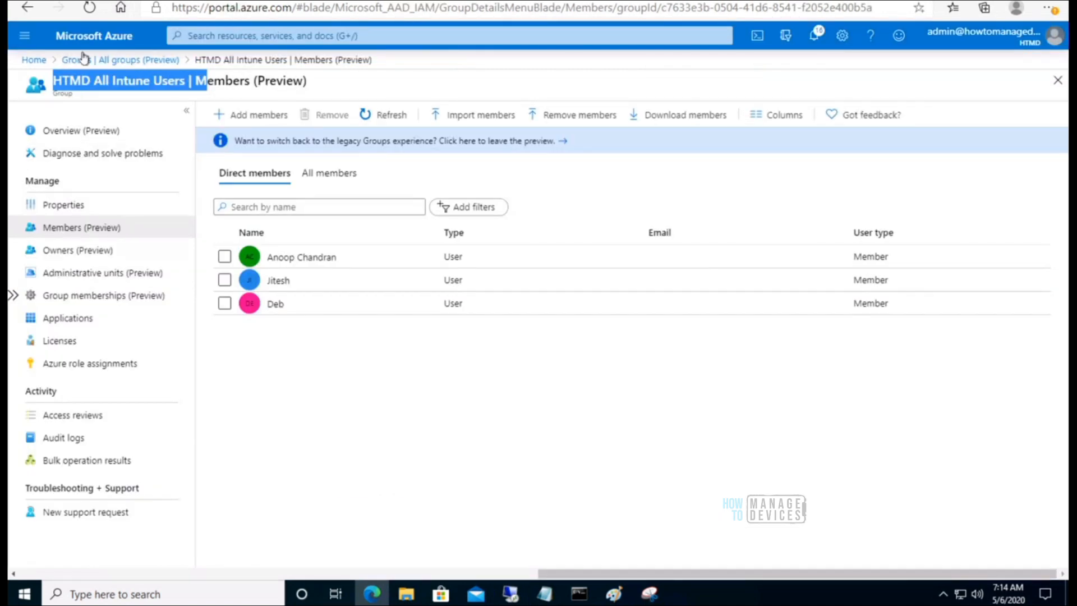
left_click(83, 59)
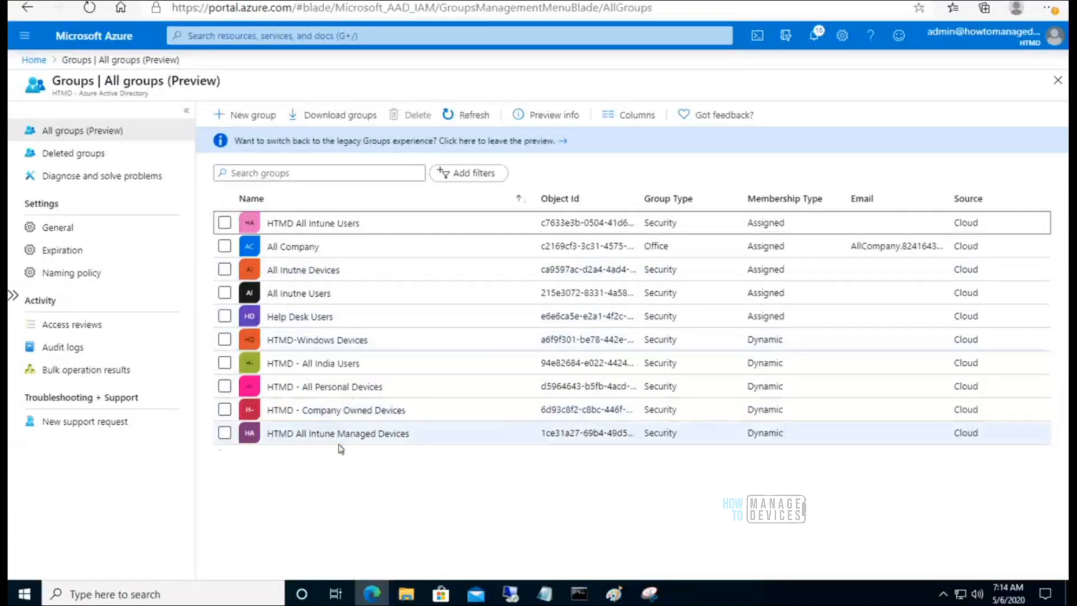
left_click(328, 272)
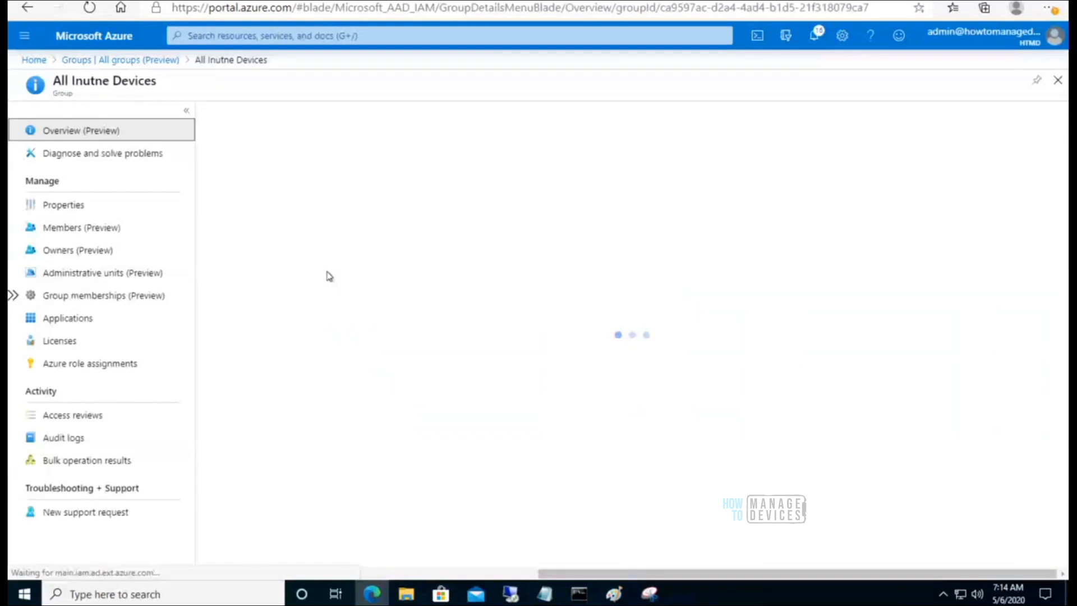
left_click(83, 230)
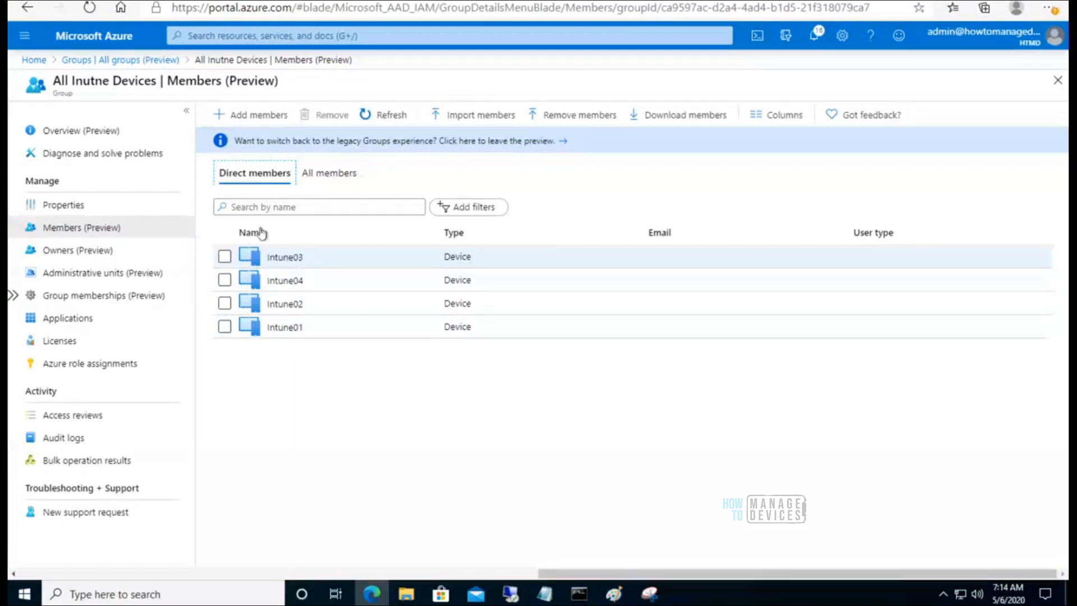
- Copy the group name All Inutne Devices from the heading of its members page and leave that page
left_click(56, 85)
left_click_drag(104, 87, 53, 82)
key("ctrl+c")
left_click(151, 84)
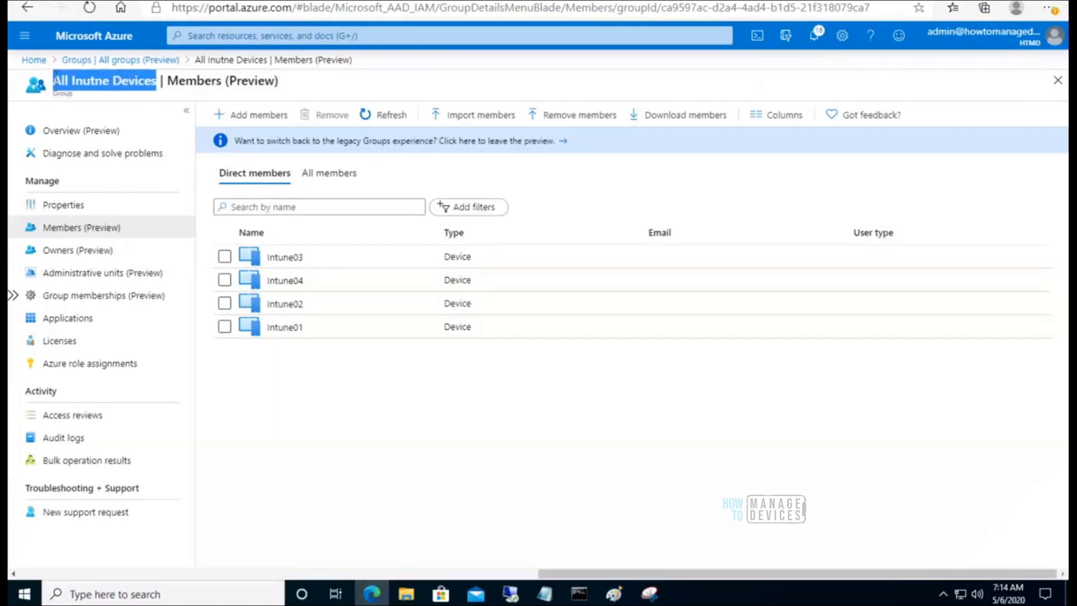
left_click(120, 61)
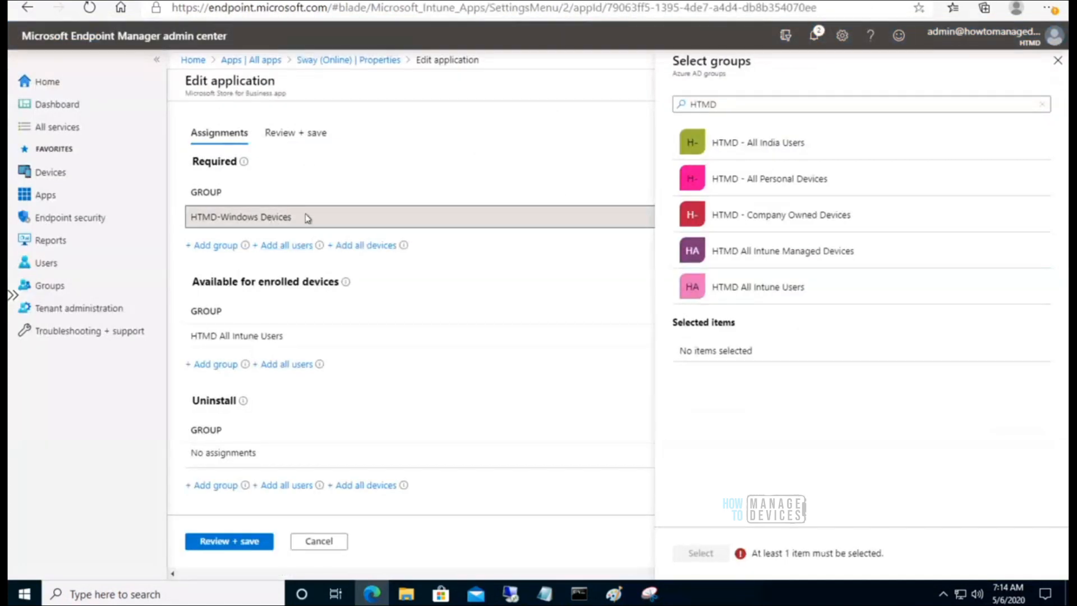
- Replace the group search in the Sway (Online) assignments with the copied name and add All Inutne Devices under Uninstall
left_click(725, 104)
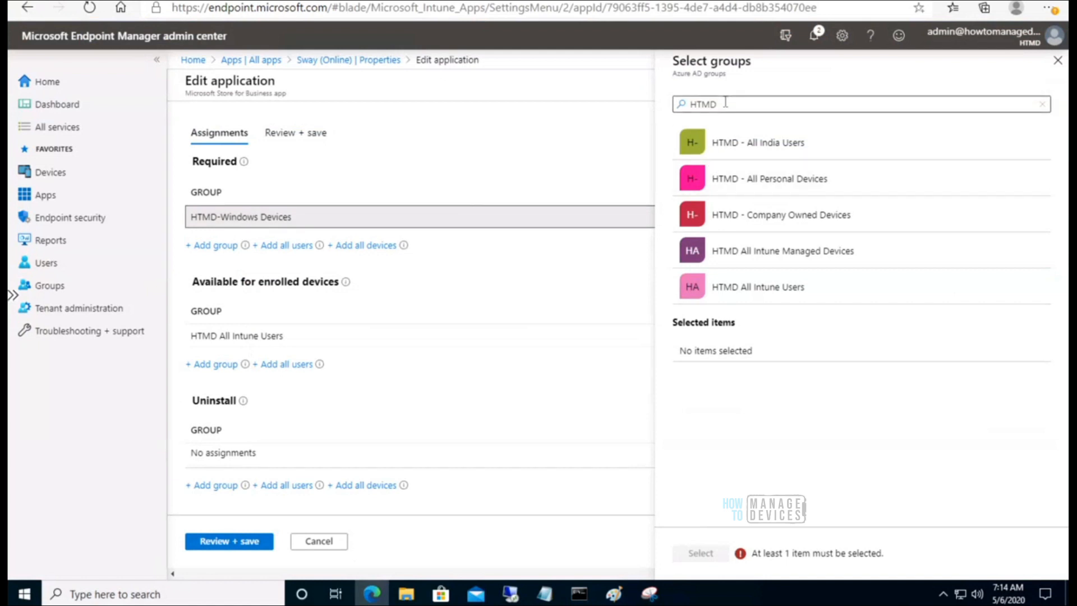
left_click_drag(711, 103, 681, 109)
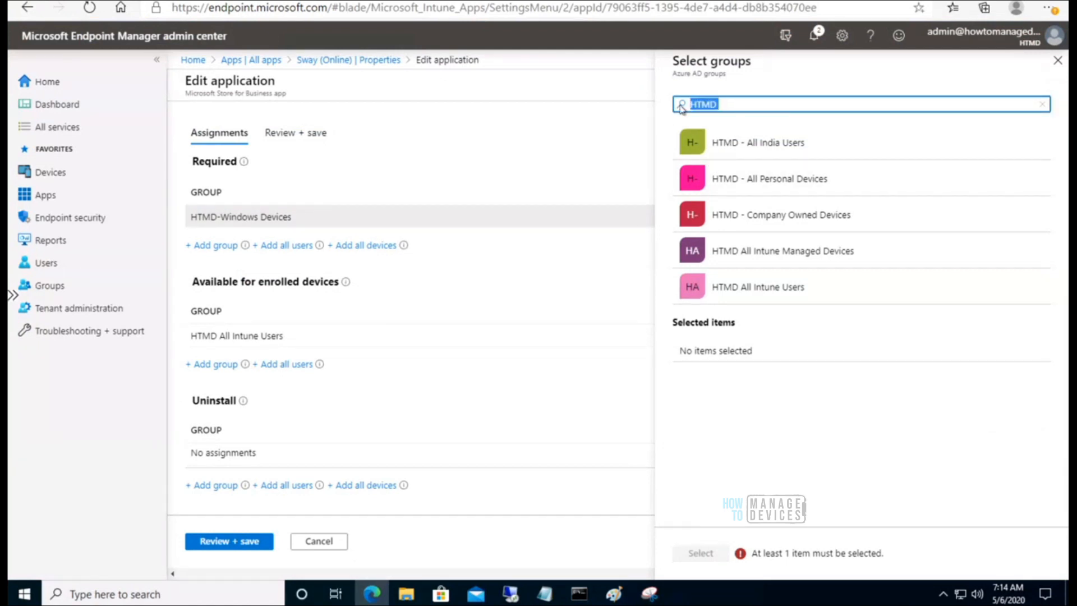
key("ctrl+v")
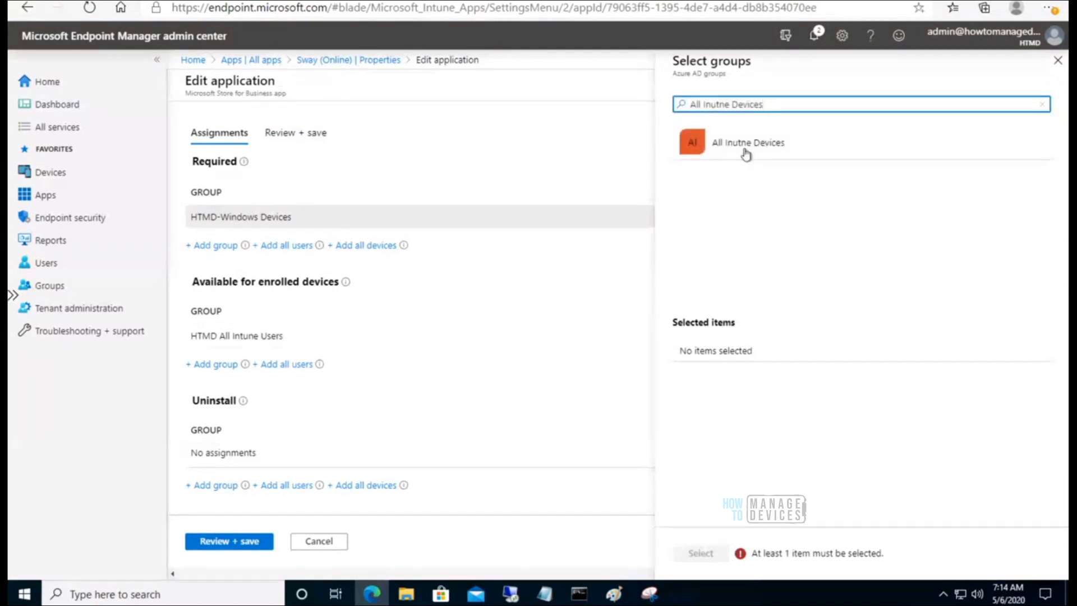
left_click(747, 147)
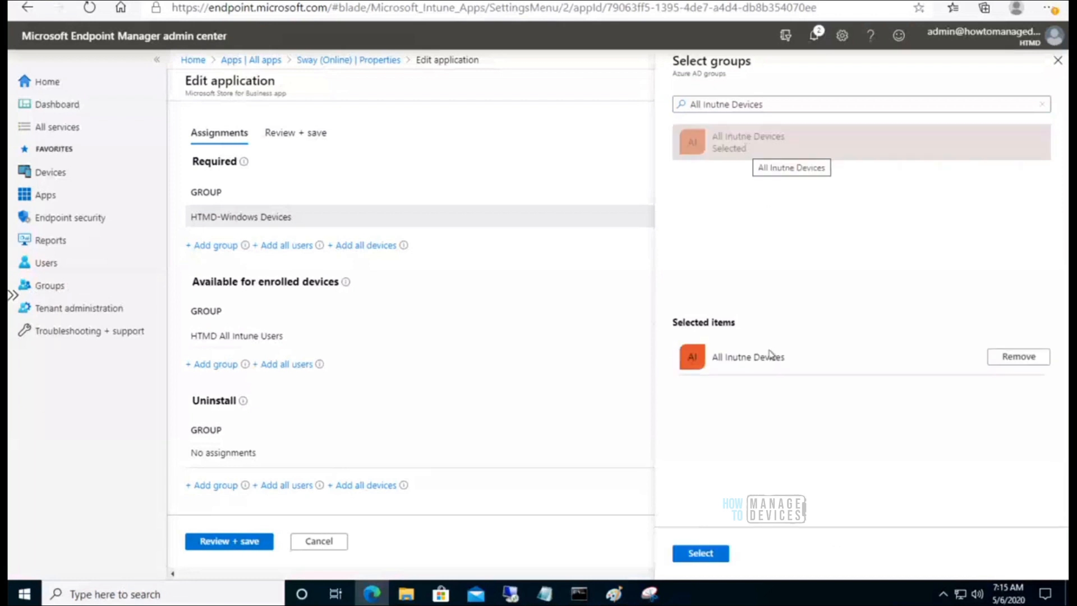
left_click(701, 552)
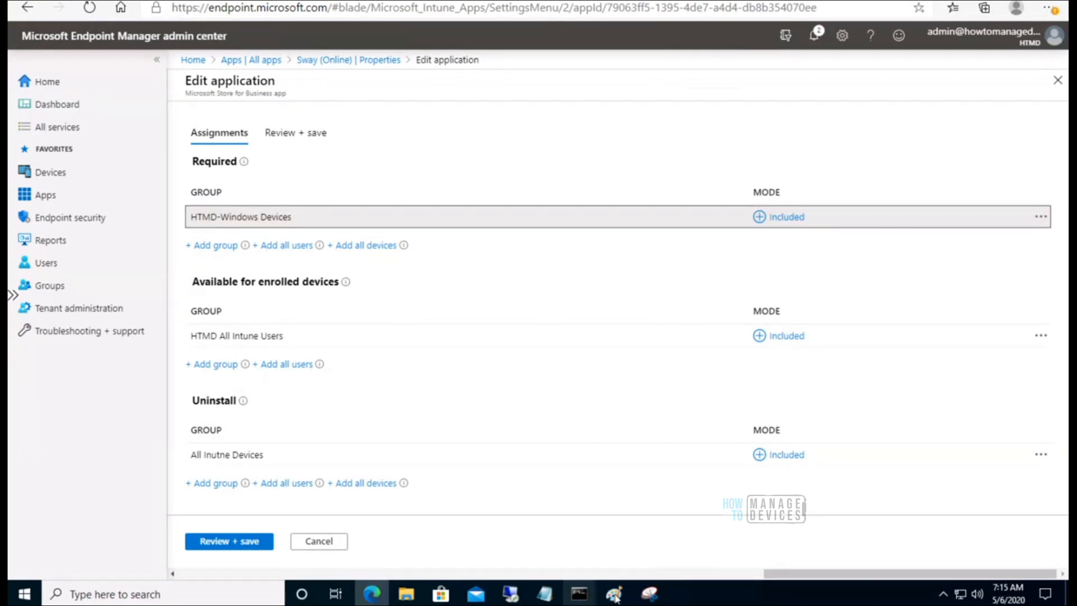
- Switch to the Mix Group Deployment image in Paint and mark the sentence about an already installed app being uninstalled
mouse_move(615, 598)
left_click(483, 541)
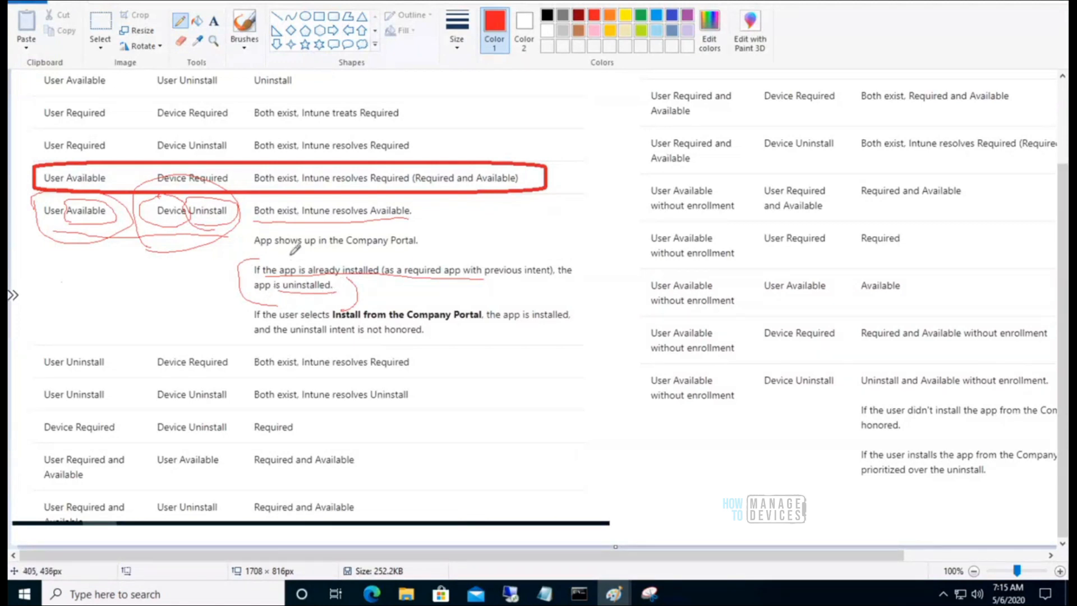
mouse_move(225, 287)
left_mouse_down()
mouse_move(365, 289)
mouse_move(370, 256)
left_mouse_up()
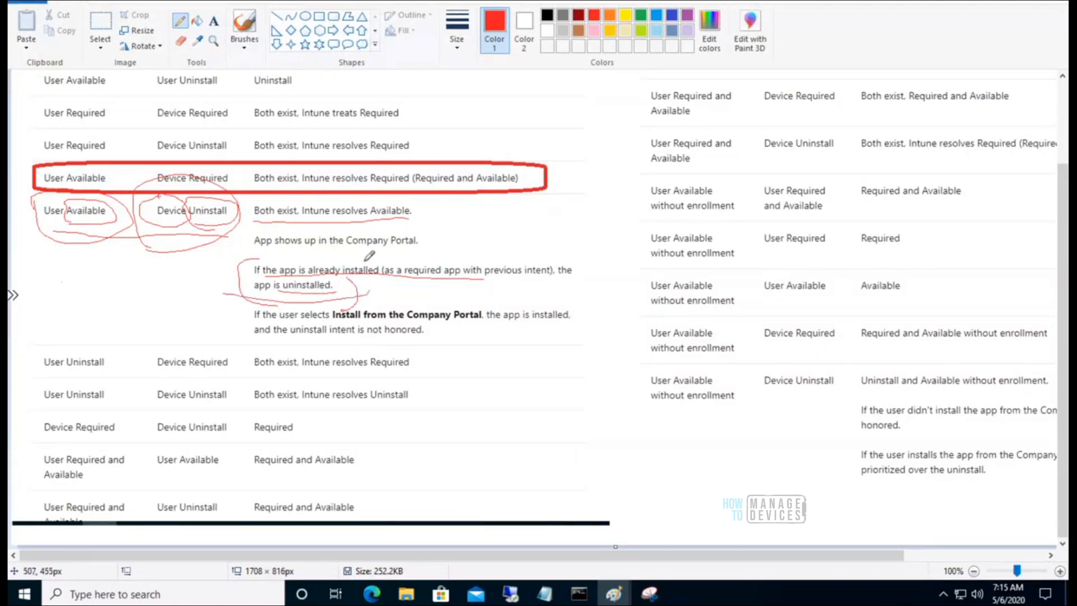
mouse_move(272, 241)
left_mouse_down()
mouse_move(230, 269)
mouse_move(247, 297)
left_mouse_up()
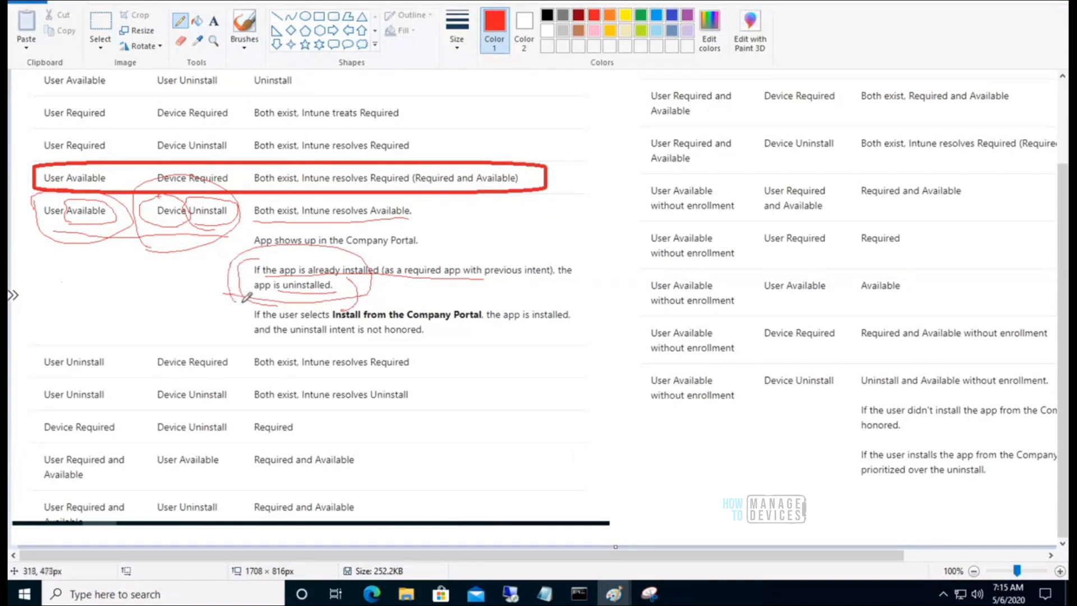
- Undo all thin pencil marks in the User Available and Device Uninstall row, and circle only "app is uninstalled" in red
key("ctrl+z")
key("ctrl+z")
key("ctrl+z")
key("ctrl+z")
key("ctrl+z")
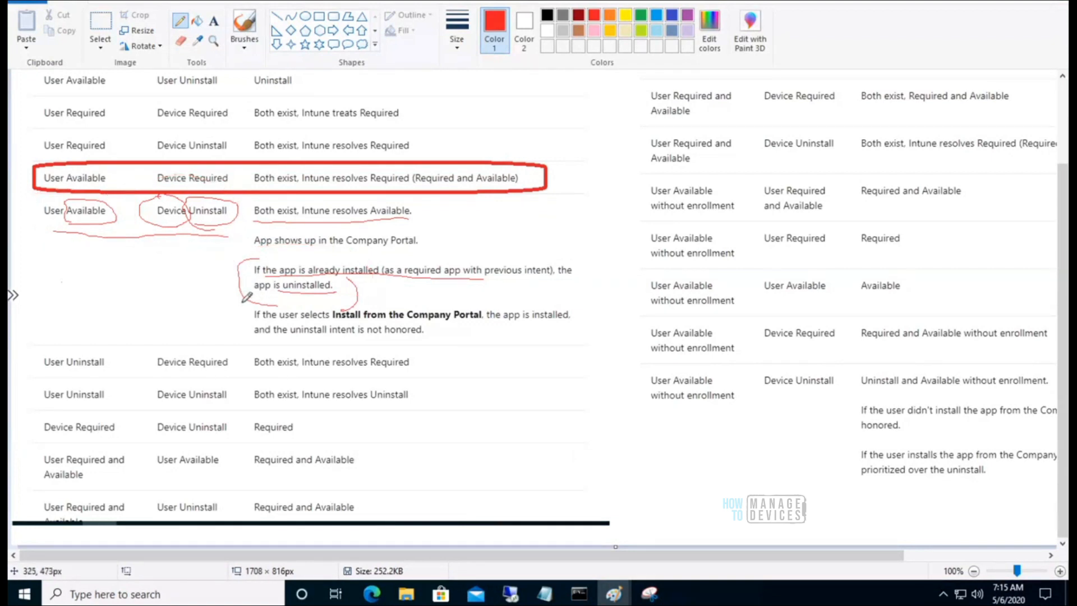
key("ctrl+z")
key("ctrl+z")
key("ctrl+z")
key("ctrl+z")
key("ctrl+z")
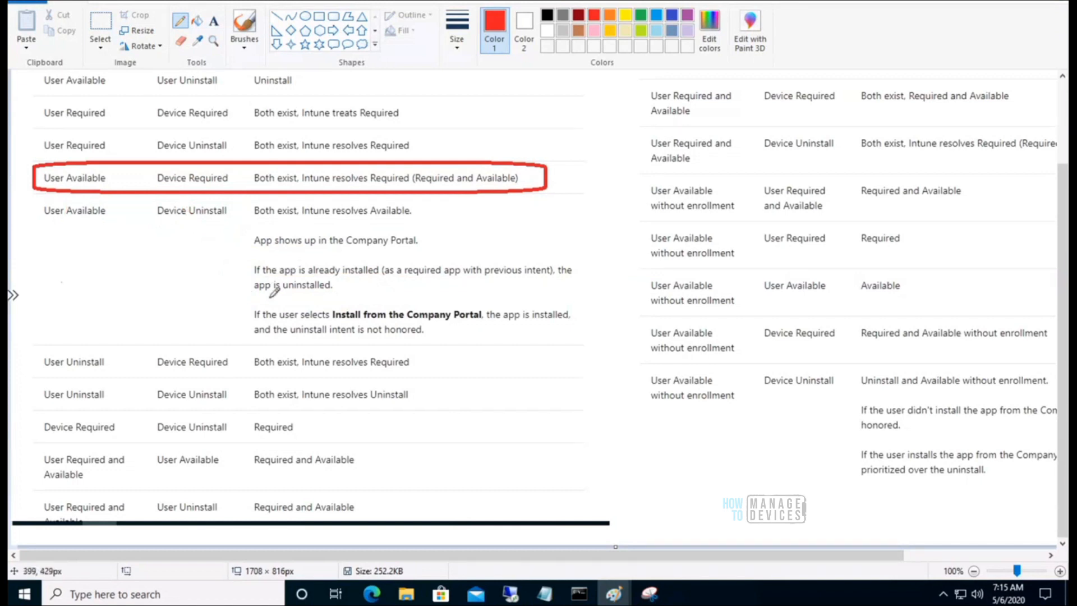
mouse_move(250, 296)
left_mouse_down()
mouse_move(341, 291)
mouse_move(293, 273)
mouse_move(249, 281)
left_mouse_up()
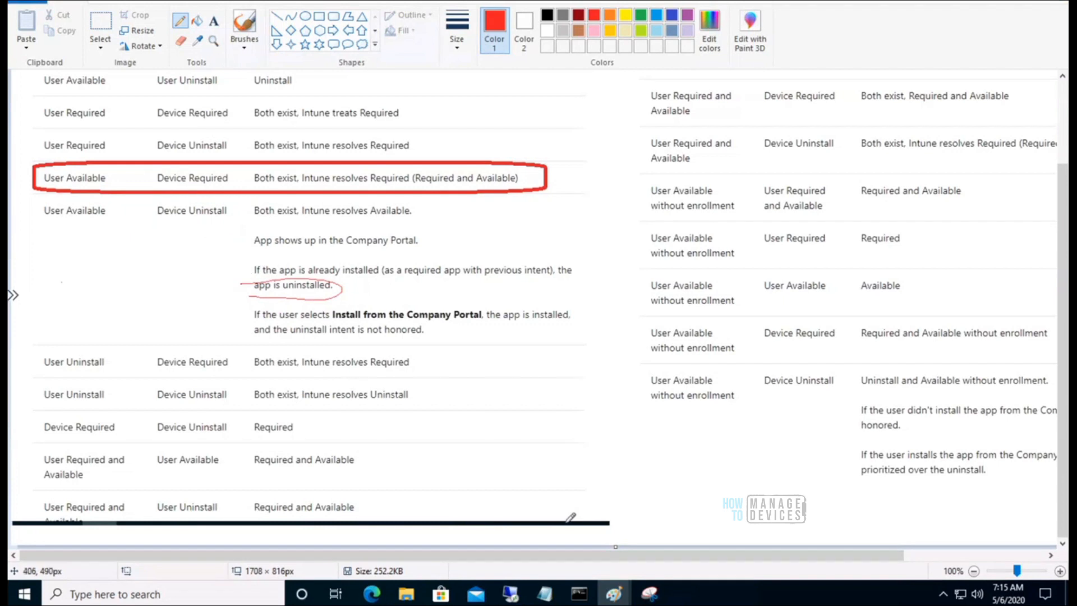
- Return to Edge, review the Sway (Online) assignment changes and save them
left_click(372, 593)
left_click(251, 544)
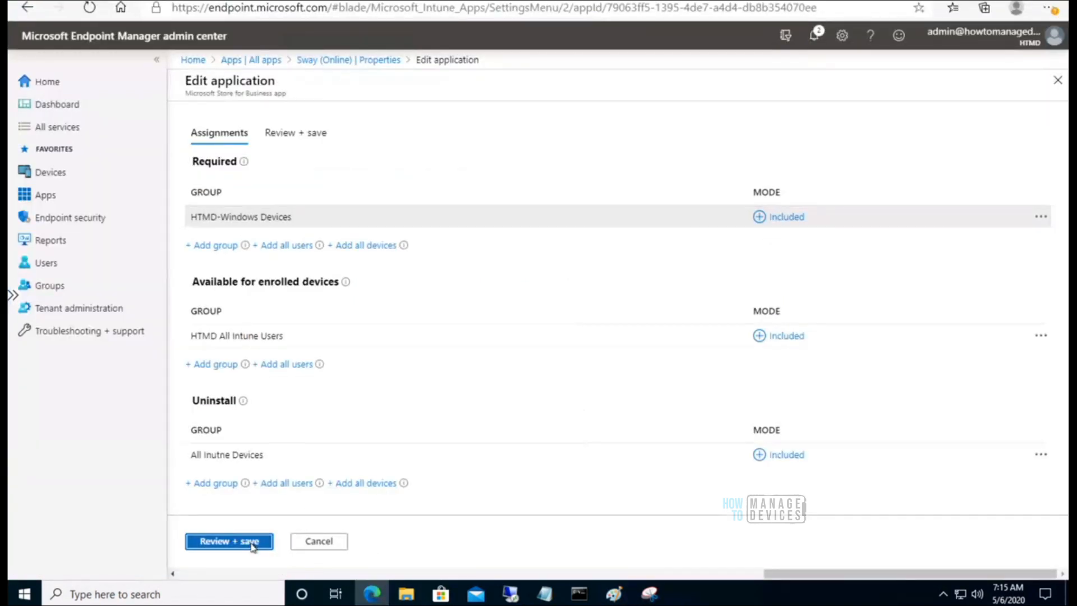
left_click(217, 542)
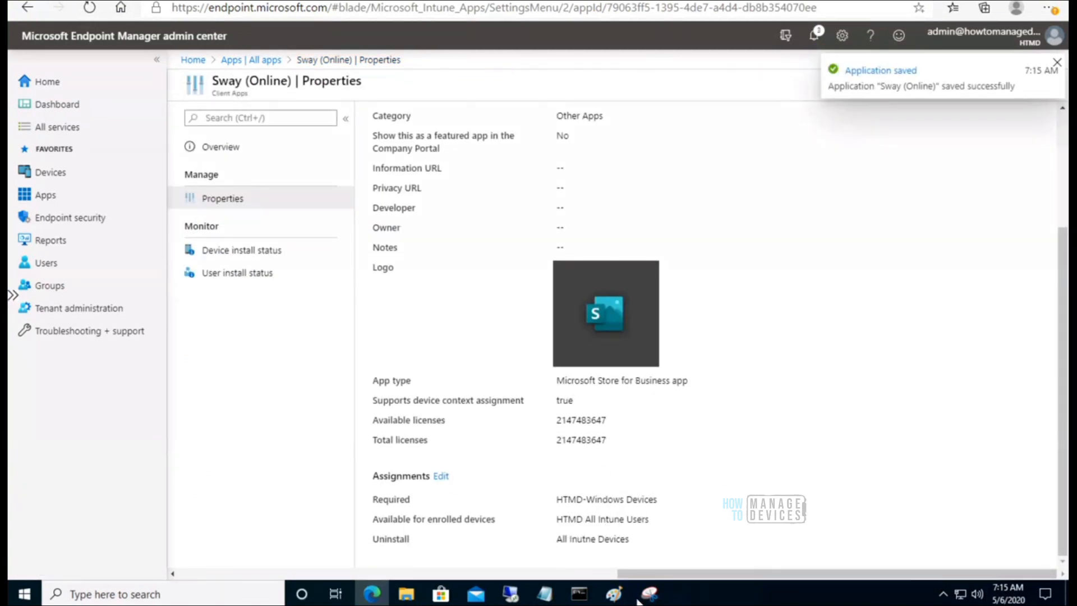
- Review the saved Required, Available and Uninstall assignments of Sway (Online), and compare them with the Mix Group Deployment image in Paint
left_click_drag(645, 545, 393, 503)
left_click(722, 512)
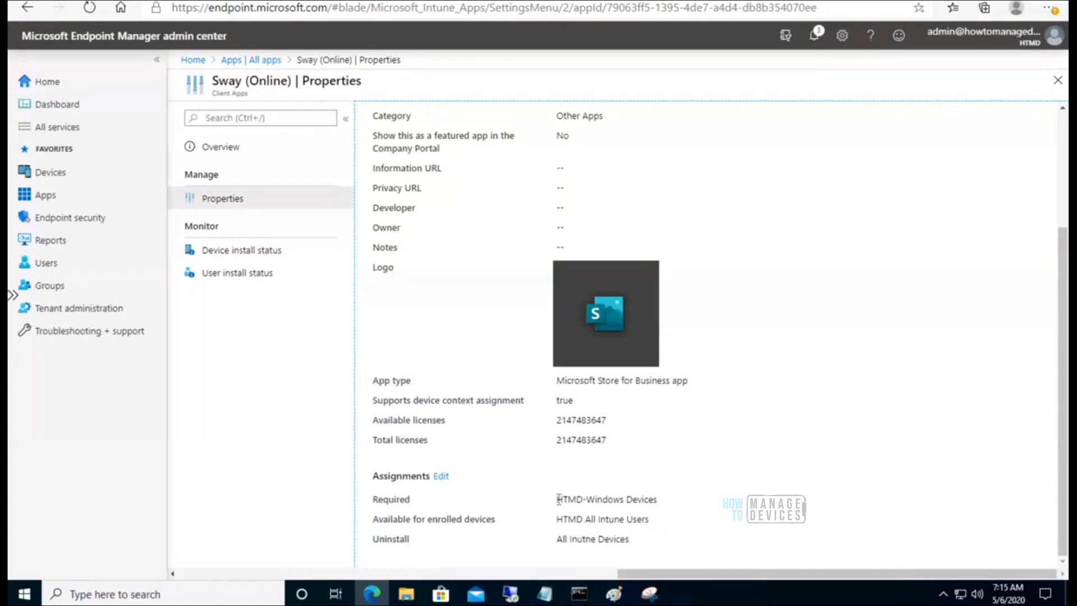
left_click_drag(558, 499, 669, 503)
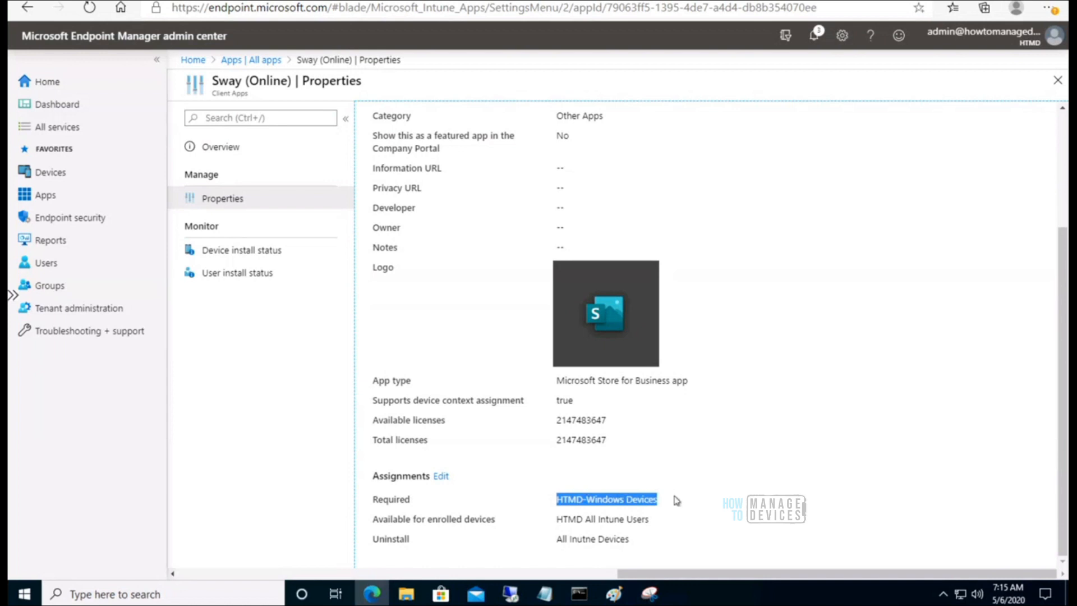
left_click_drag(424, 518, 642, 520)
left_click_drag(377, 543, 404, 540)
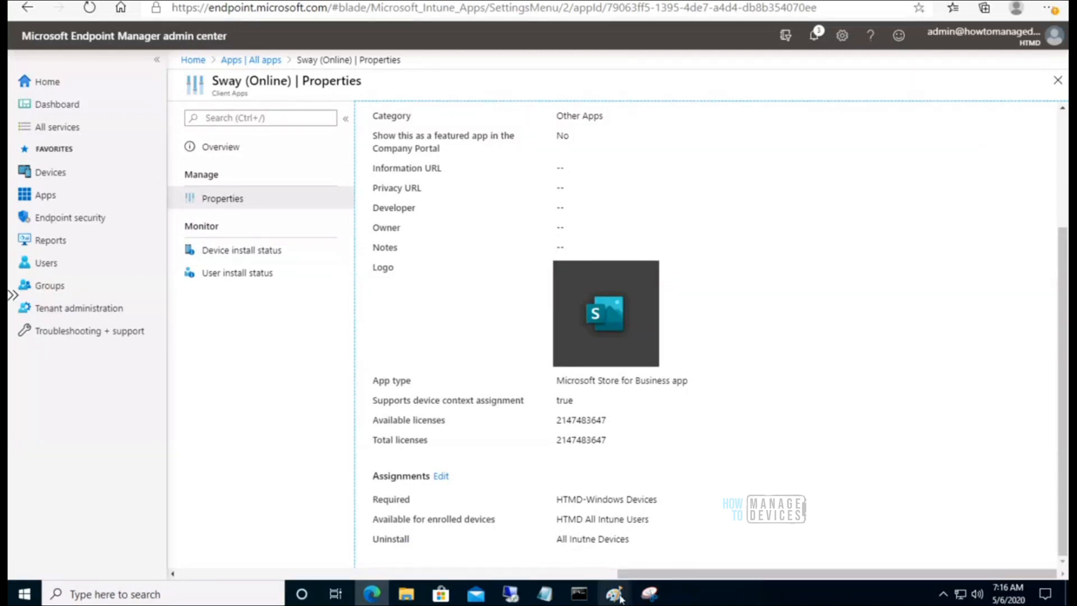
mouse_move(614, 593)
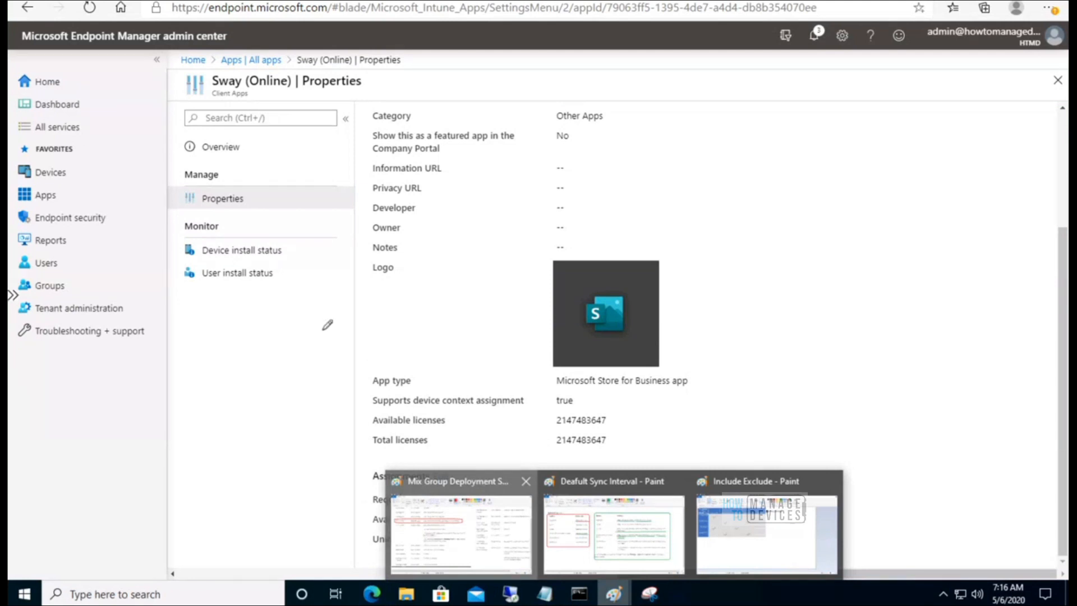
left_click(426, 515)
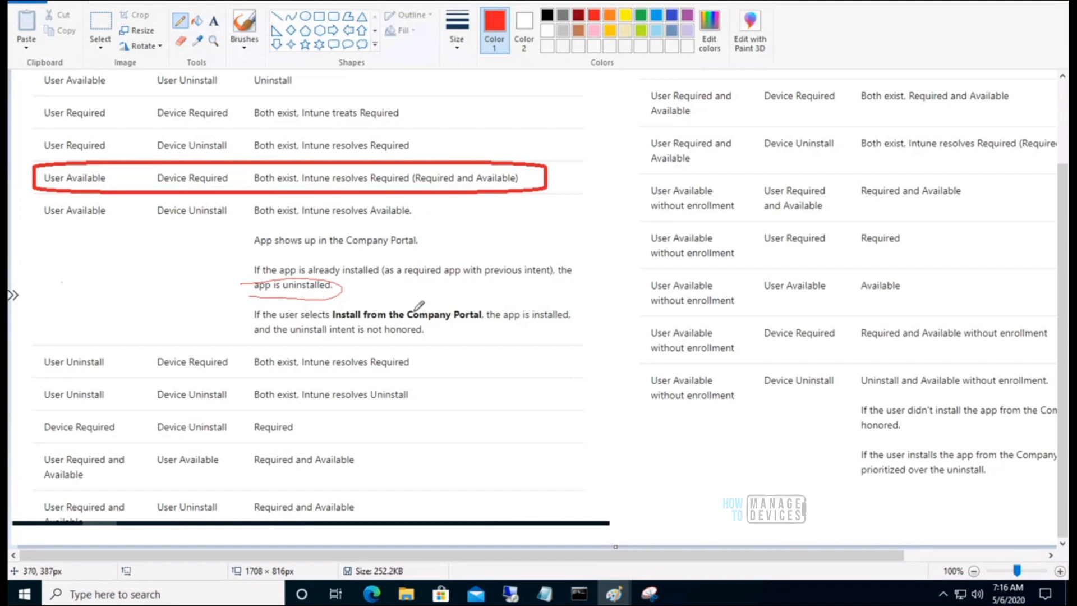
- Switch to the Intune03 remote desktop session and start a manual device sync in the Company Portal settings
left_click(510, 593)
left_click(654, 524)
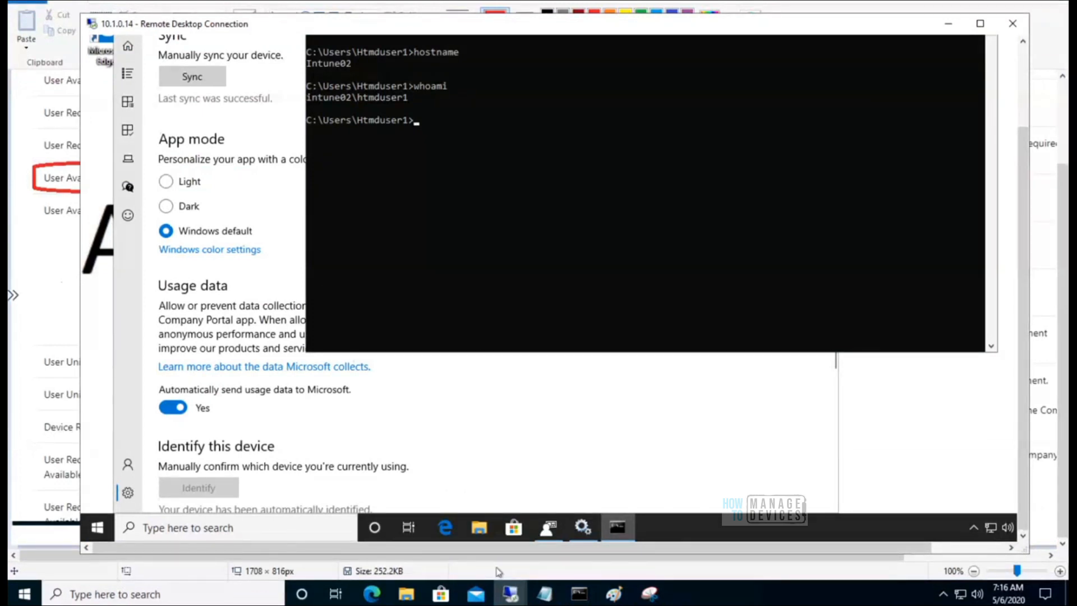
left_click(347, 513)
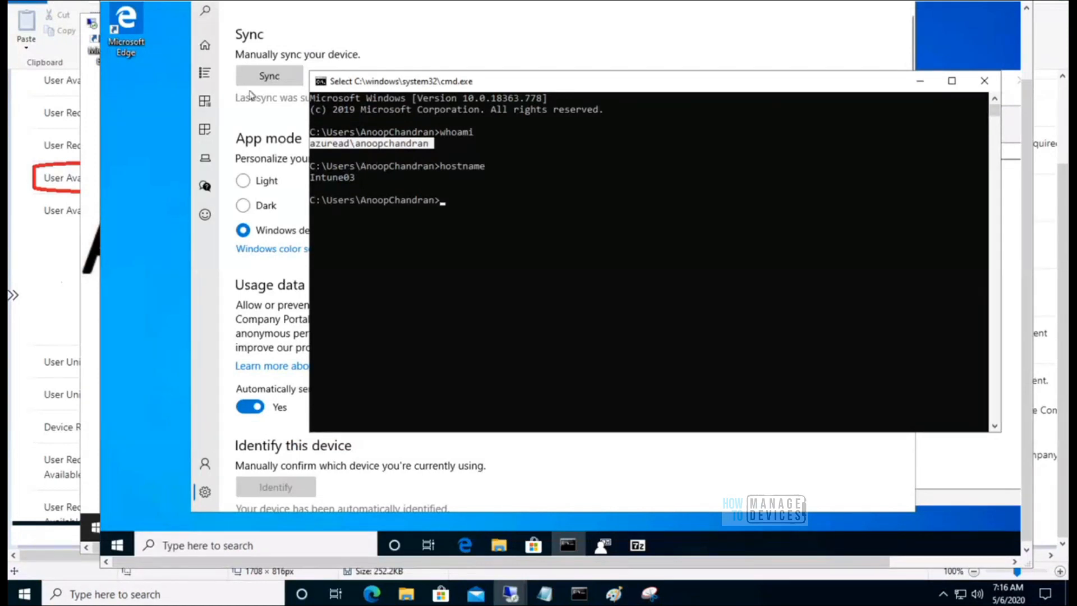
left_click(268, 77)
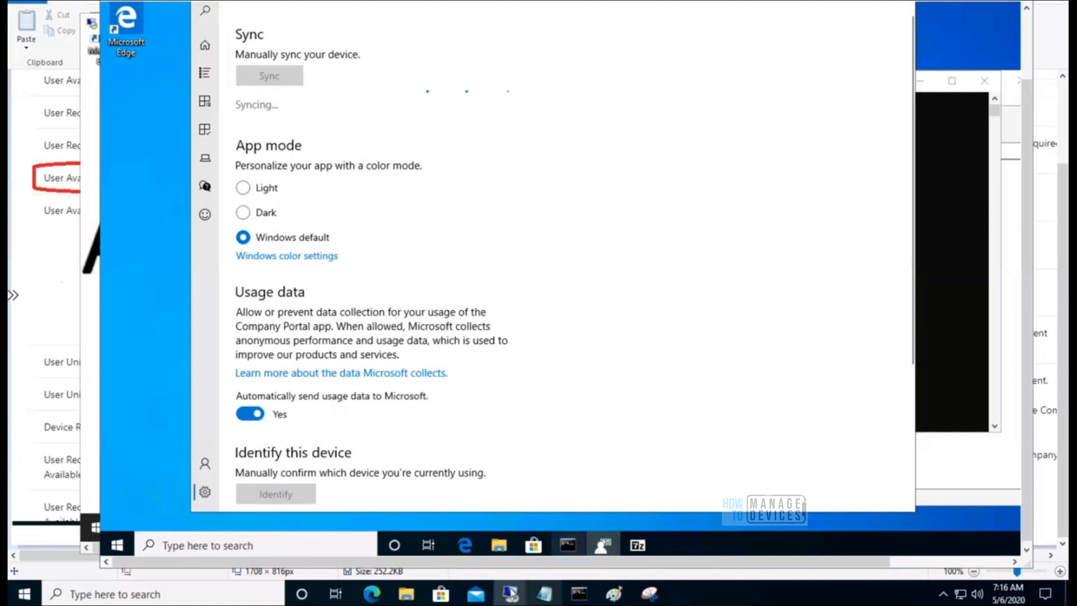
- Switch to the Intune04 remote desktop session, check its hostname in Command Prompt and start a manual Company Portal sync
mouse_move(509, 594)
left_click(536, 518)
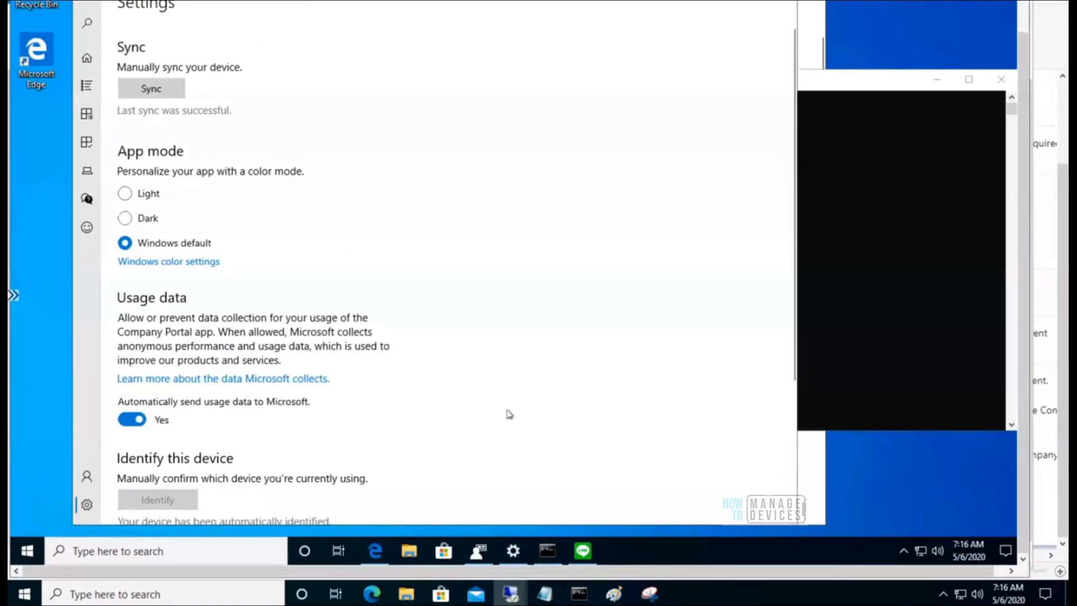
left_click(841, 328)
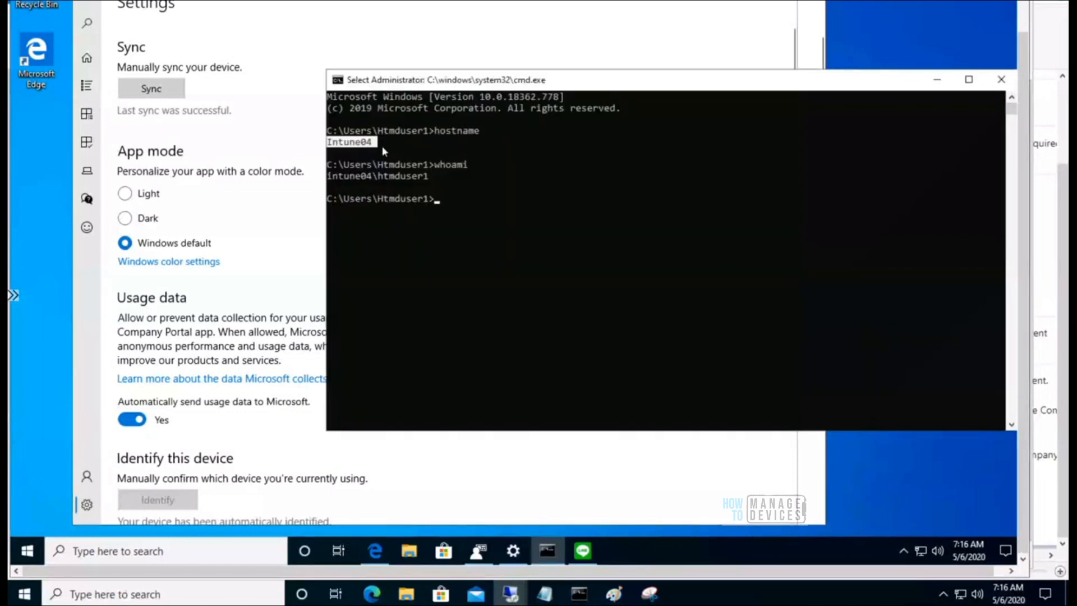
left_click(157, 92)
mouse_move(517, 593)
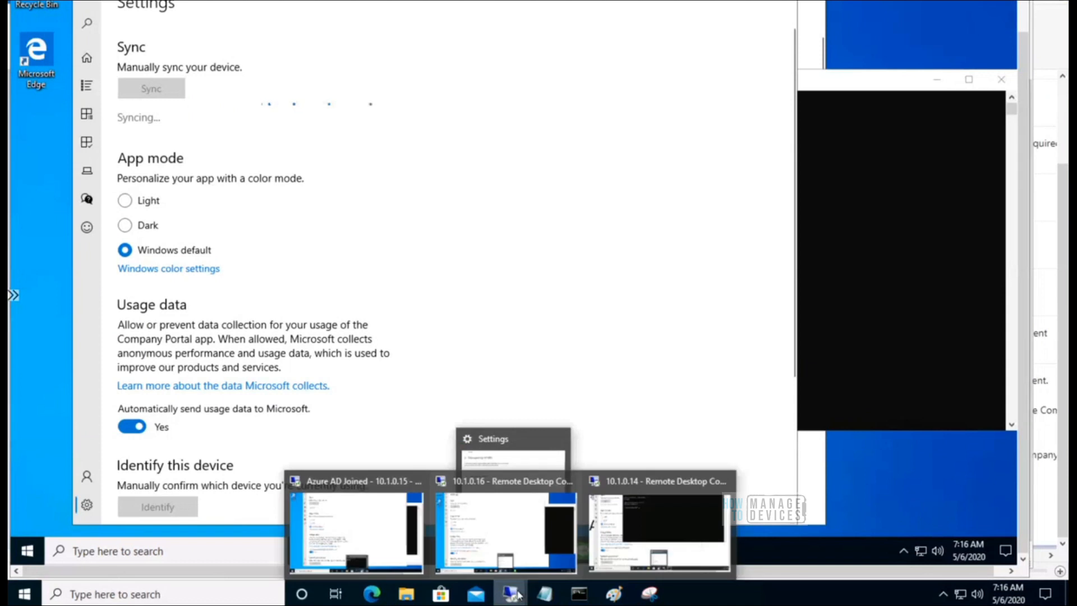
- Check the recently added apps on Intune04 for Sway, and recheck the device's hostname in Command Prompt
left_click(28, 552)
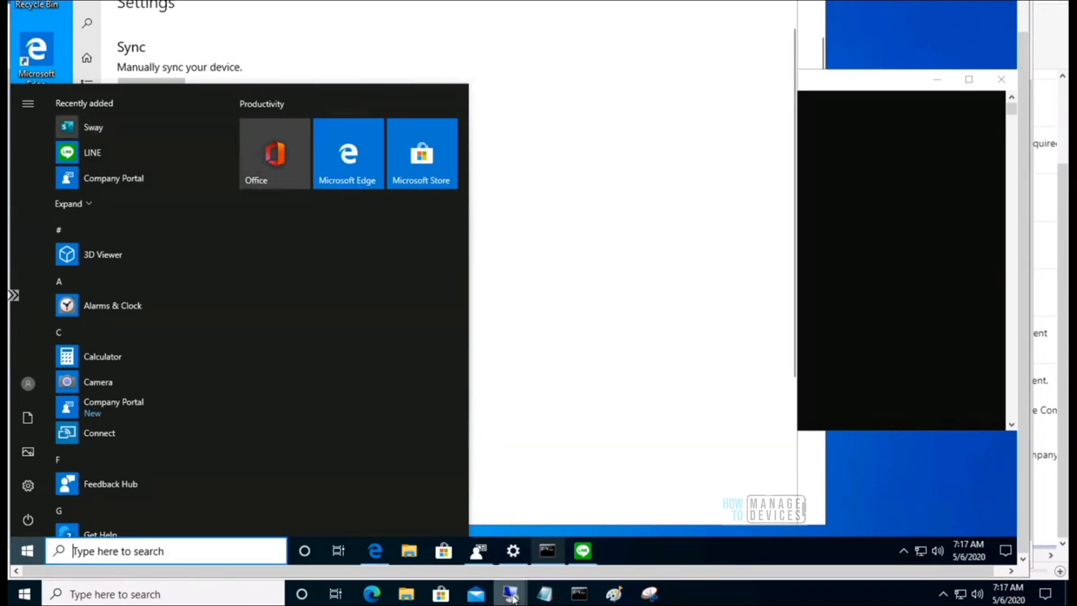
mouse_move(556, 555)
mouse_move(510, 593)
left_click(645, 516)
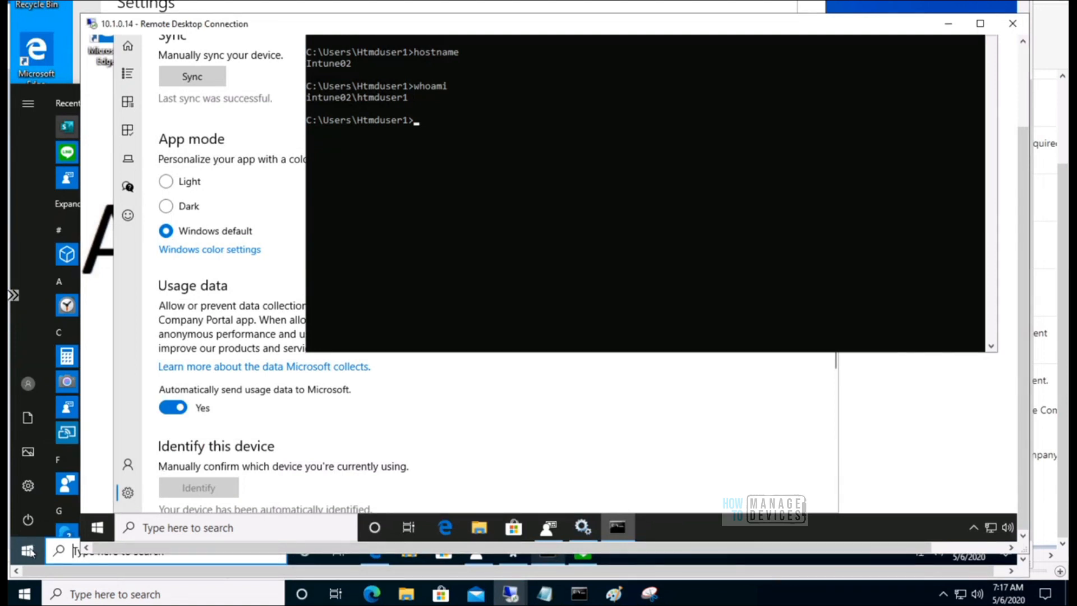
left_click(31, 552)
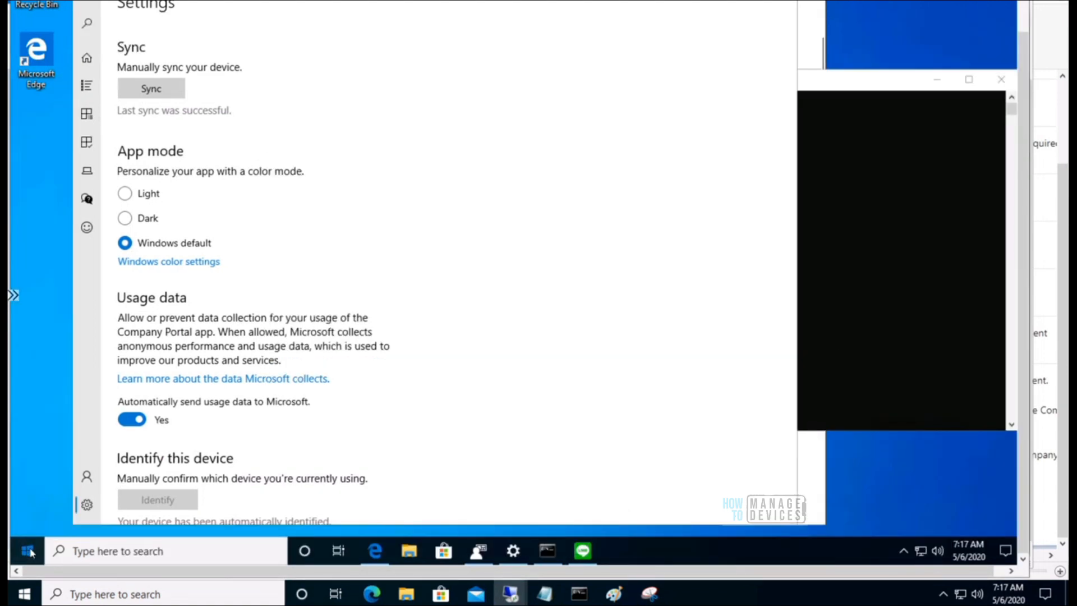
left_click(31, 552)
left_click(31, 552)
left_click(703, 398)
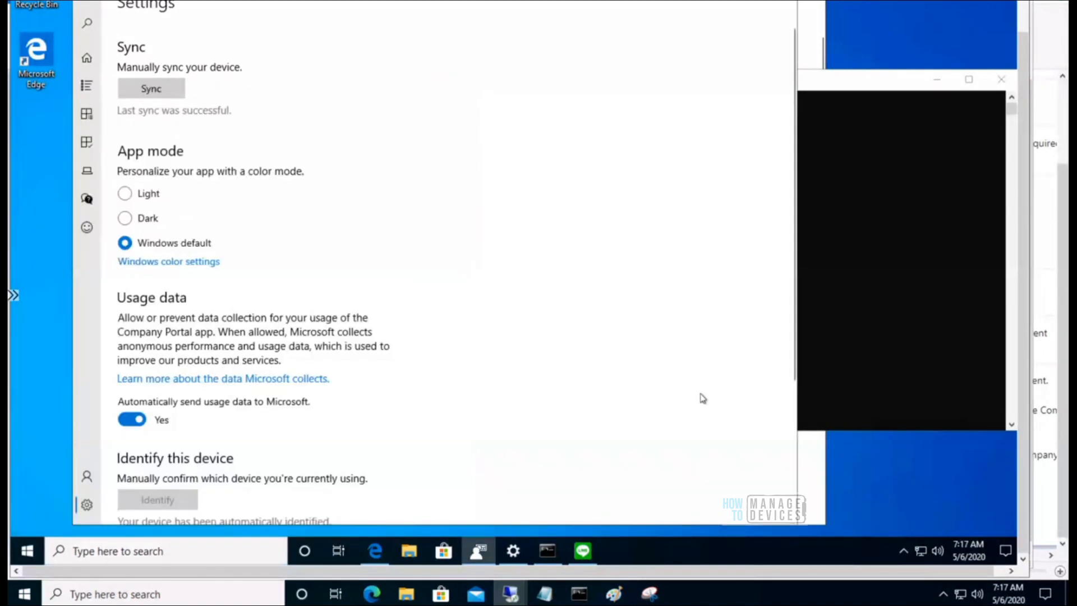
left_click(881, 221)
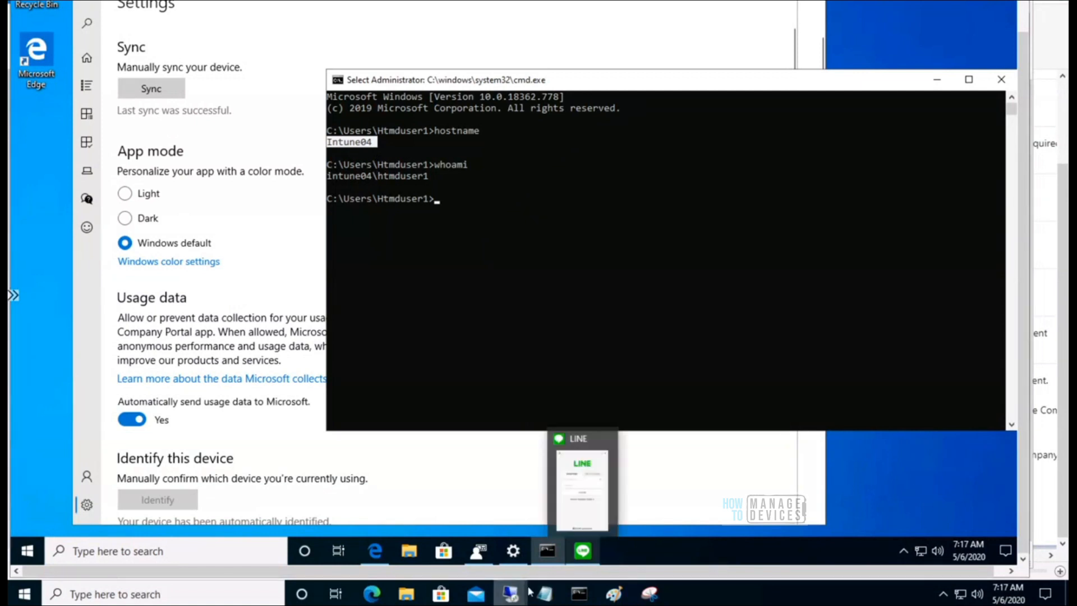
- Switch to the Intune02 remote desktop session and check its recently added apps for Sway
mouse_move(510, 593)
left_click(648, 529)
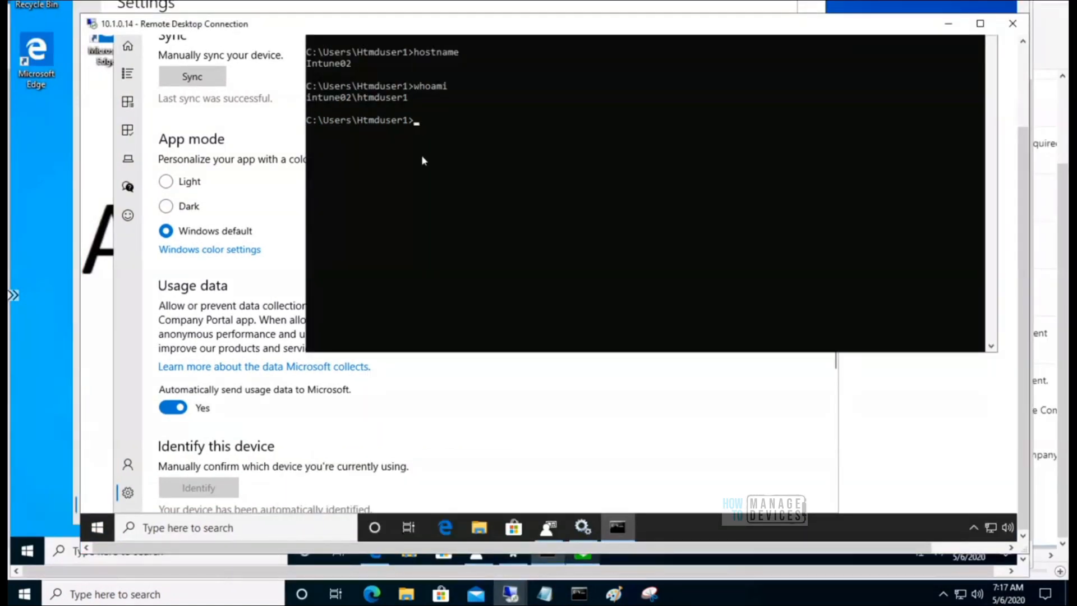
left_click(99, 527)
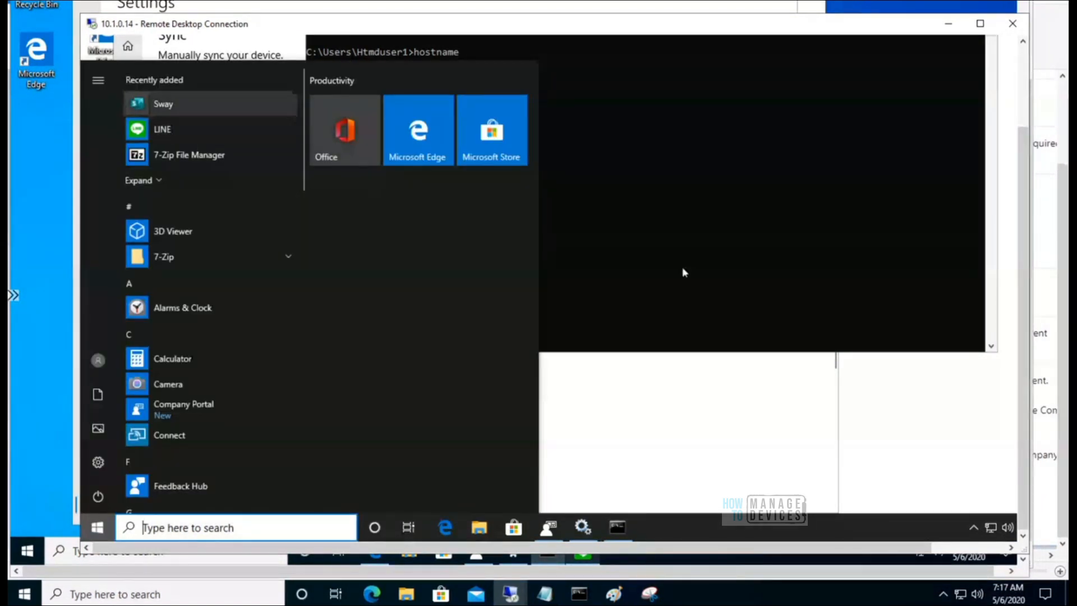
left_click(632, 270)
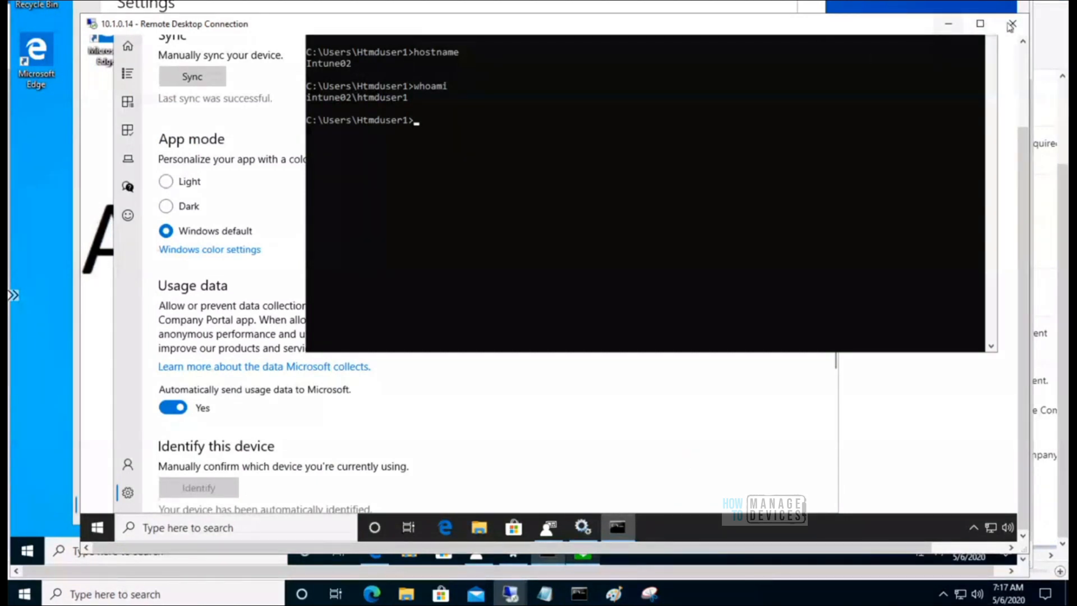
left_click(512, 595)
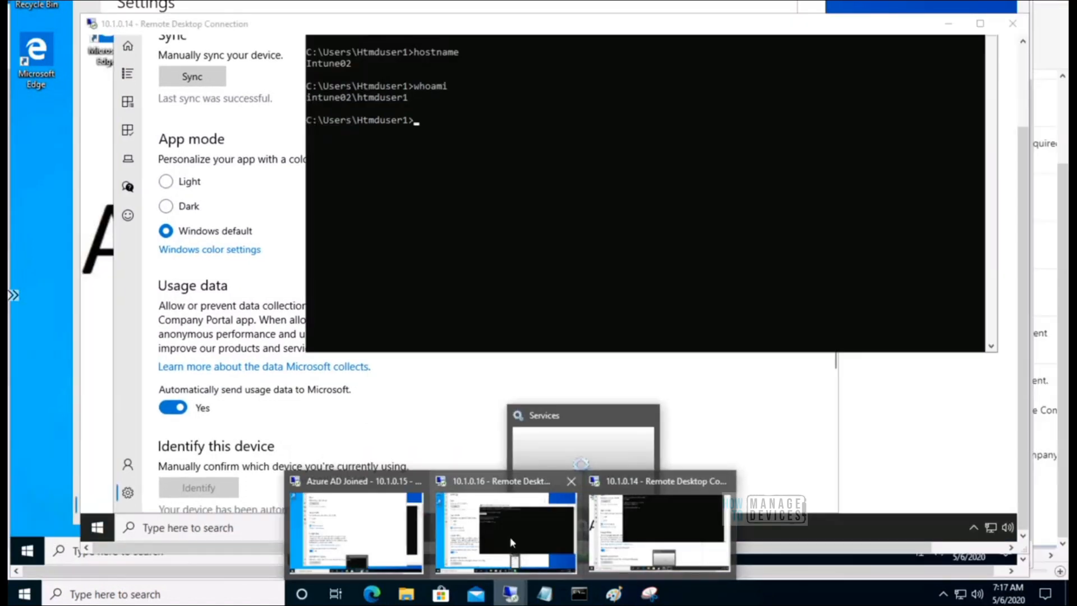
left_click(510, 537)
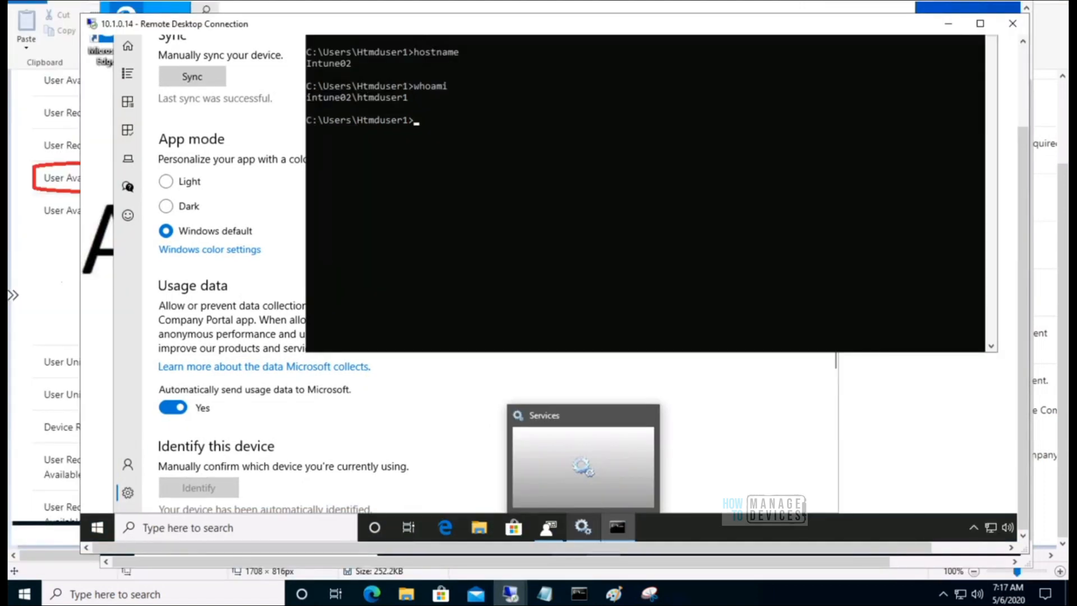
left_click(948, 24)
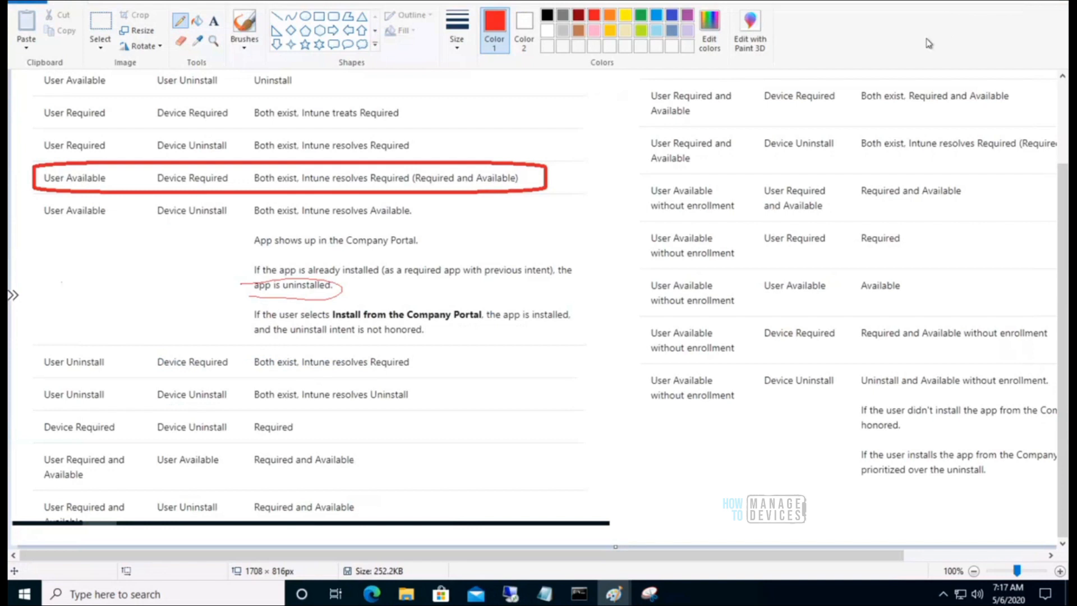
mouse_move(510, 593)
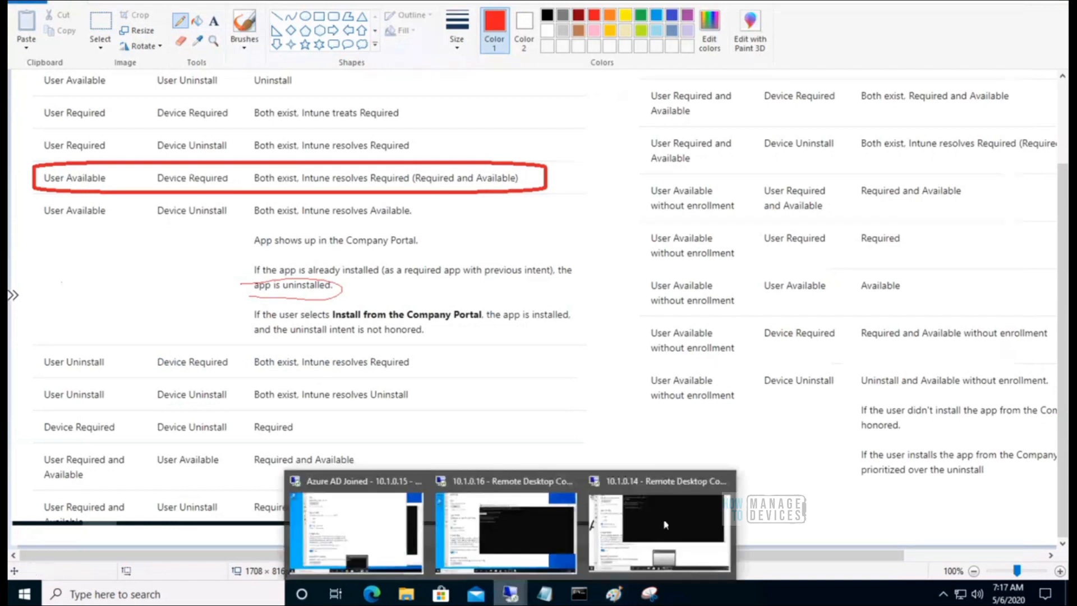
left_click(668, 523)
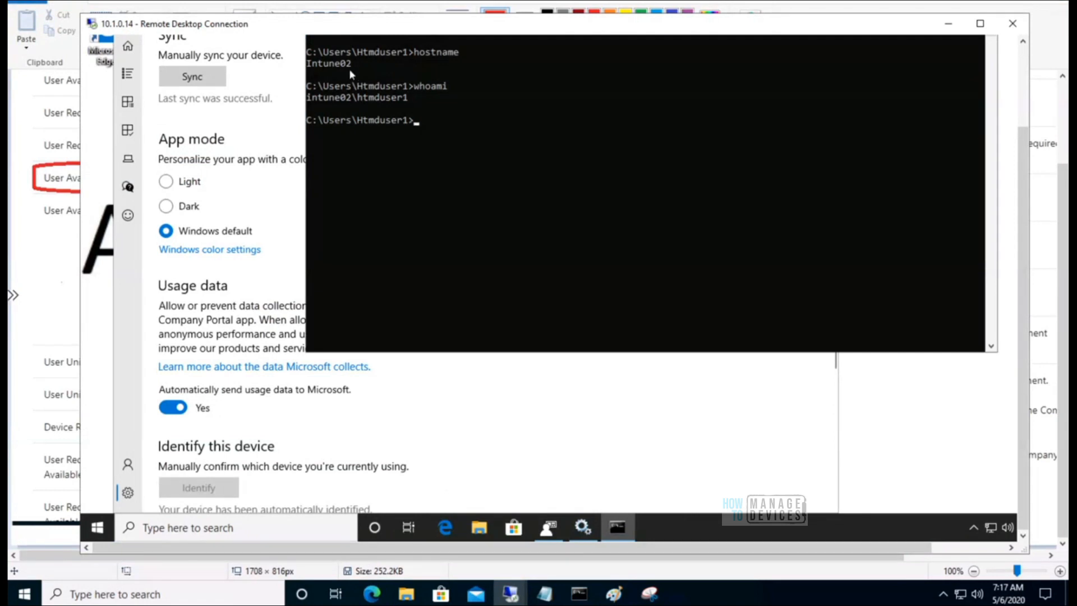
- Open the device install status of Sway (Online) in Edge, and start a manual Company Portal sync in the Intune02 session
left_click(372, 593)
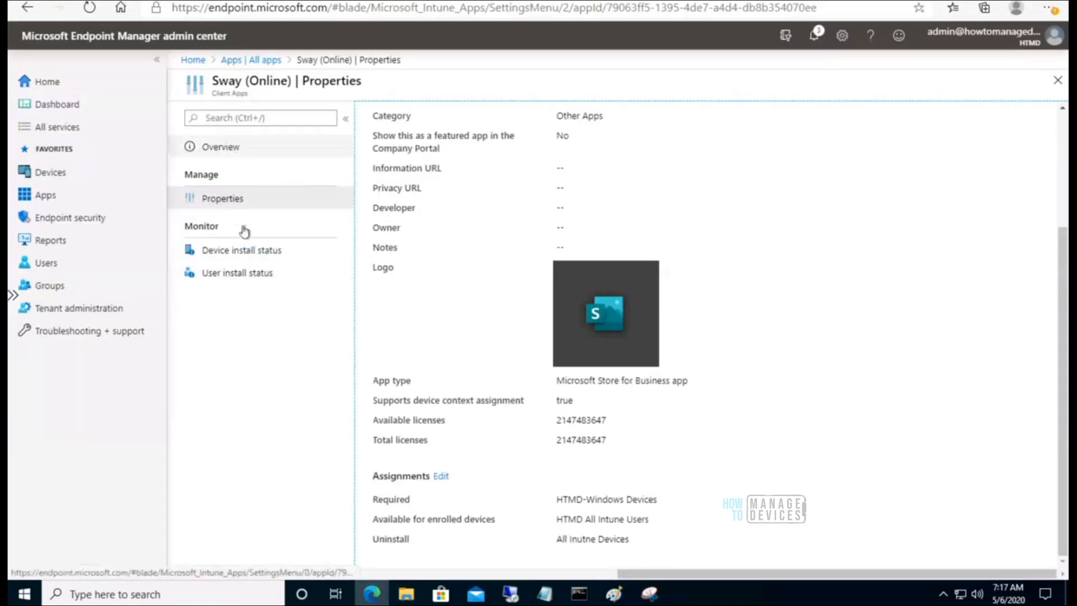
left_click(250, 253)
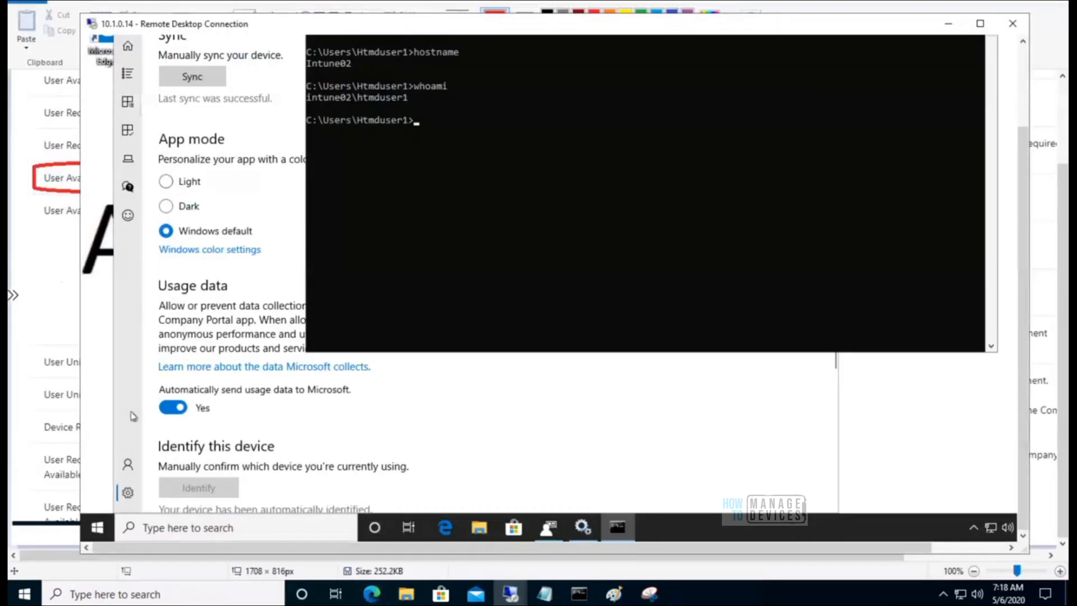
left_click(99, 528)
left_click(205, 77)
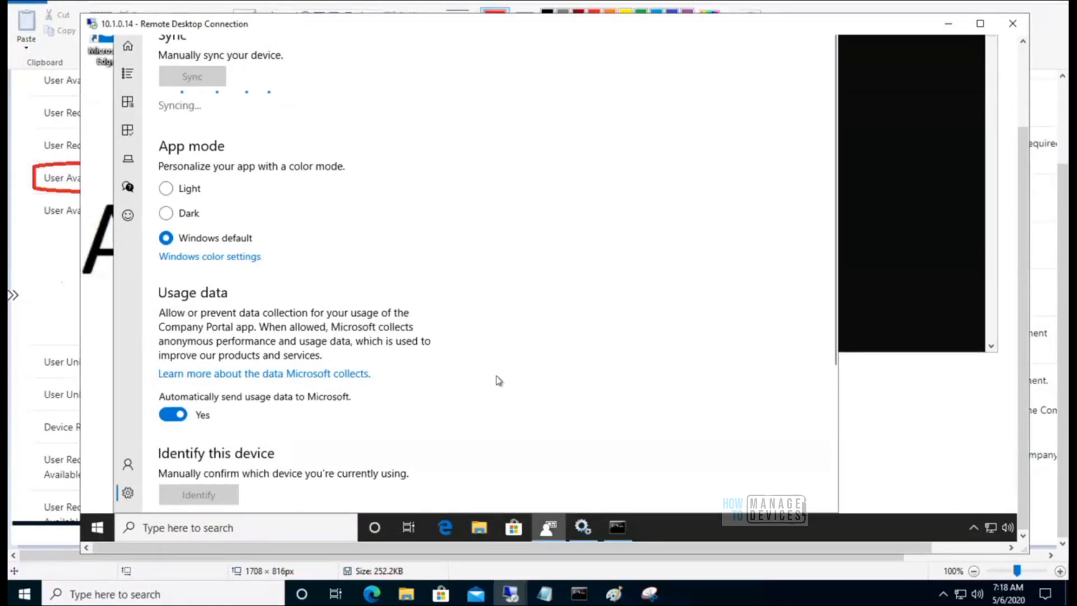
- Check the recently added apps in the Intune03 session for Sway, and review the device install status of Sway (Online) in Edge
left_click(499, 592)
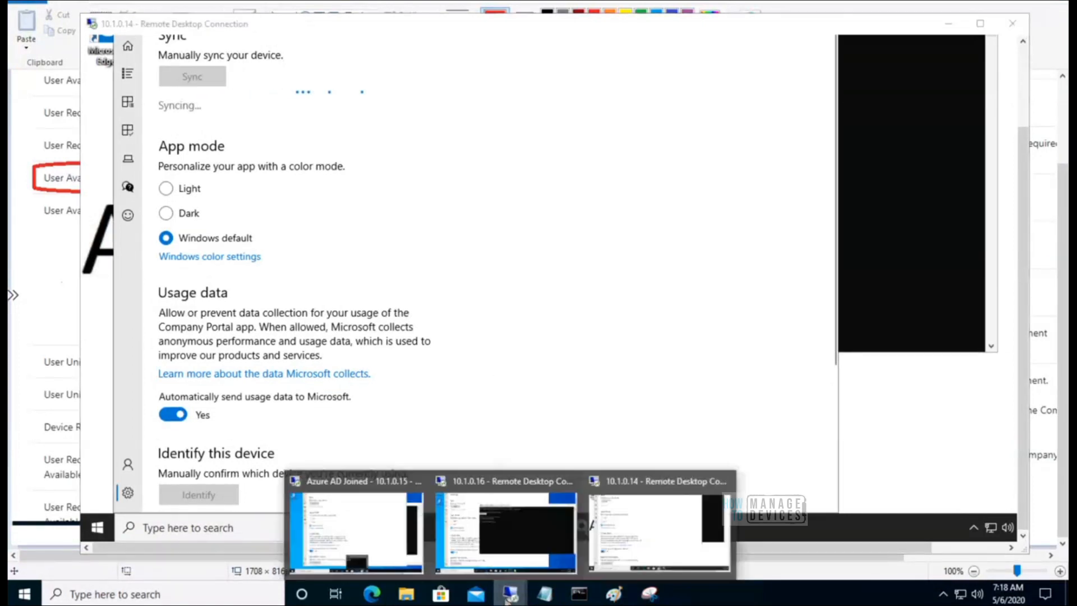
left_click(379, 538)
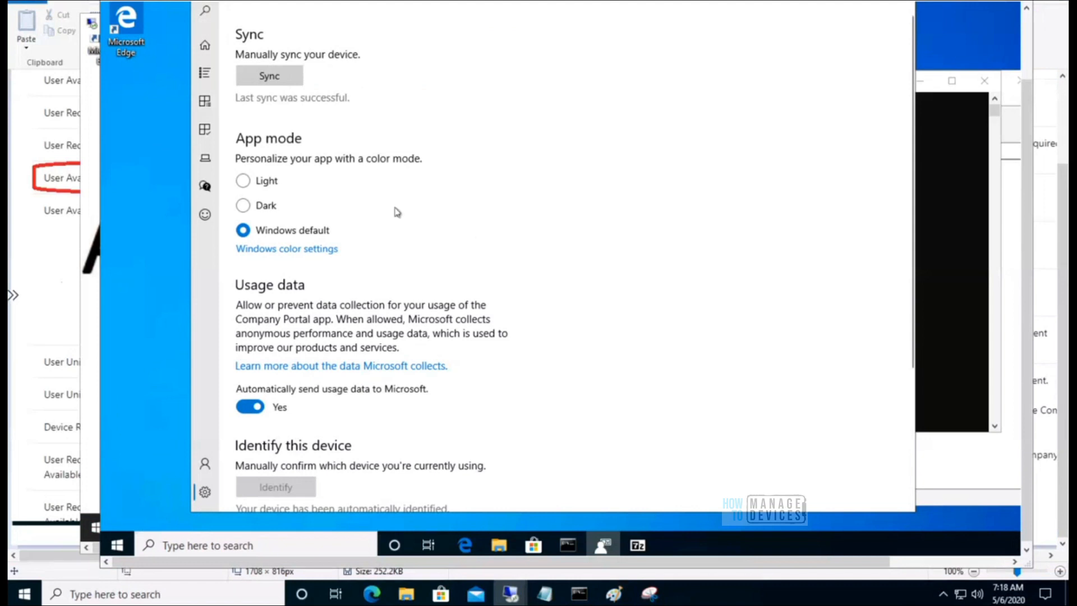
left_click(120, 547)
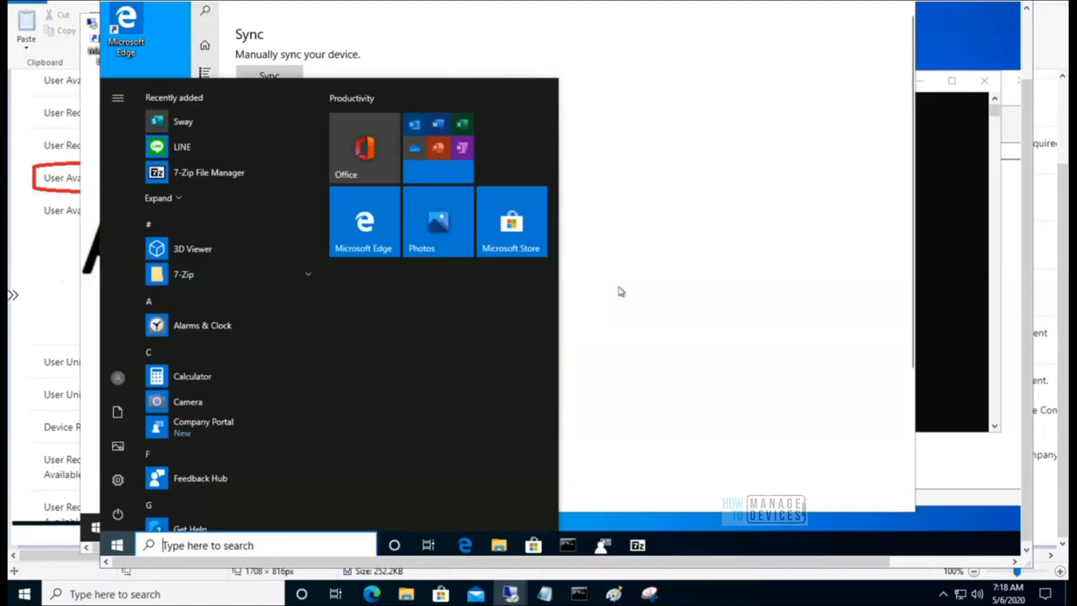
left_click(621, 291)
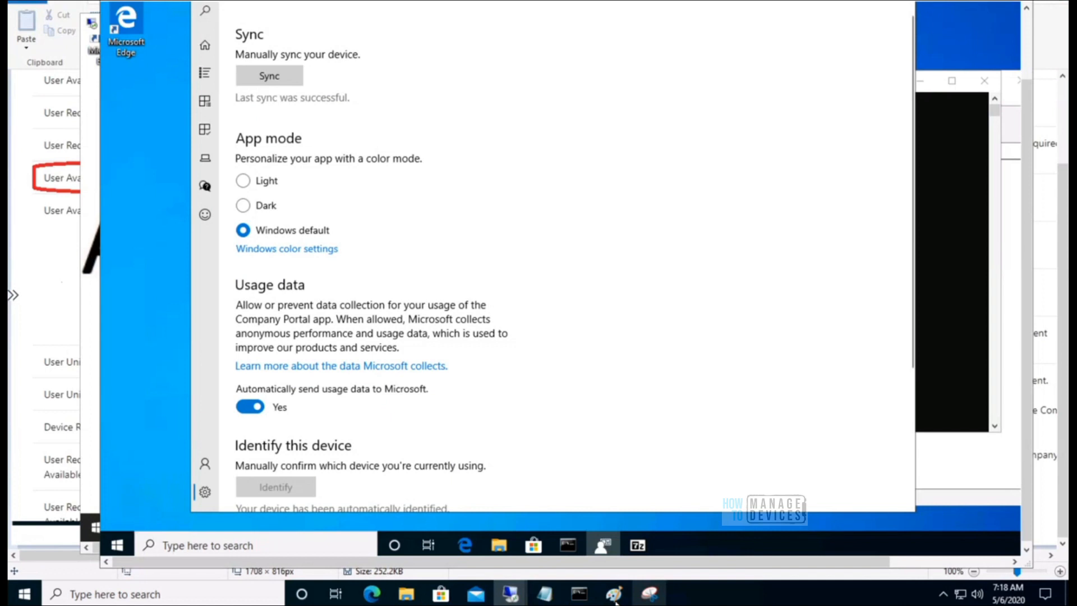
mouse_move(611, 598)
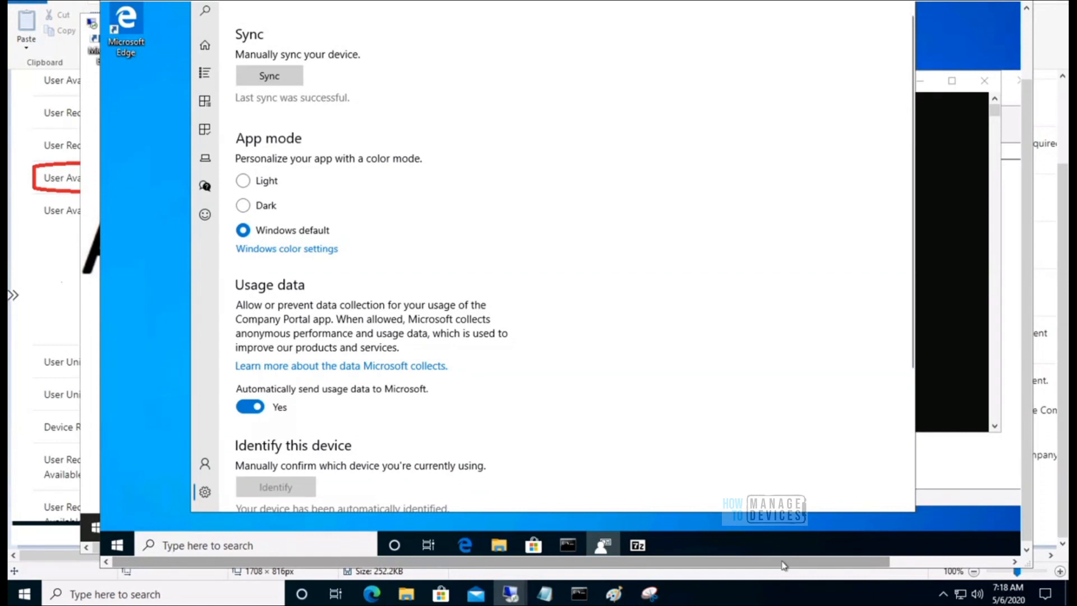
left_click(377, 597)
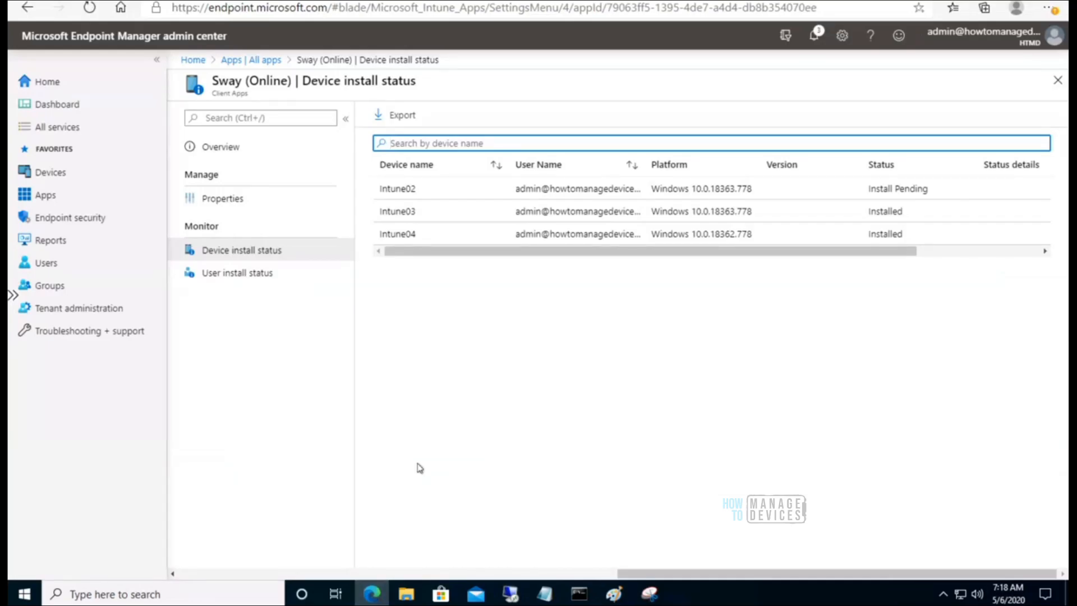
- Find PowerPoint Mobile (Online) among all apps and open its assignments for editing
left_click(261, 59)
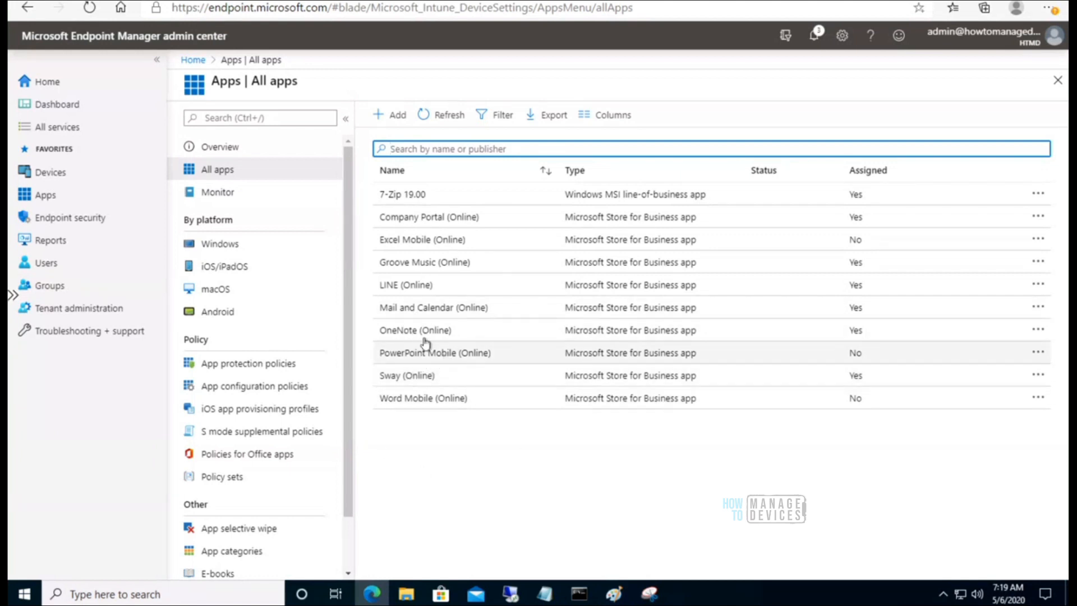
left_click(438, 362)
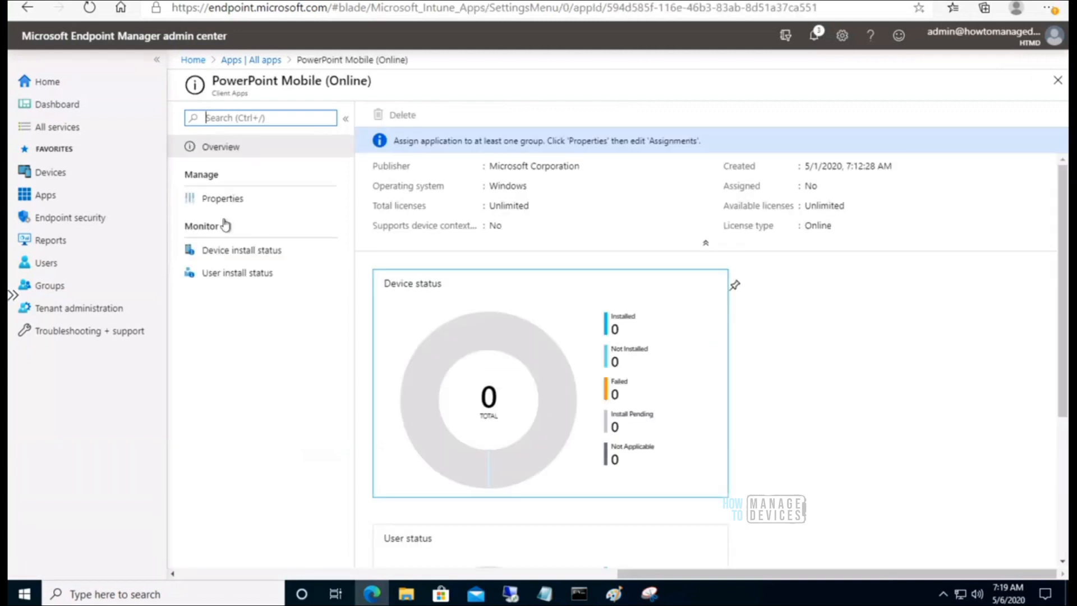
left_click(226, 205)
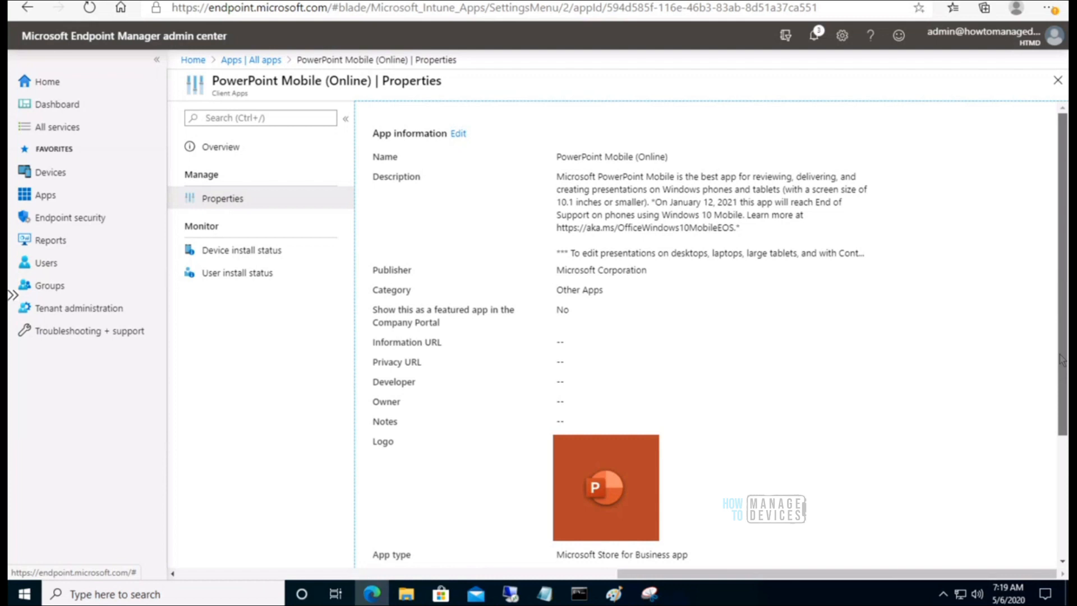
scroll(729, 364, "down", 3)
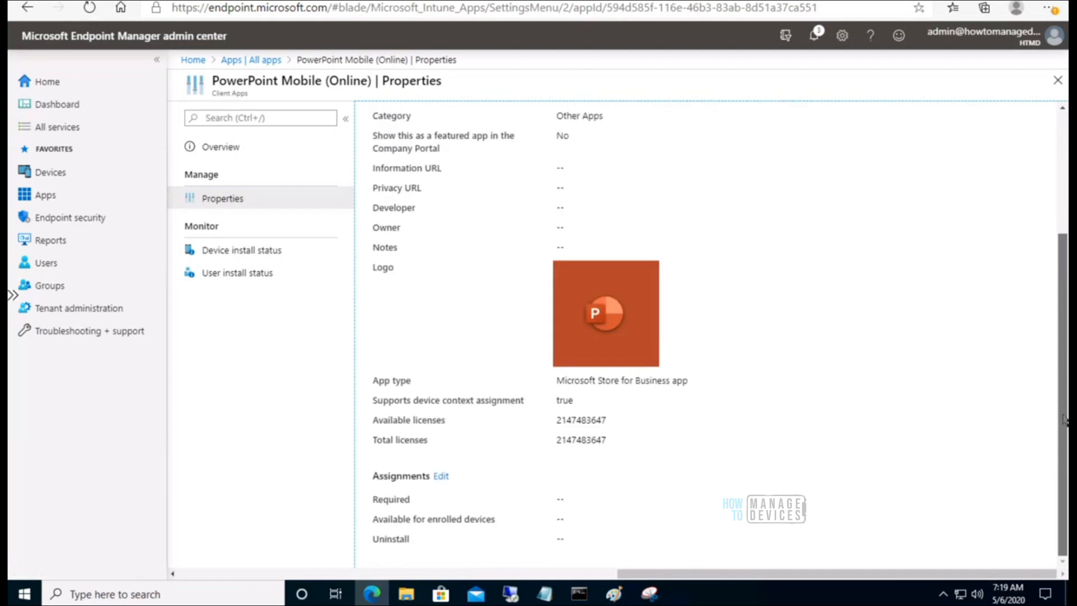
left_click(441, 476)
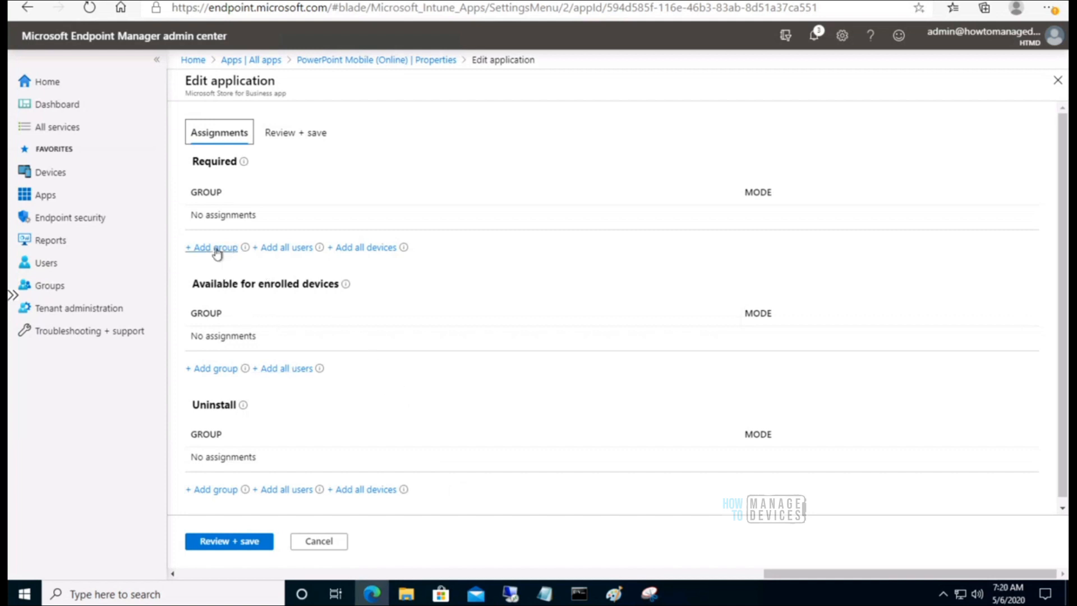
- Add the HTMD All Intune Users group to the Required assignments of PowerPoint Mobile (Online)
left_click(216, 248)
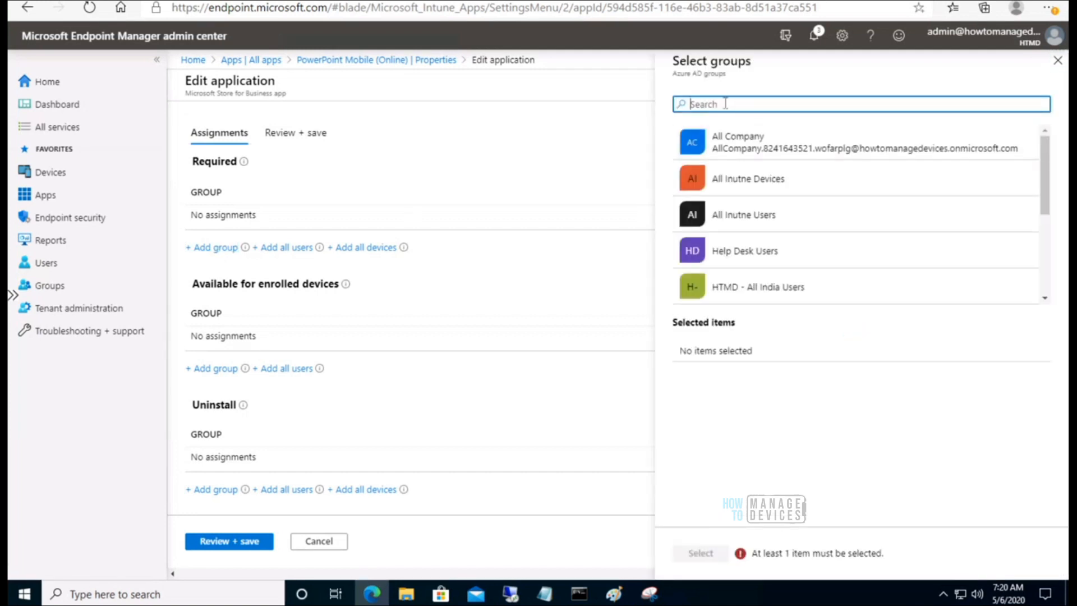
type("all")
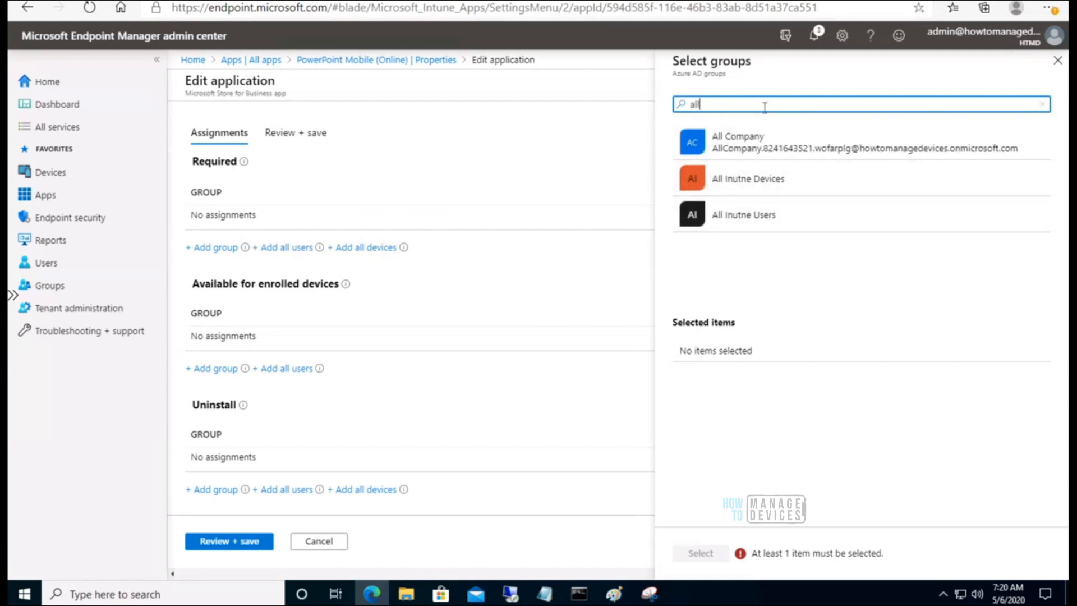
key("BackSpace")
type("htmd")
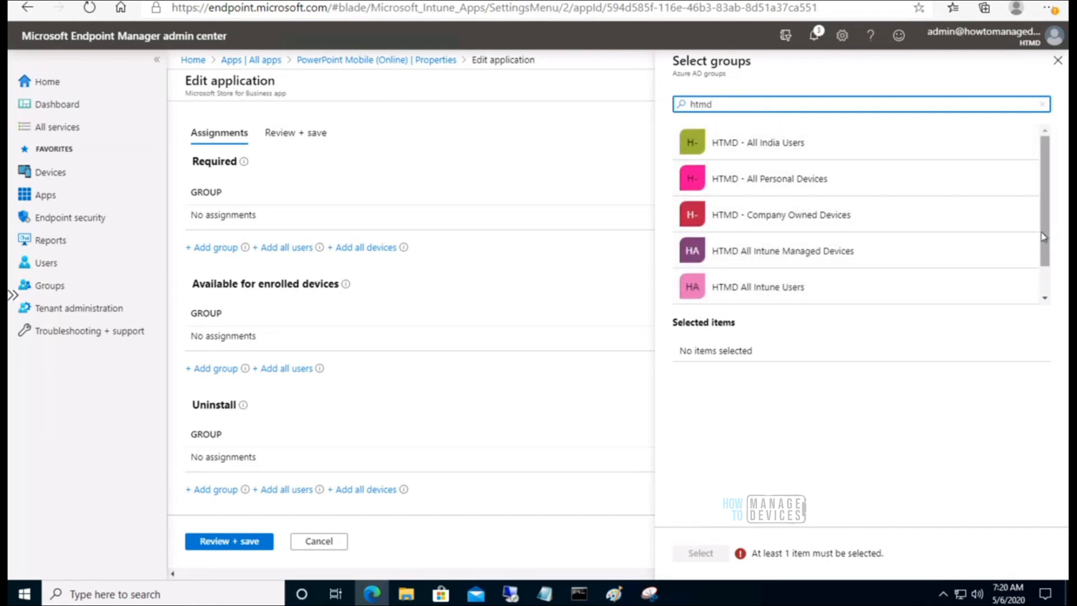
scroll(1049, 281, "down", 1)
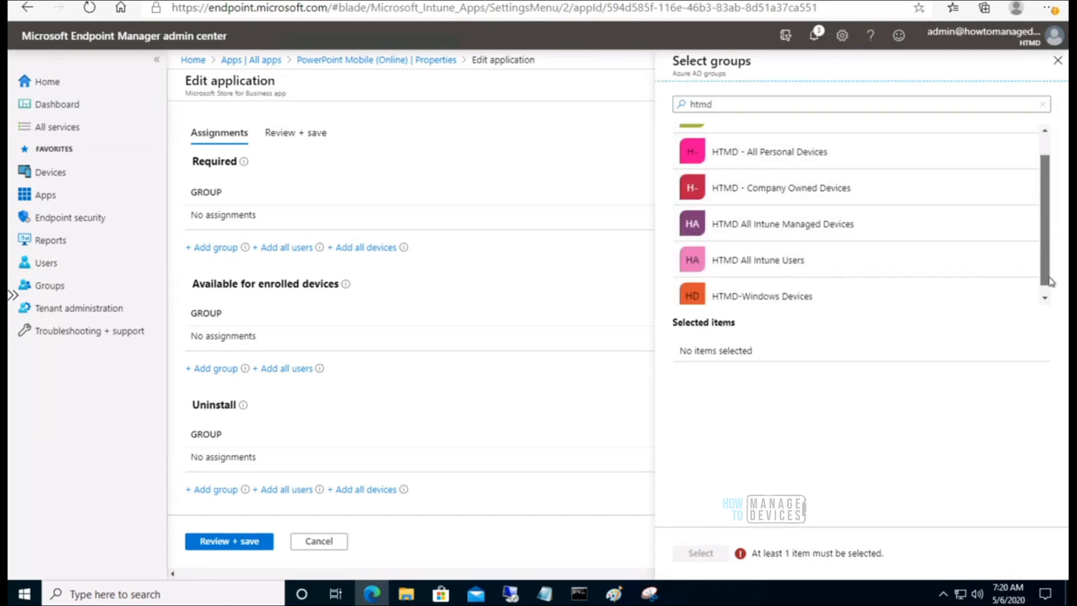
left_click(793, 296)
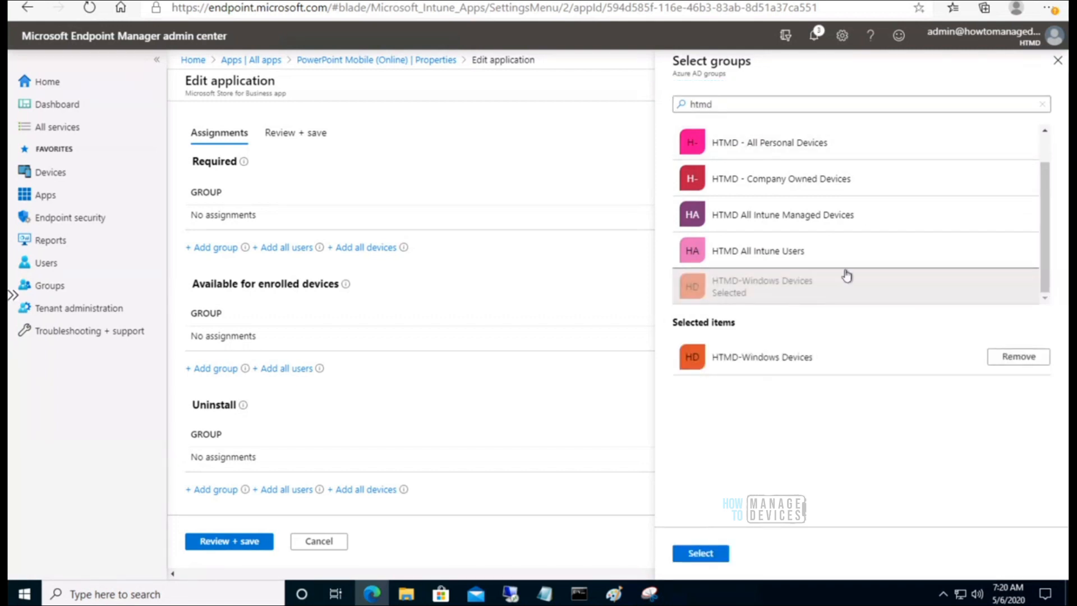
left_click(789, 255)
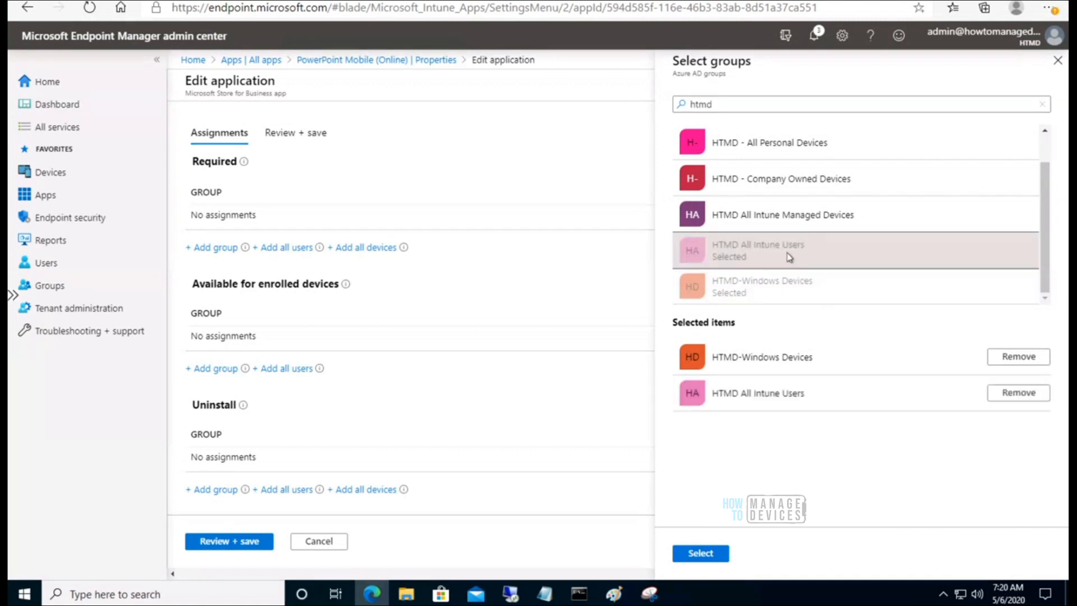
left_click(1009, 360)
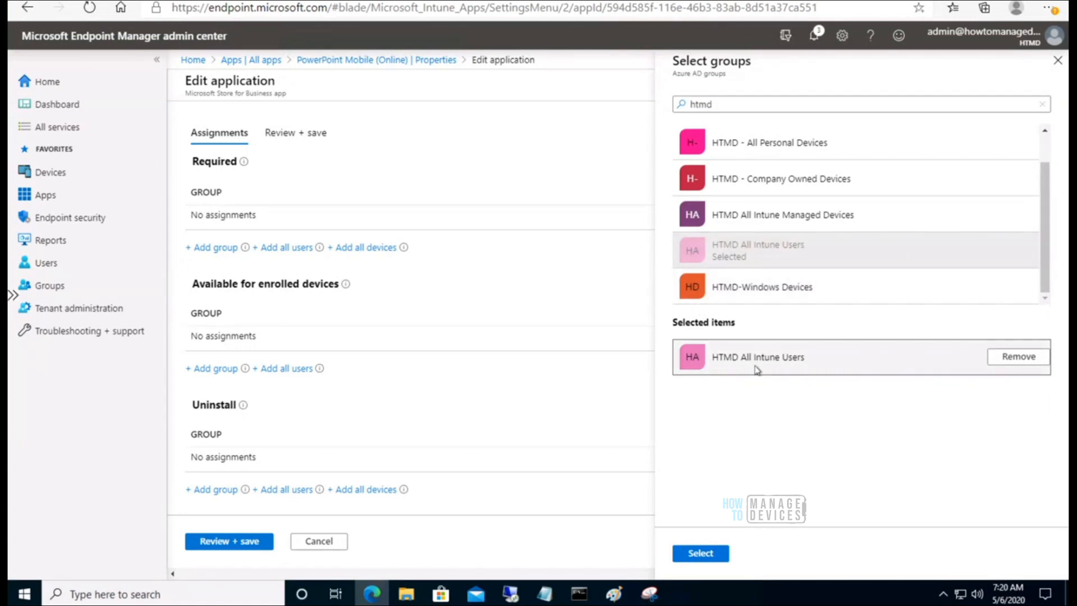
left_click(700, 553)
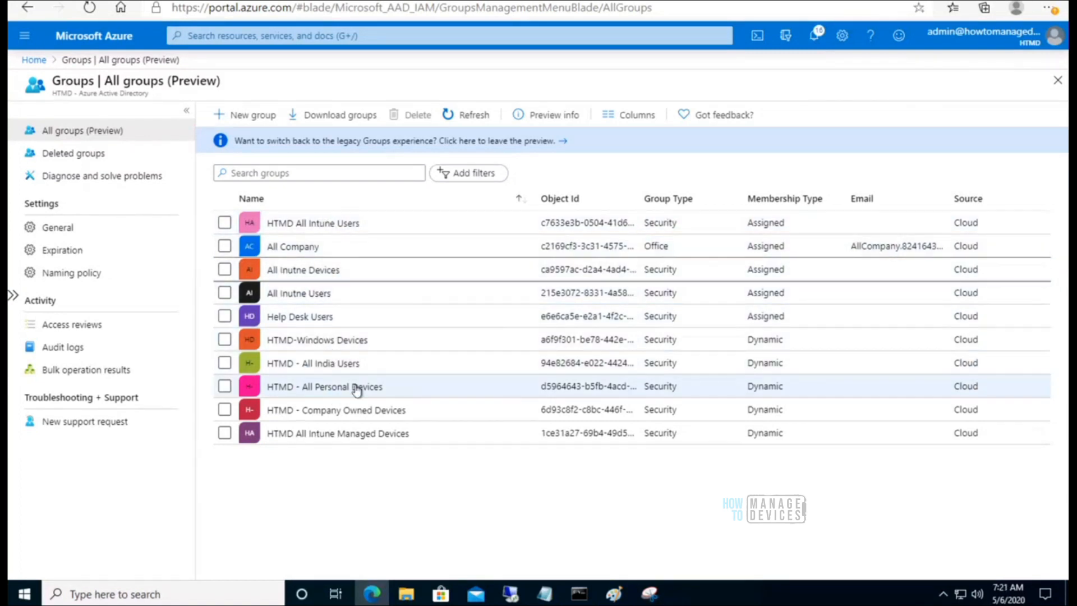
- Review the members of the HTMD - All India Users group in the Azure portal's group list
left_click(343, 366)
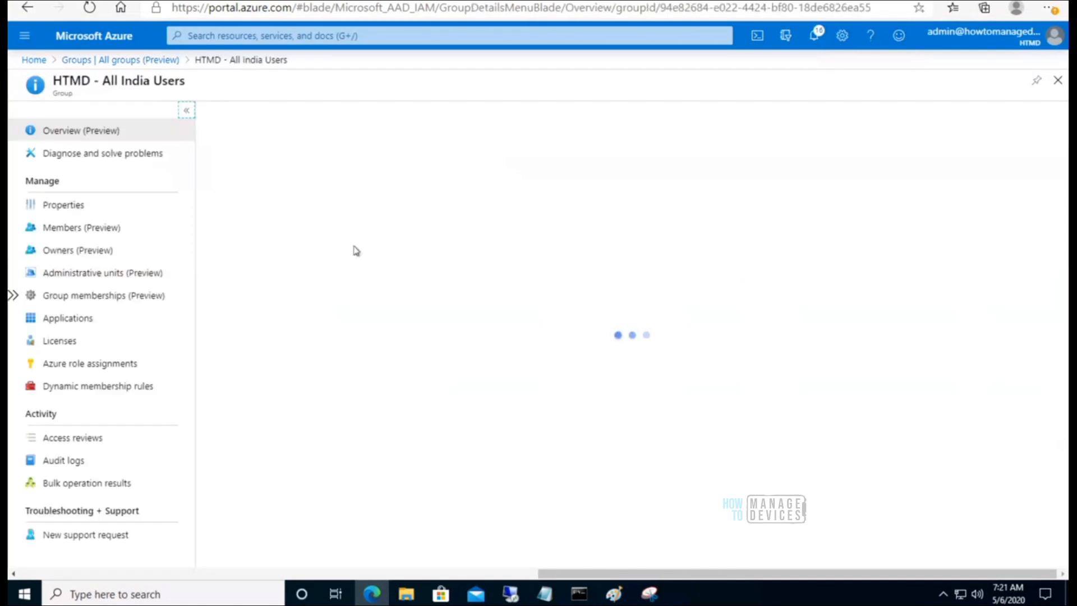
left_click(88, 228)
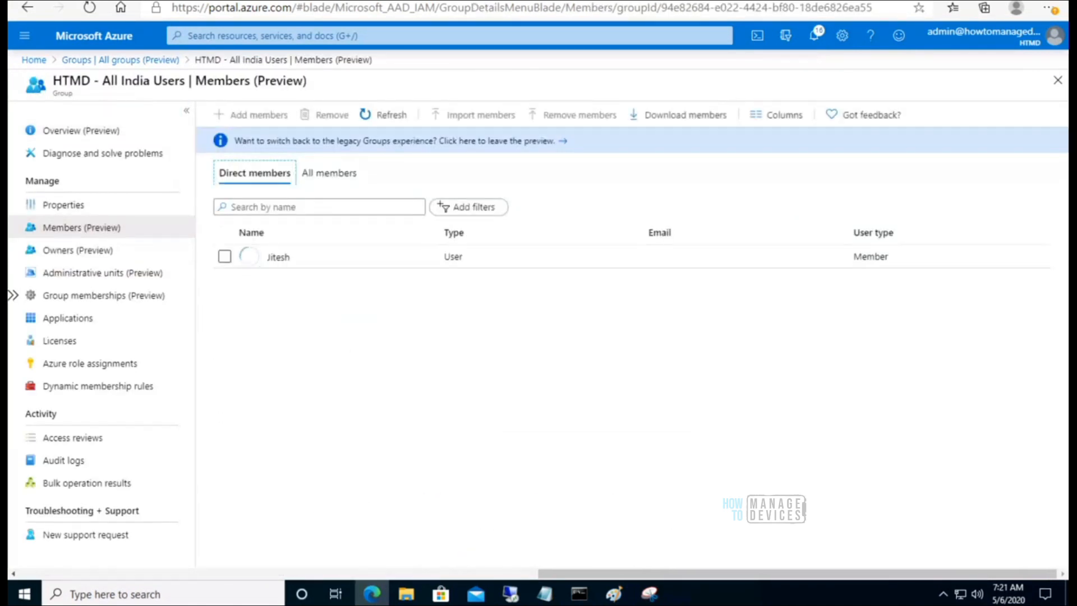
left_click_drag(295, 263, 256, 262)
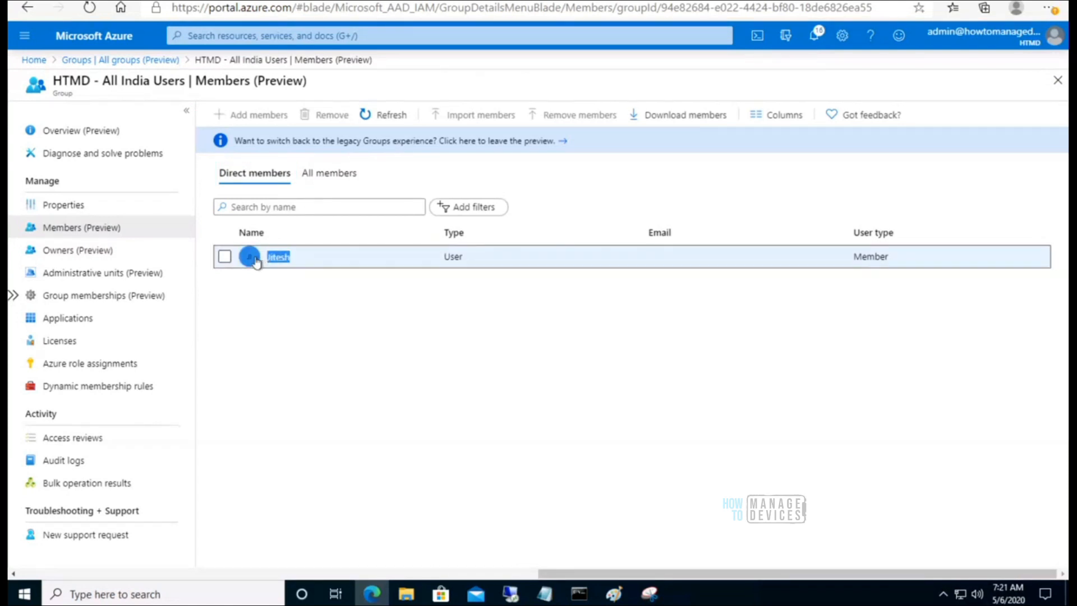
left_click(286, 318)
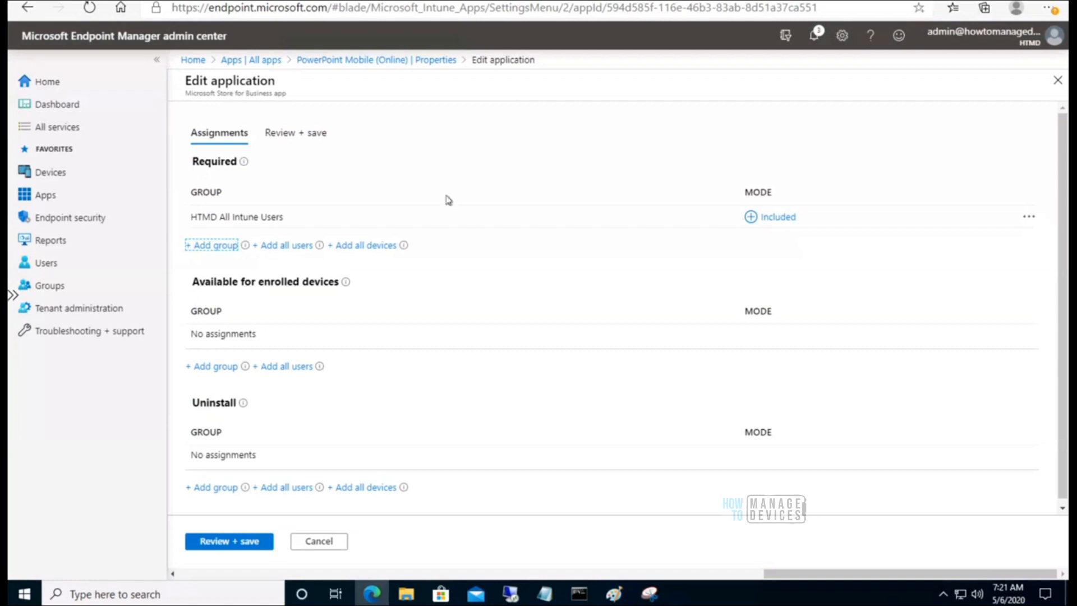
- Search the Required assignment groups for the All India users group, and check its full name in the Azure portal
left_click(224, 248)
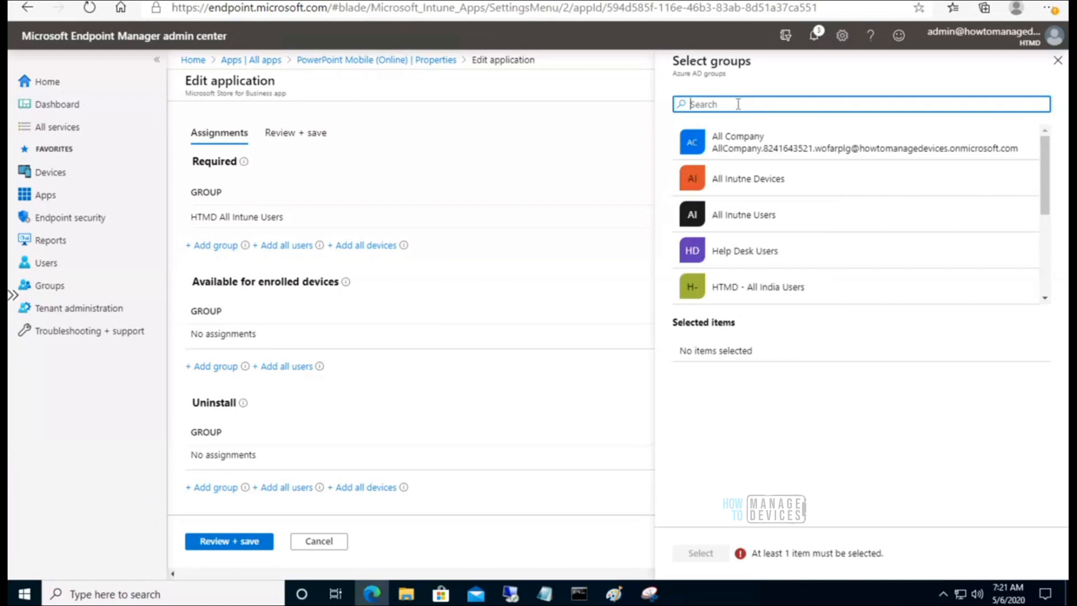
type("all")
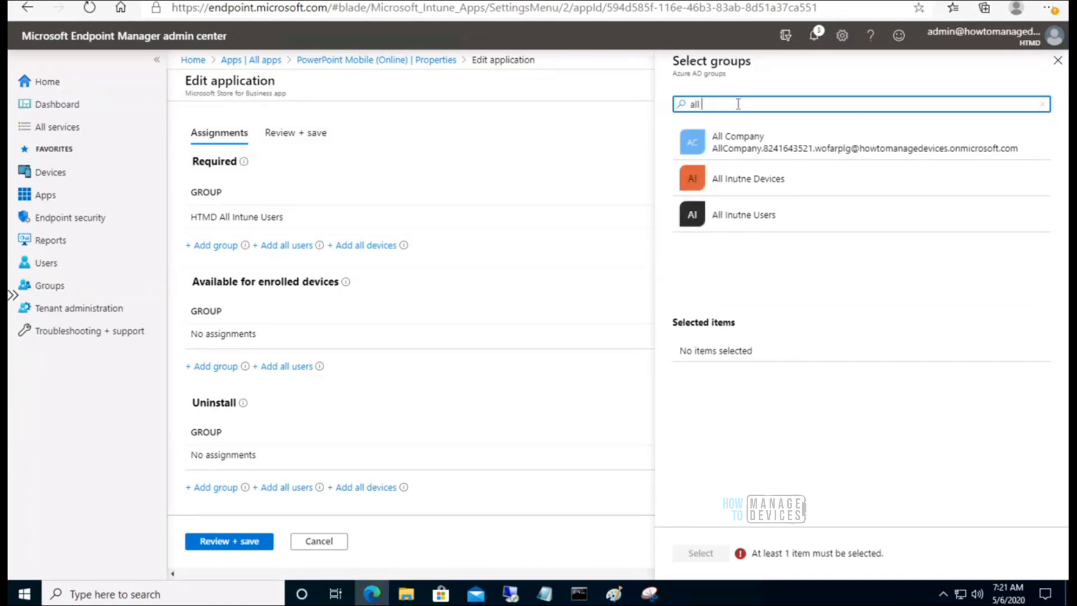
type(" ind")
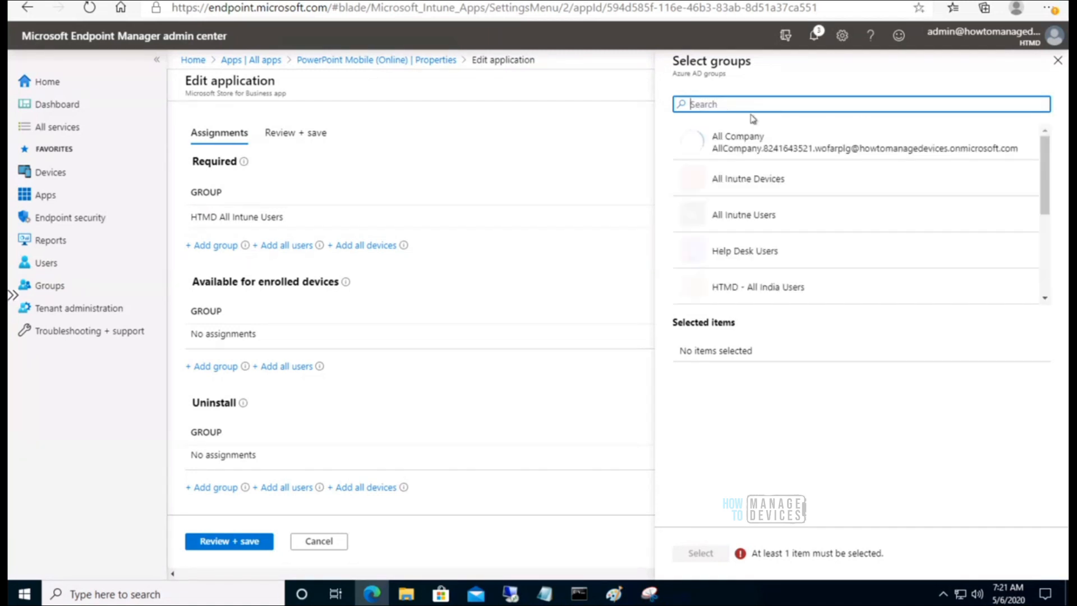
type("indi")
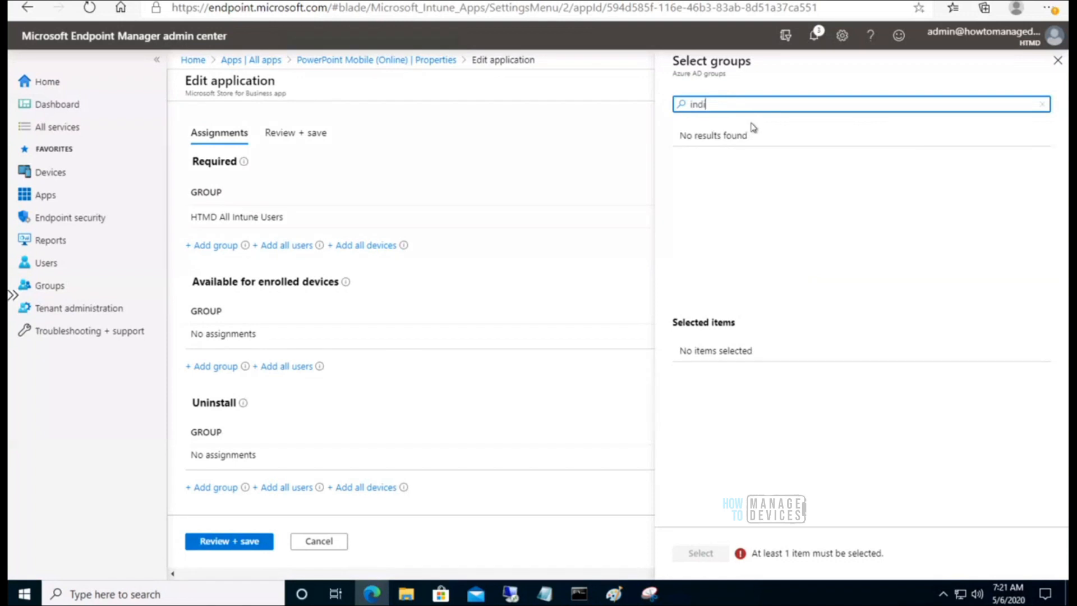
key("BackSpace")
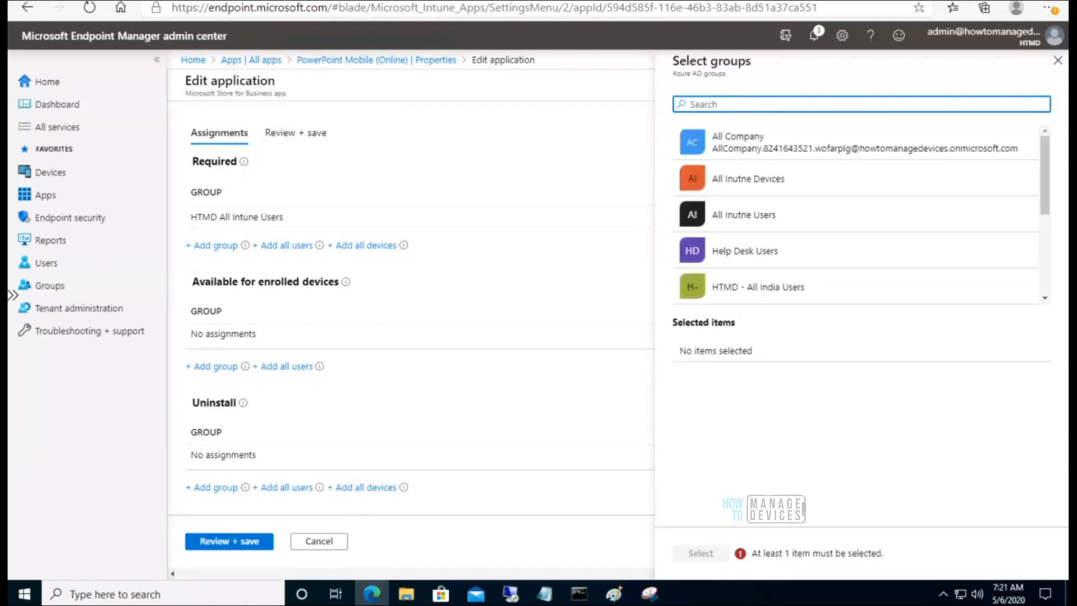
type("A")
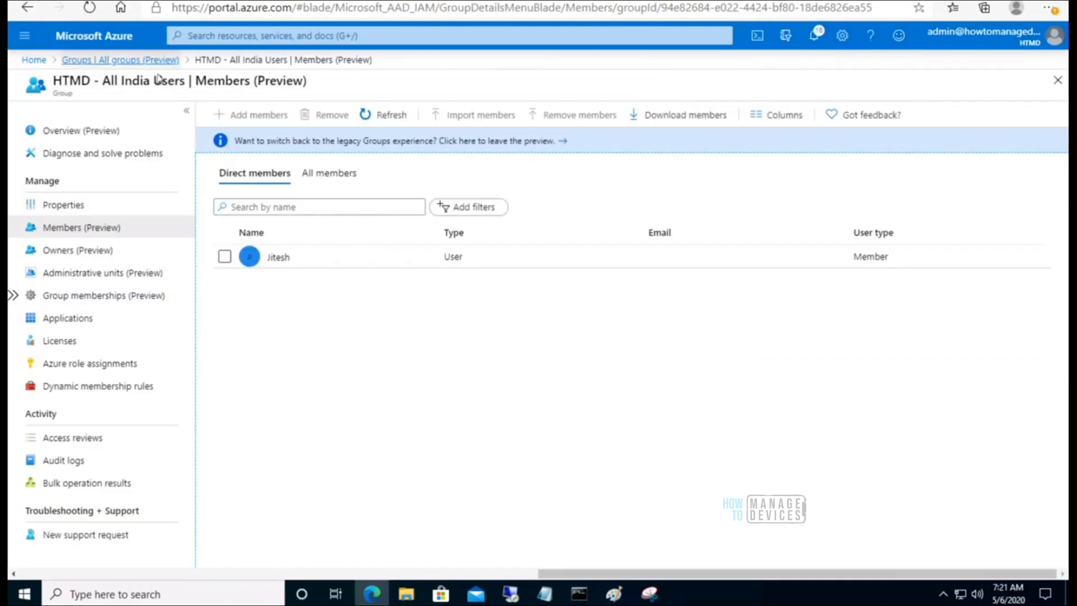
left_click_drag(185, 82, 54, 81)
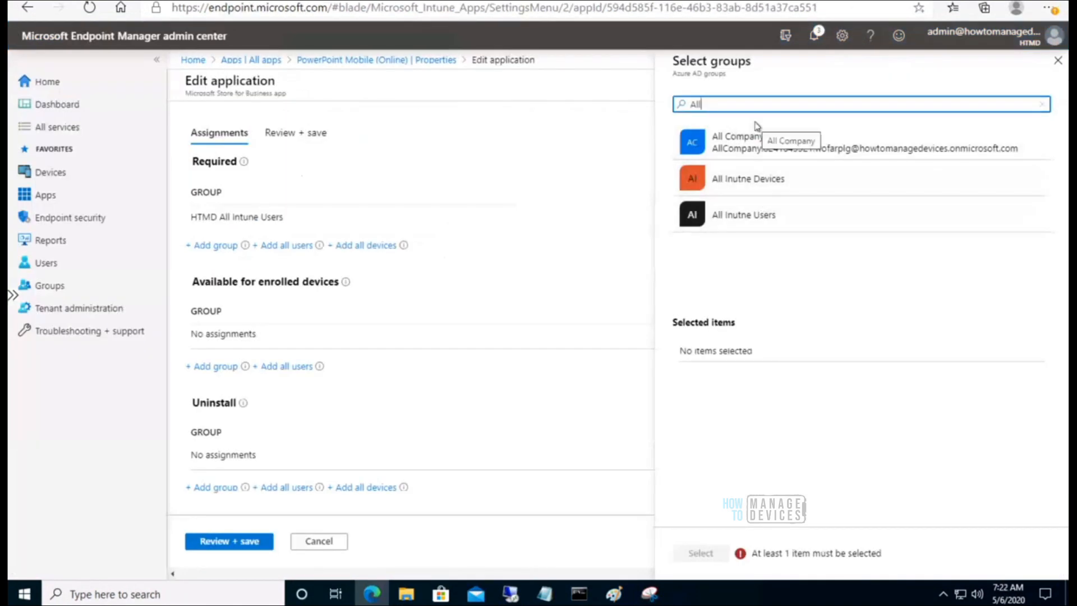
- Find groups starting with HTMD and add HTMD - All India Users to the Required assignments
key("BackSpace")
key("BackSpace")
key("BackSpace")
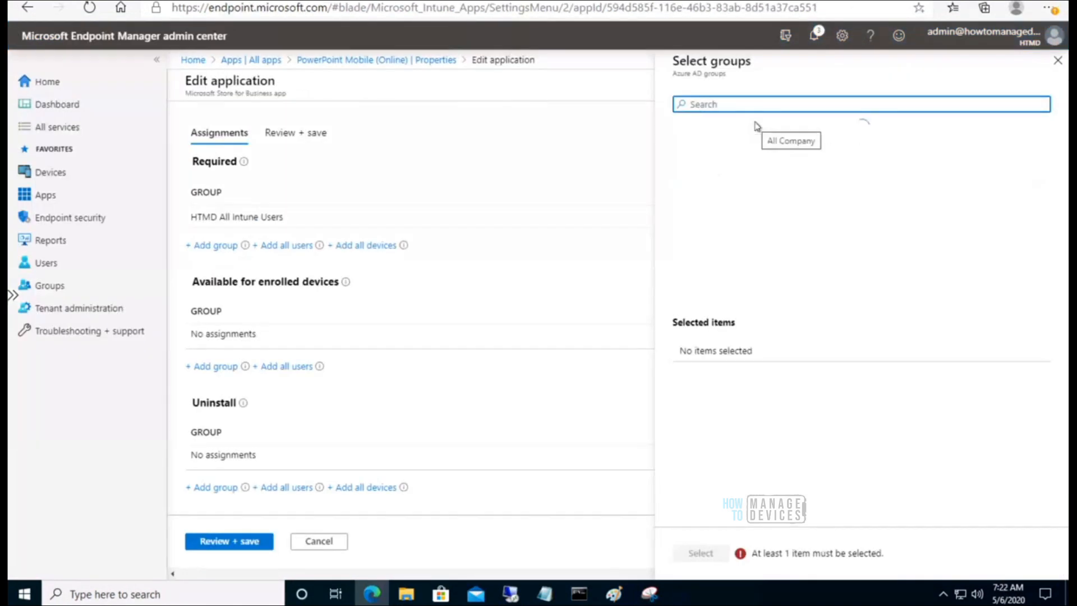
type("HTMD")
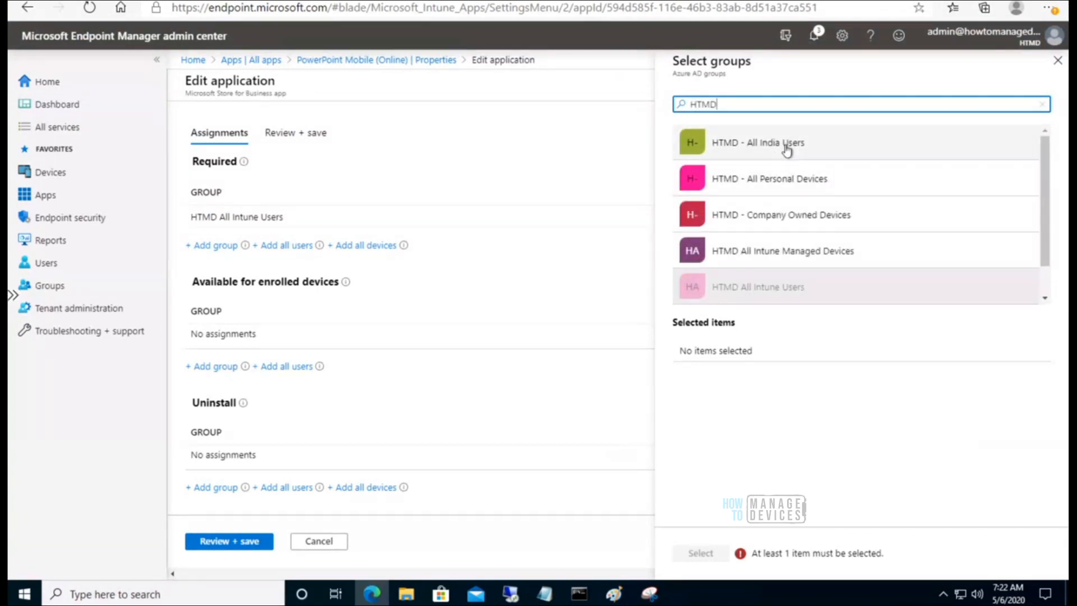
left_click(787, 149)
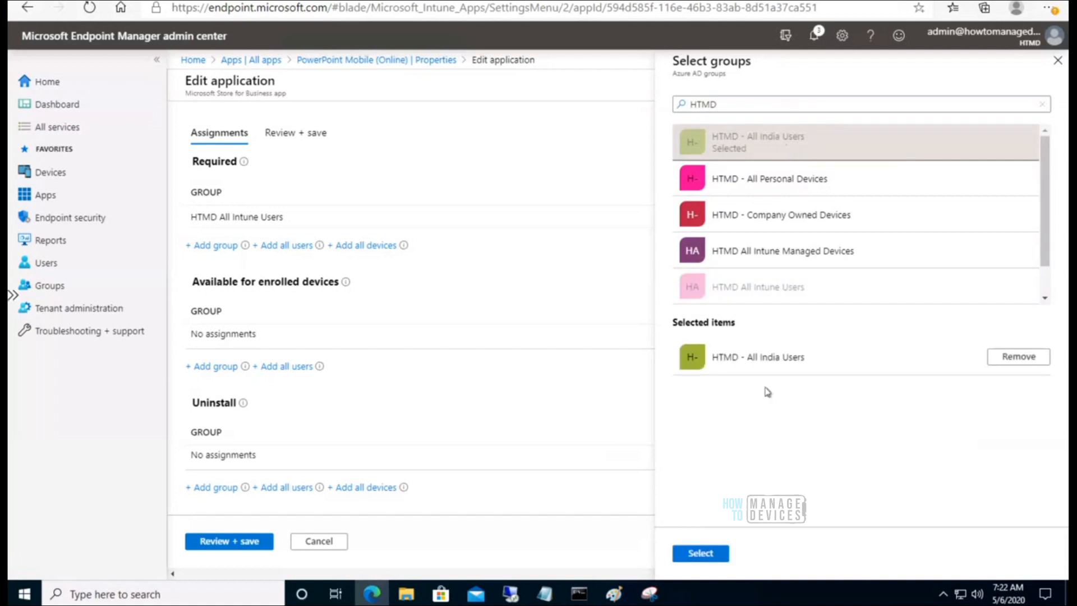
left_click(715, 555)
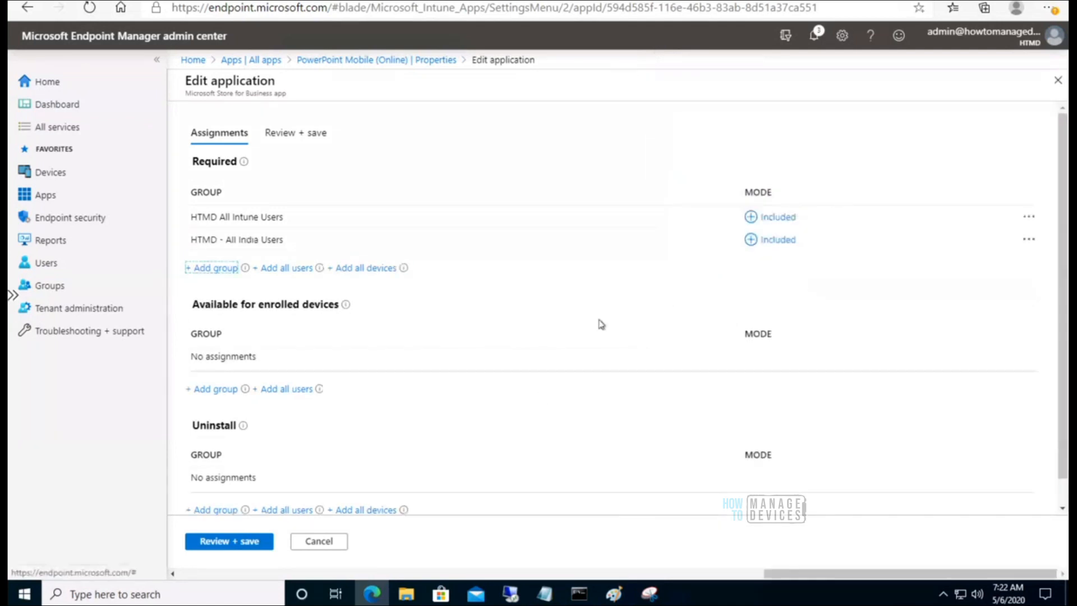
- Set the assignment mode of the HTMD - All India Users group to Excluded
left_click_drag(284, 240, 190, 238)
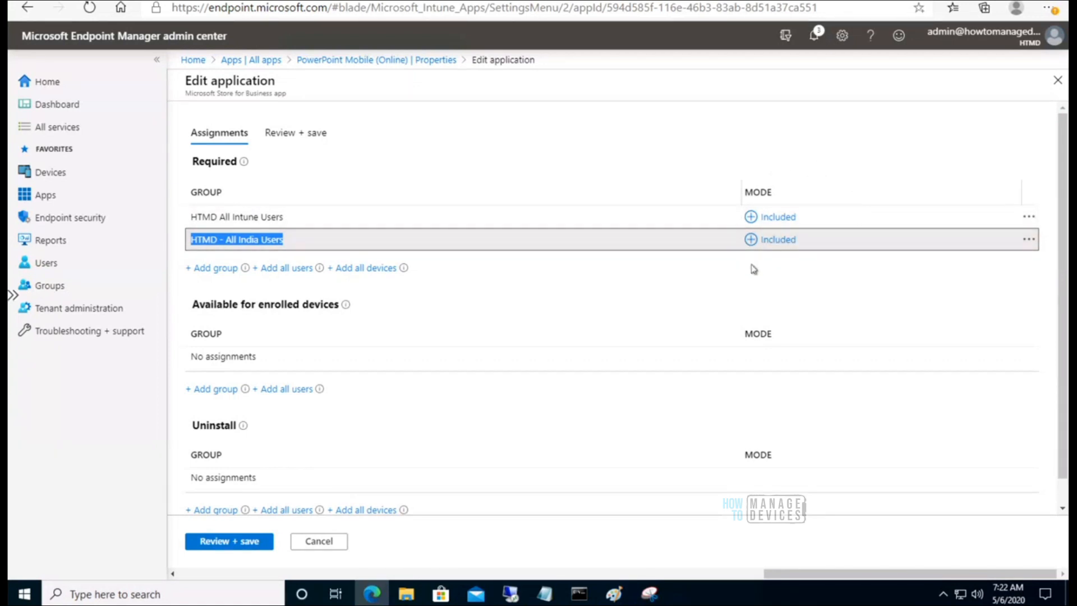
left_click(776, 241)
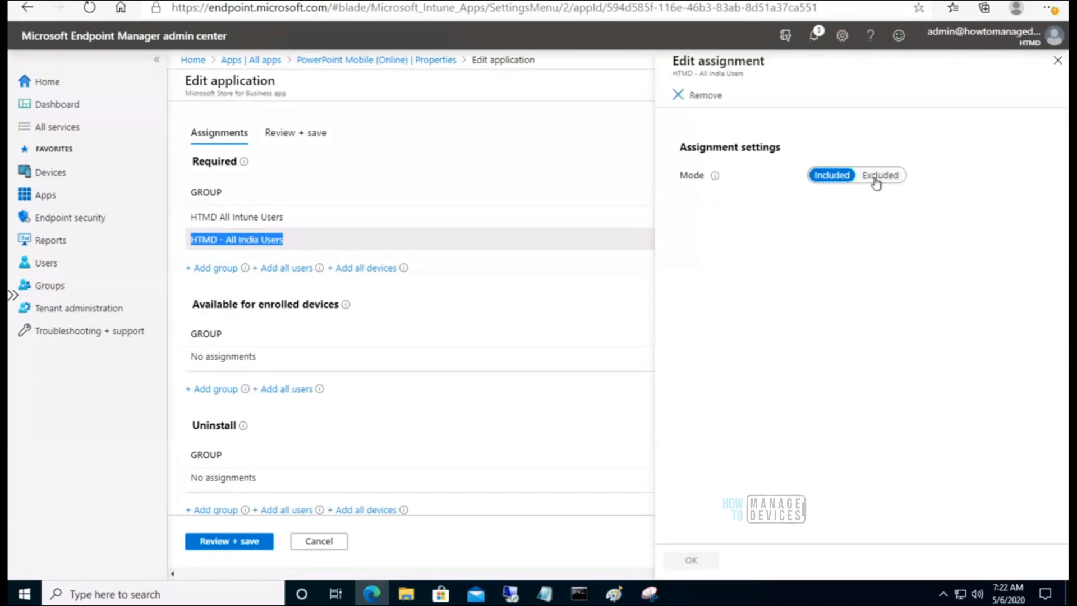
mouse_move(714, 178)
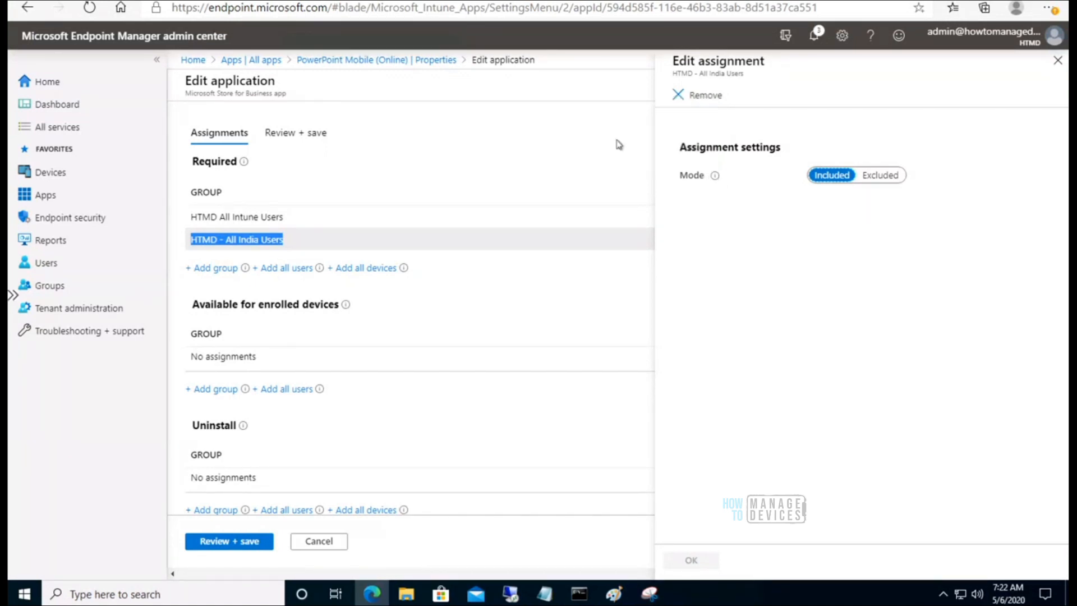
left_click(887, 178)
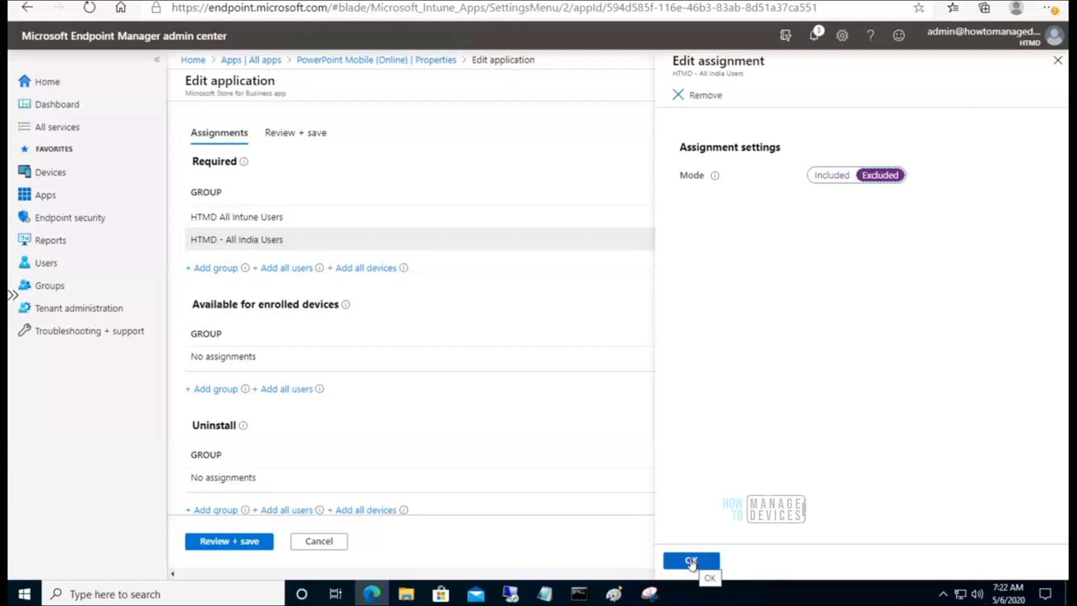
left_click(691, 561)
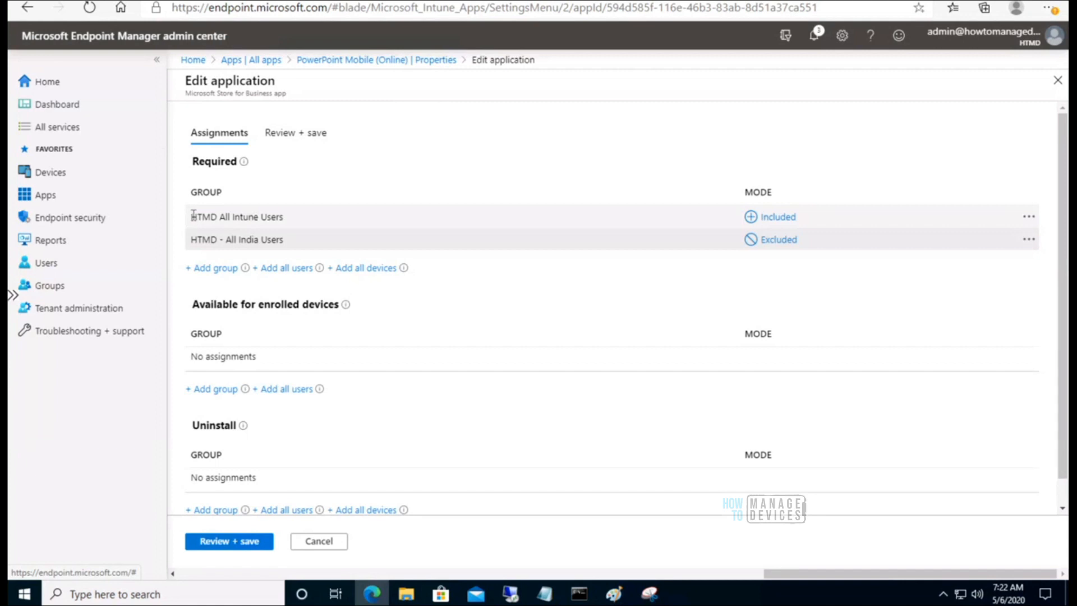
- Open the HTMD All Intune Users group in the Azure portal and review its members
left_click_drag(192, 214, 283, 213)
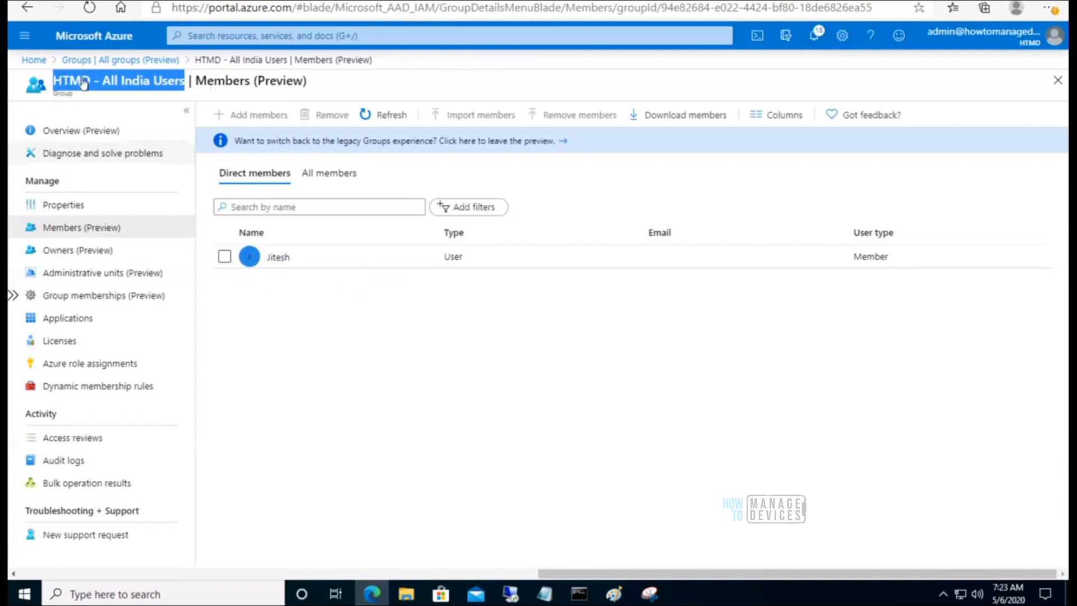
left_click(115, 59)
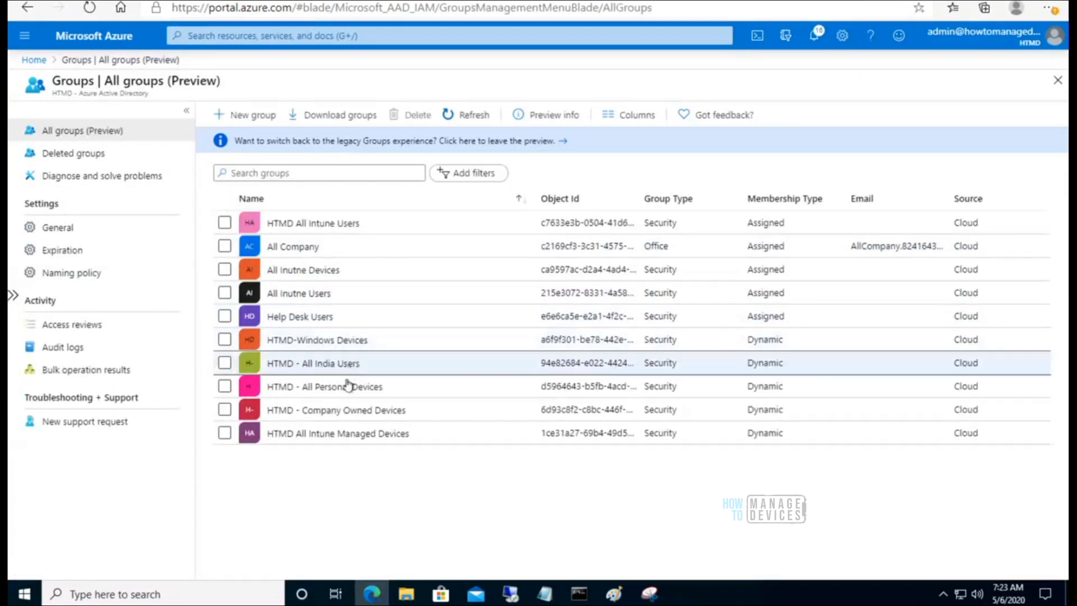
left_click(329, 223)
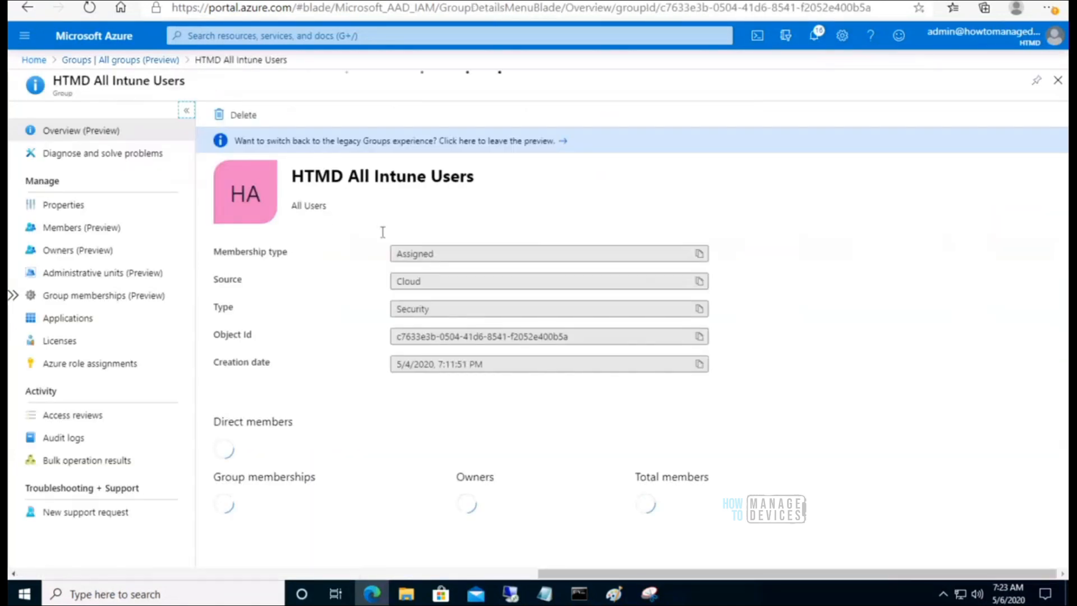
left_click(78, 227)
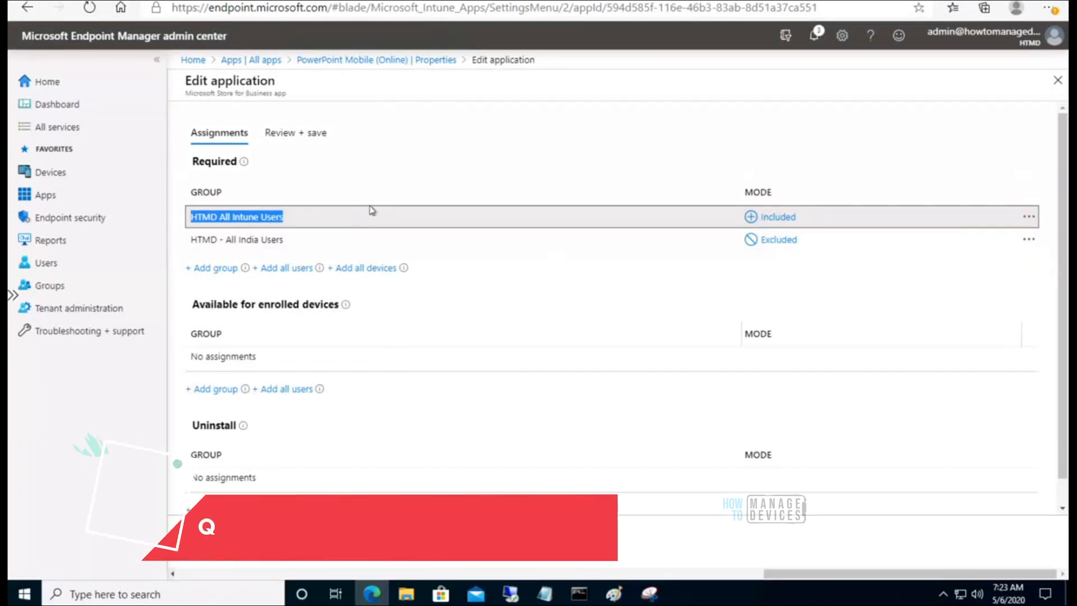
- Review and save the included and excluded group assignments of PowerPoint Mobile (Online)
left_click(217, 539)
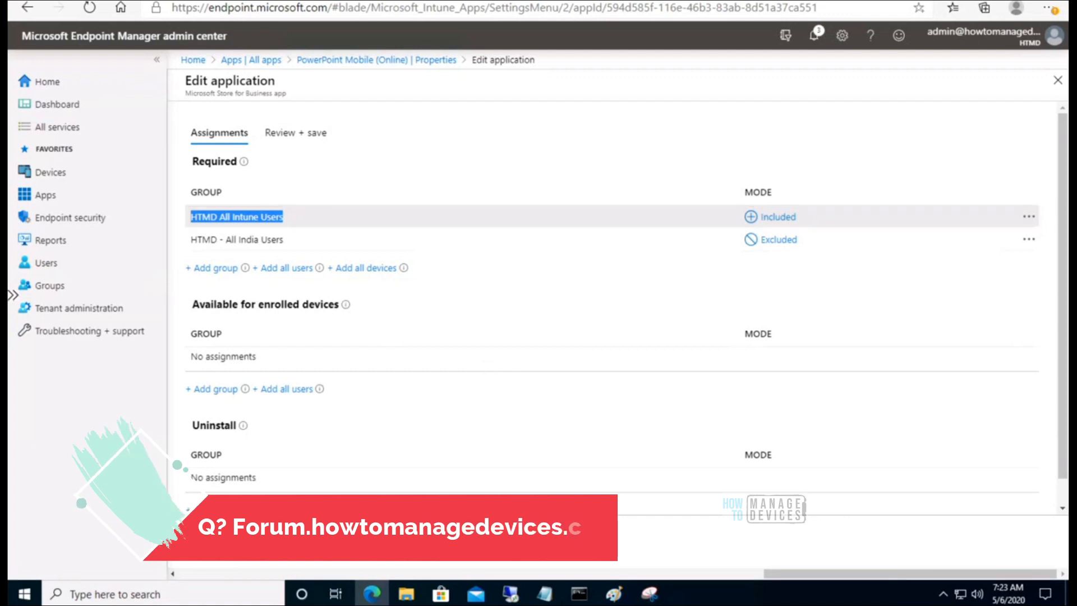
left_click(213, 538)
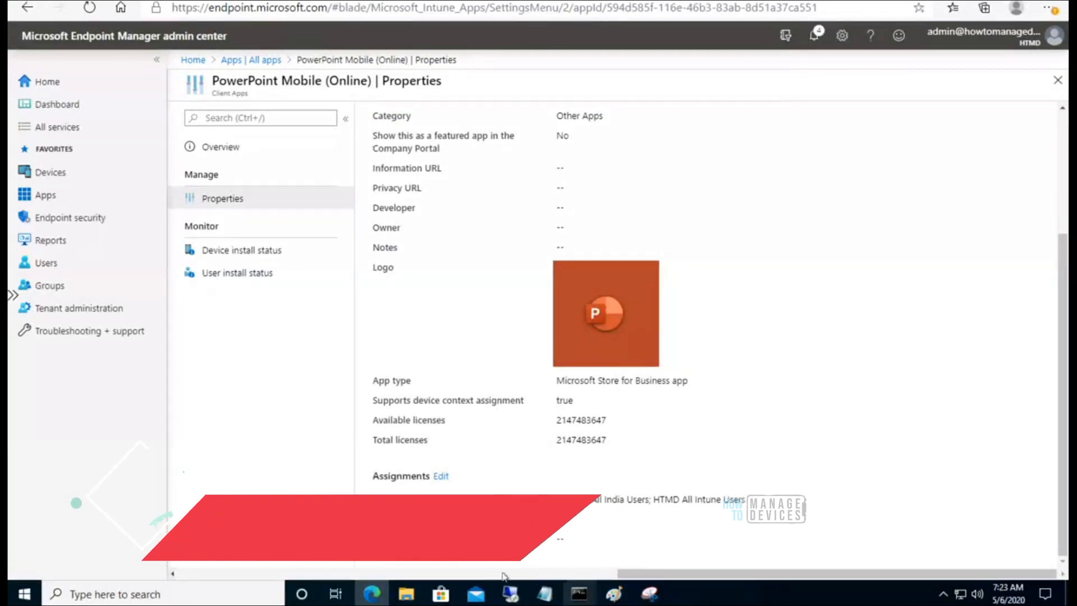
mouse_move(615, 595)
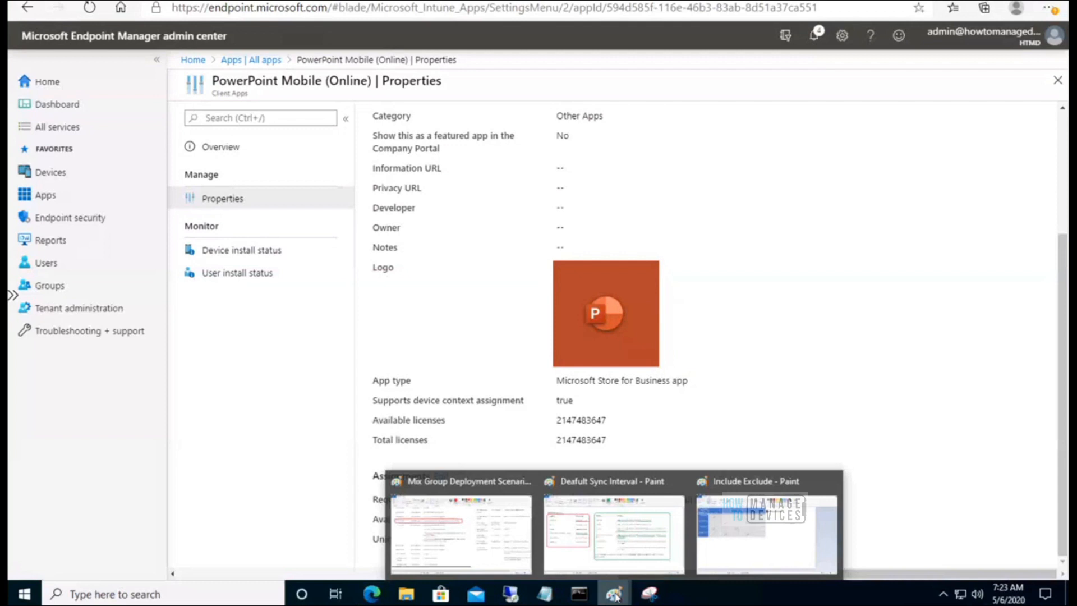
- Switch to the Include Exclude image in Paint and draw an orange rounded rectangle around the Winner? column and its precedence label
left_click(756, 534)
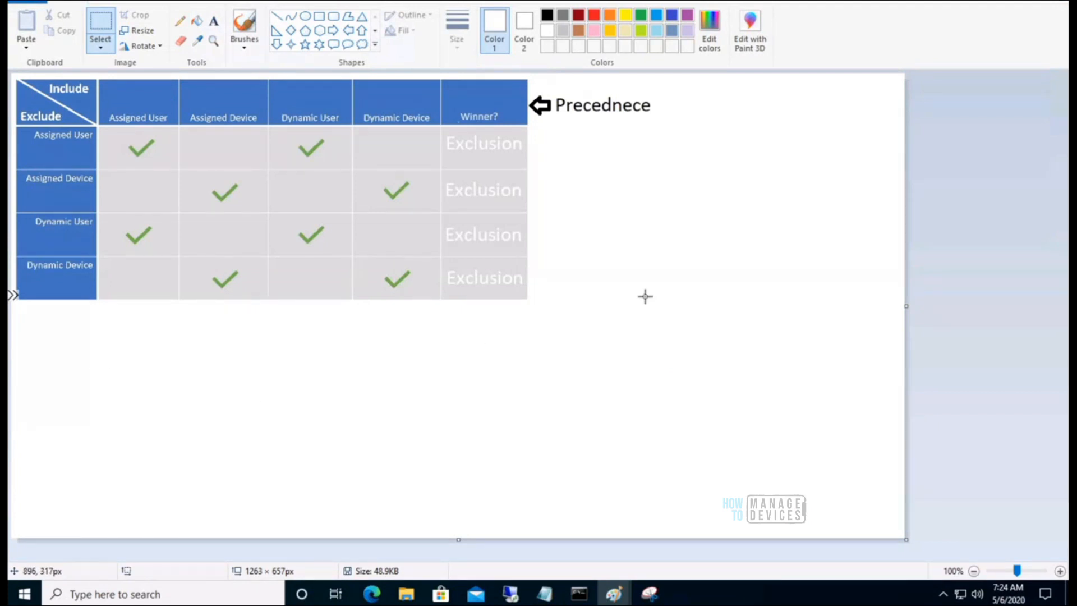
left_click(333, 16)
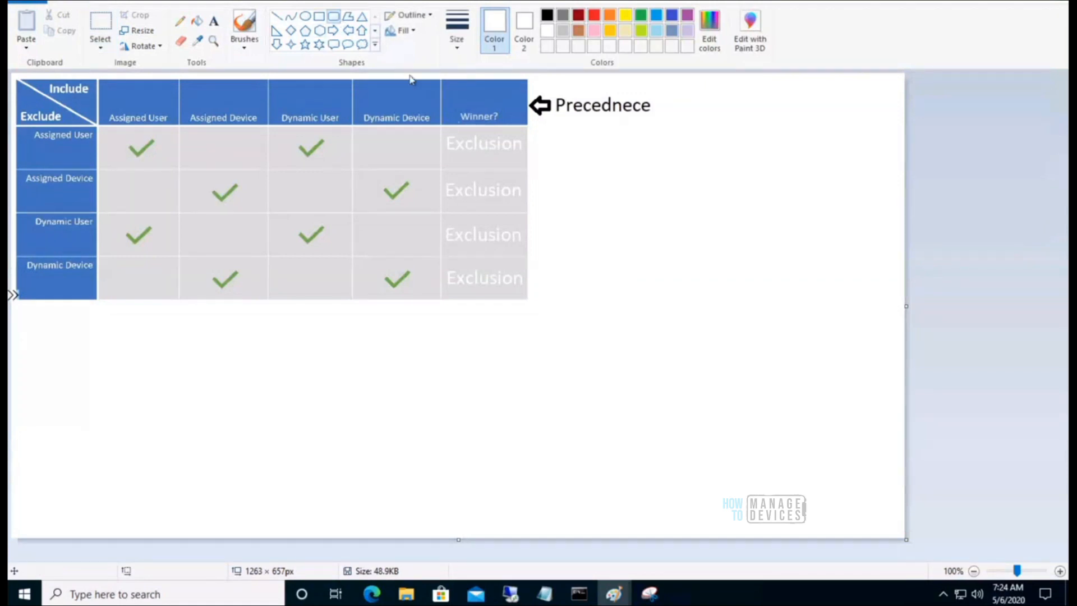
left_click_drag(440, 77, 718, 325)
left_click(610, 17)
left_click(811, 207)
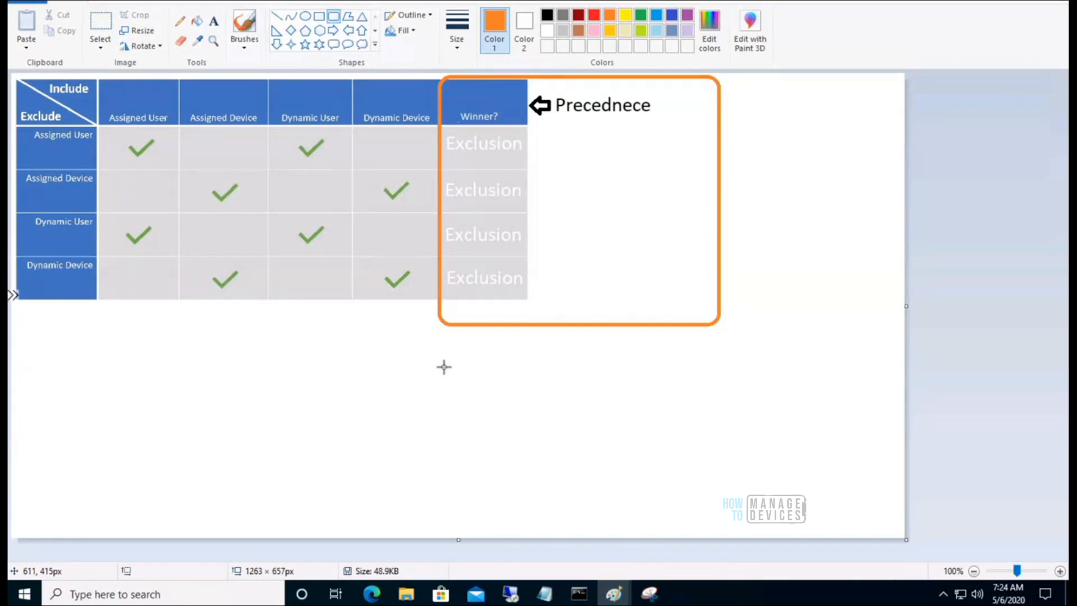
- Review the Required group assignments of PowerPoint Mobile (Online) in Edge and compare them with the Include Exclude matrix in Paint
left_click(372, 593)
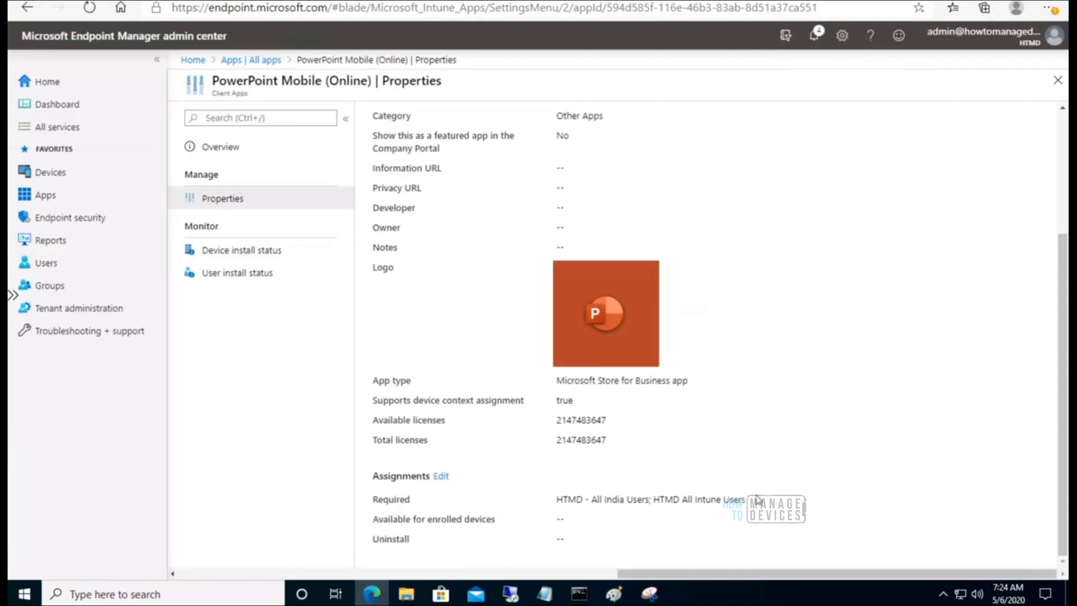
left_click_drag(755, 500, 557, 500)
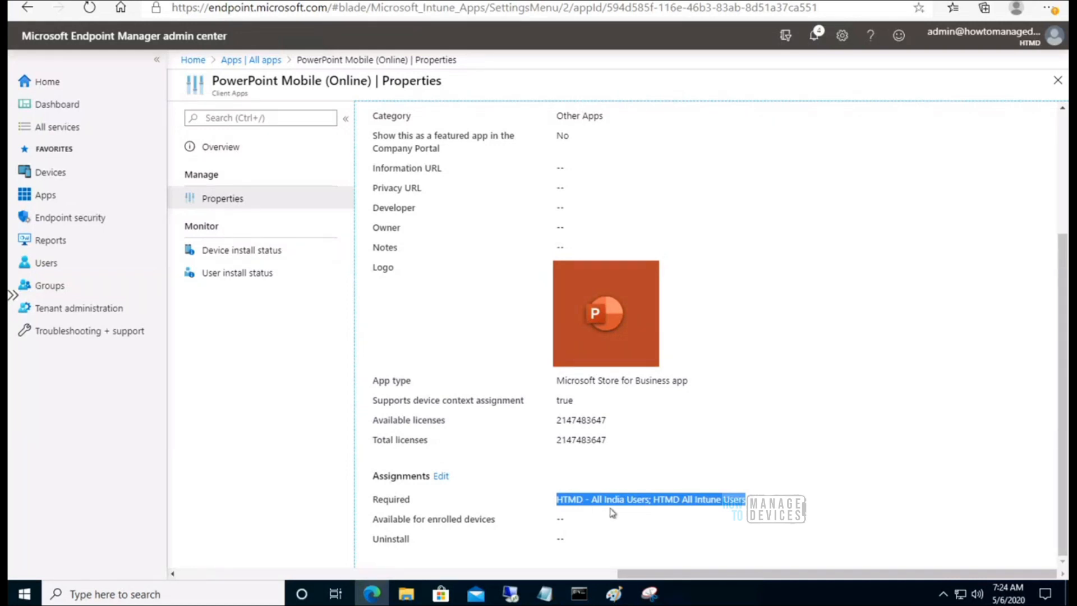
left_click(764, 502)
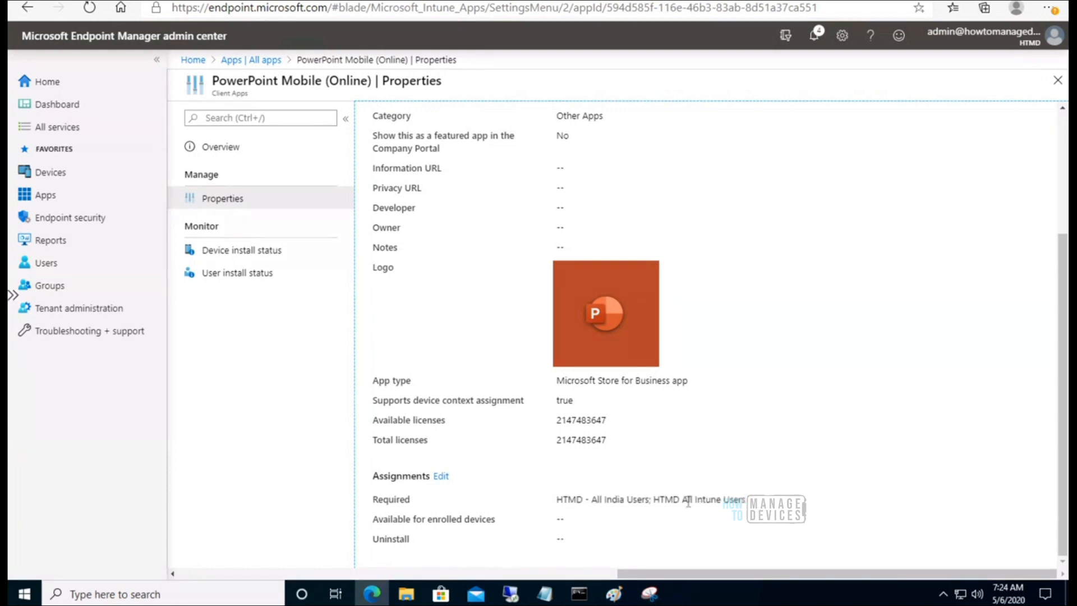
left_click_drag(558, 499, 749, 498)
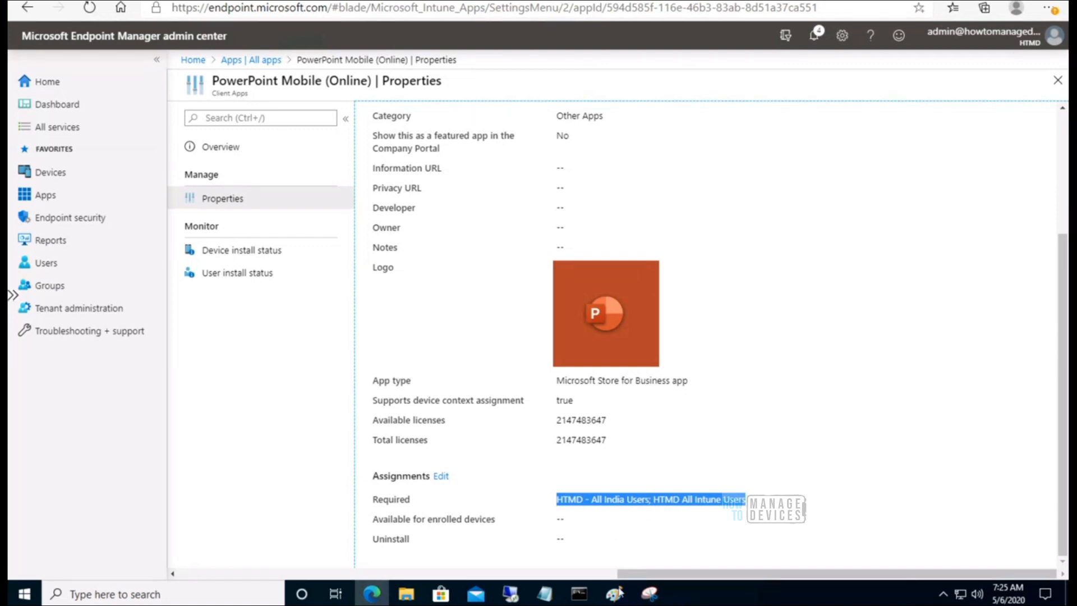
mouse_move(615, 591)
left_click(758, 498)
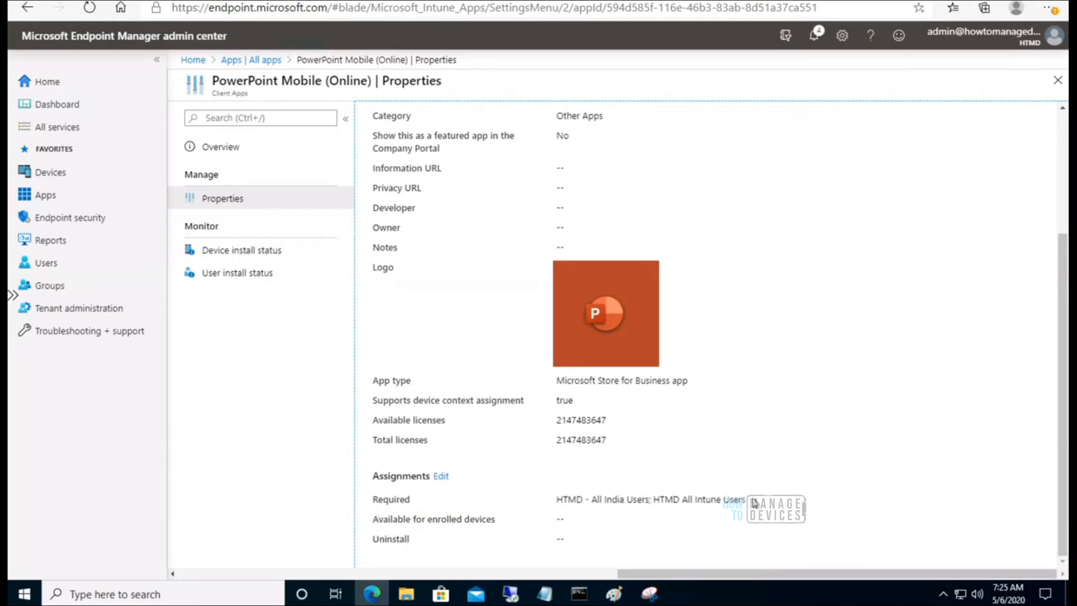
mouse_move(615, 591)
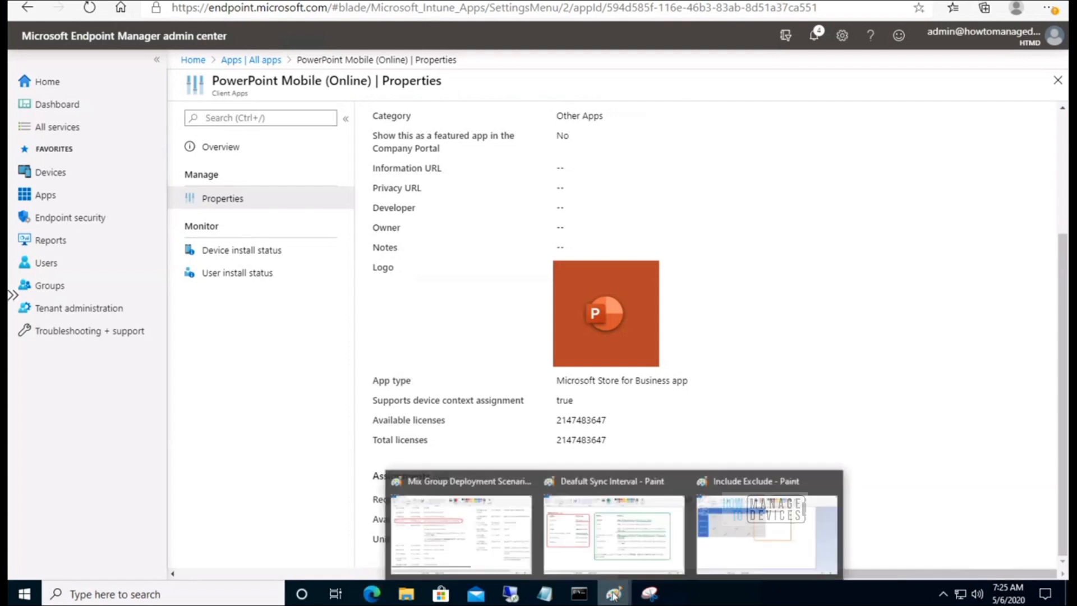
left_click(730, 530)
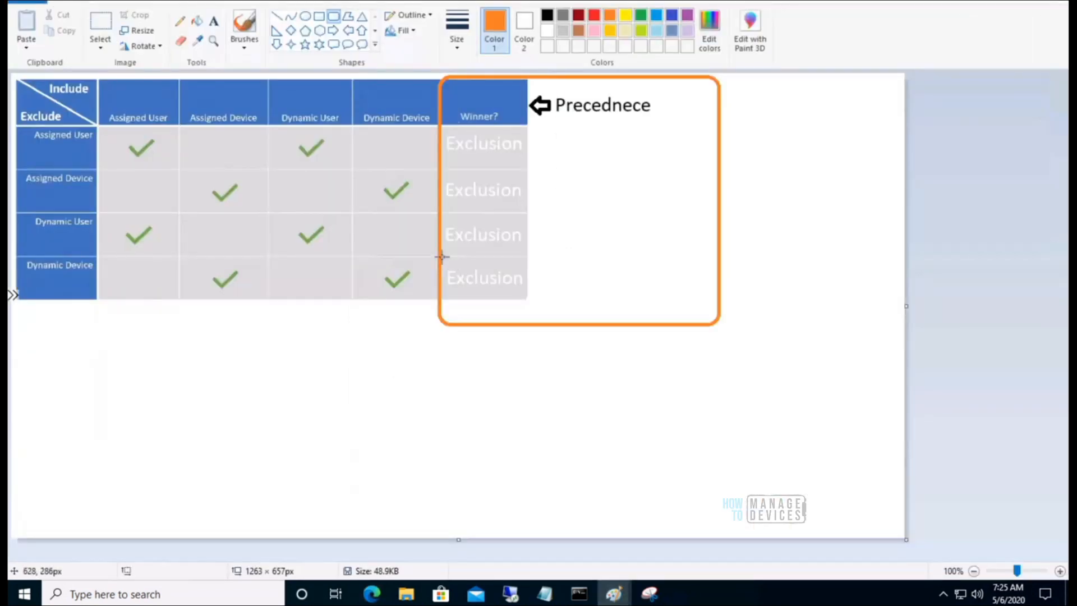